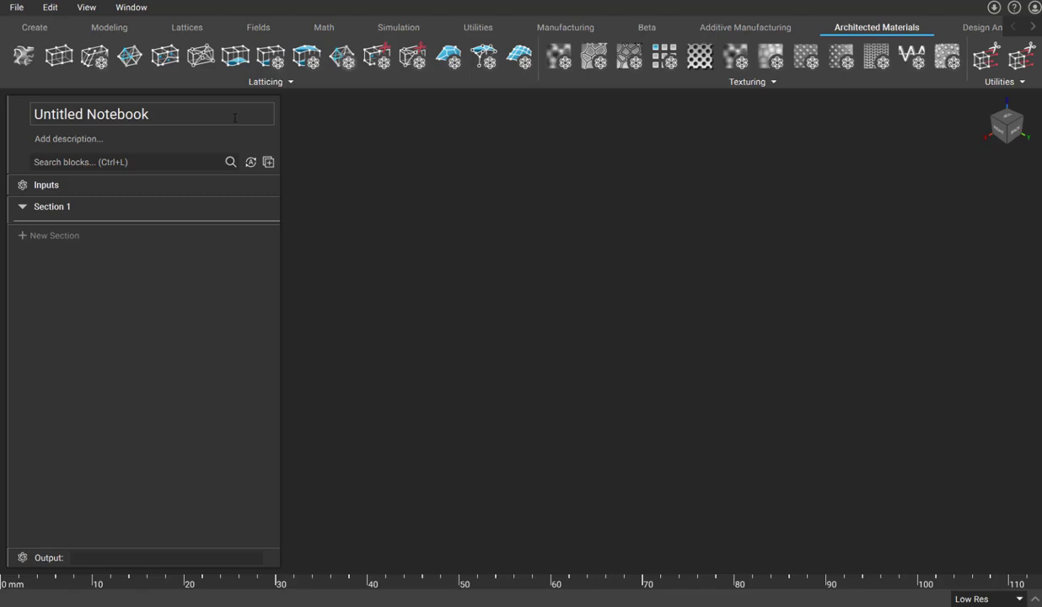
# Step: Rename the untitled notebook as "FE Model and Boundary Conditions"
pyautogui.click(235, 117)
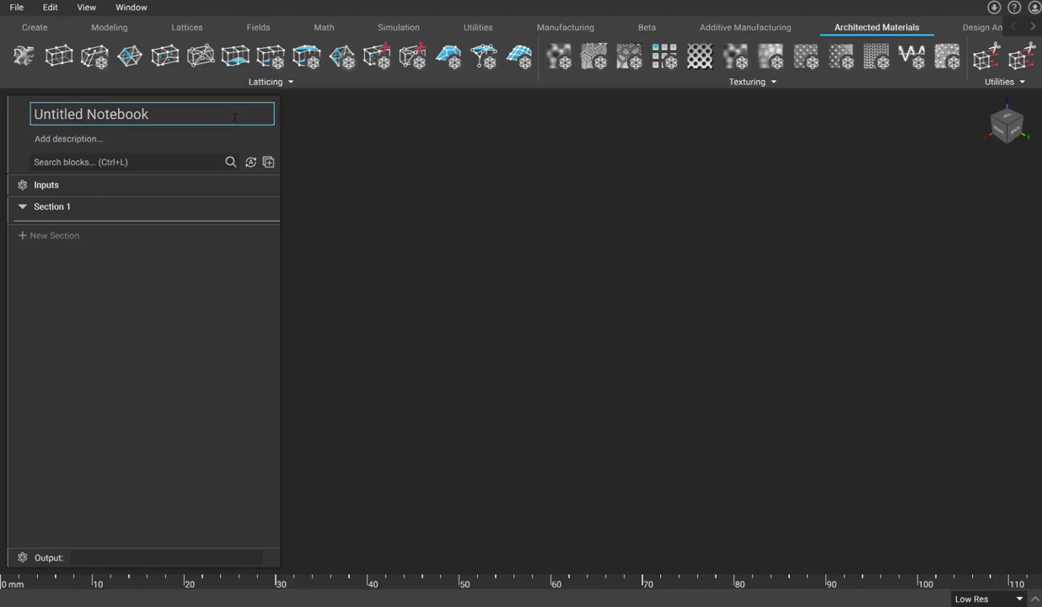
pyautogui.write('FE Model and Boundary a')
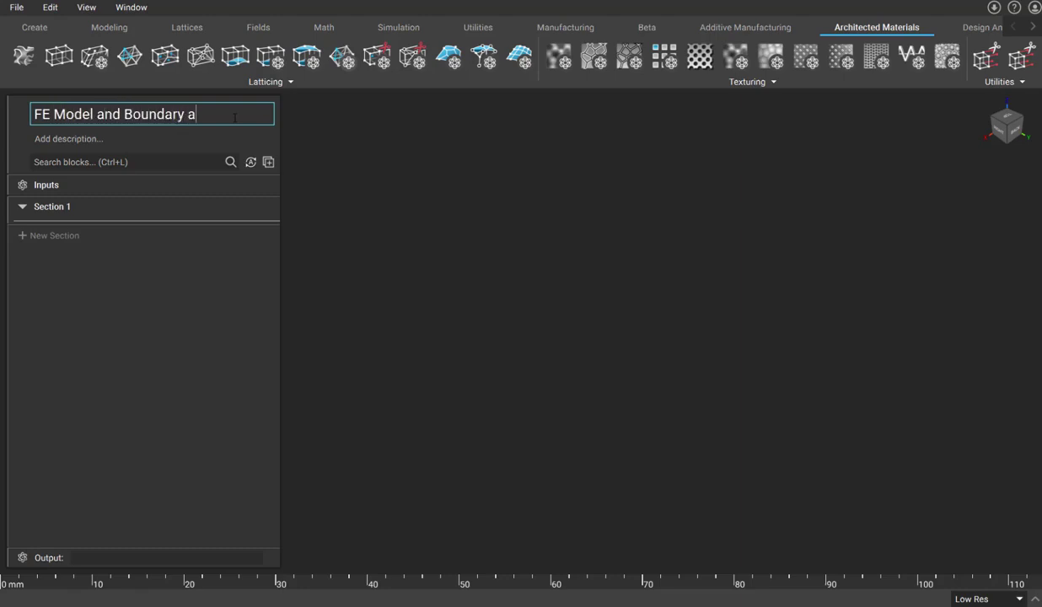
pyautogui.press('BackSpace')
pyautogui.write('Conditions')
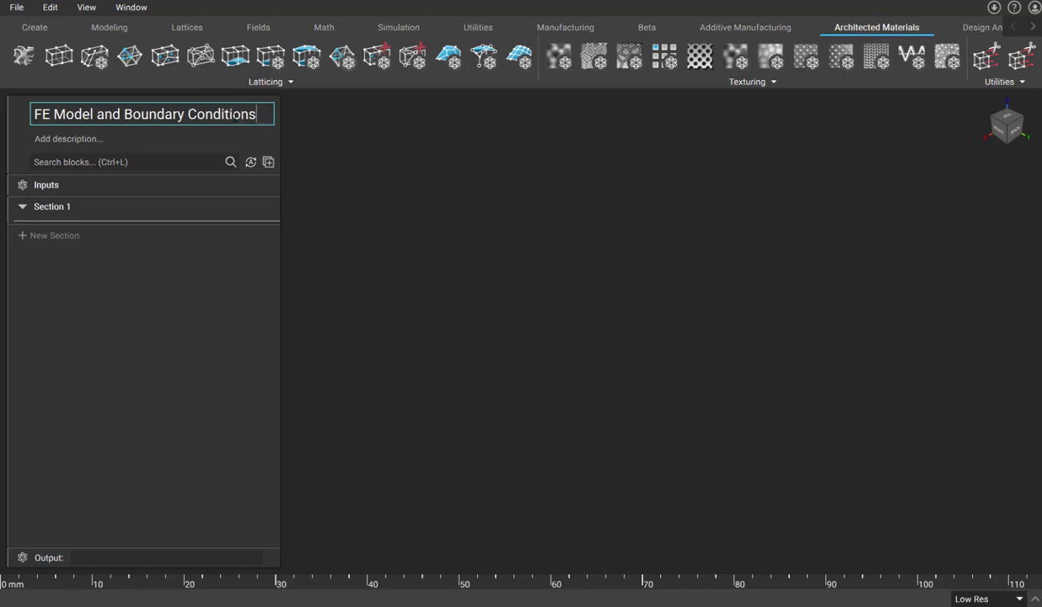
# Step: Rename the first section as "Geometry" and add two more sections named "FE Model" and "Boundary Conditions"
pyautogui.doubleClick(92, 207)
pyautogui.write('G')
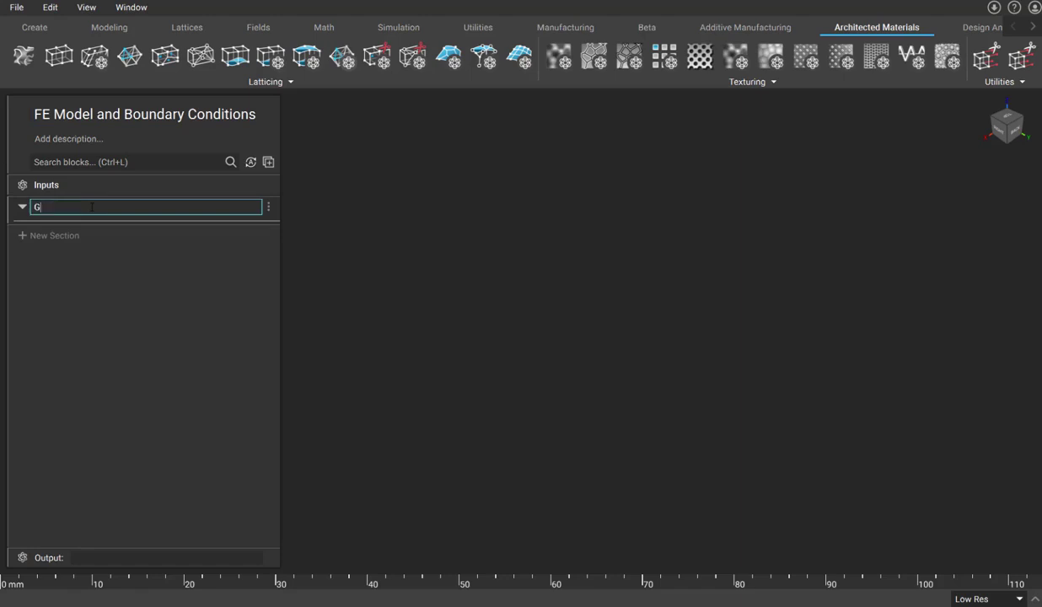
pyautogui.write('eometry')
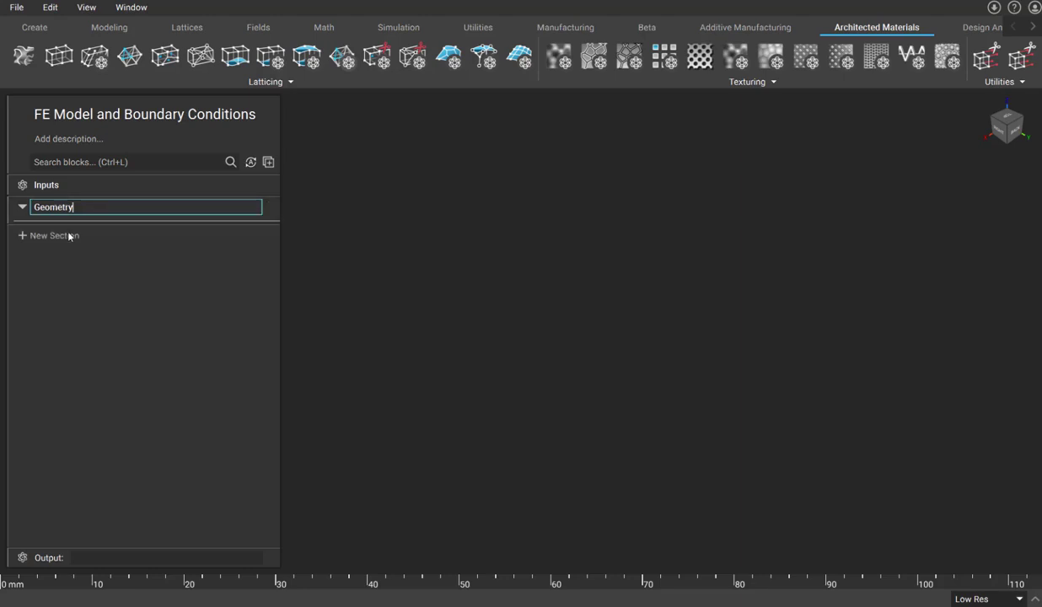
pyautogui.click(69, 235)
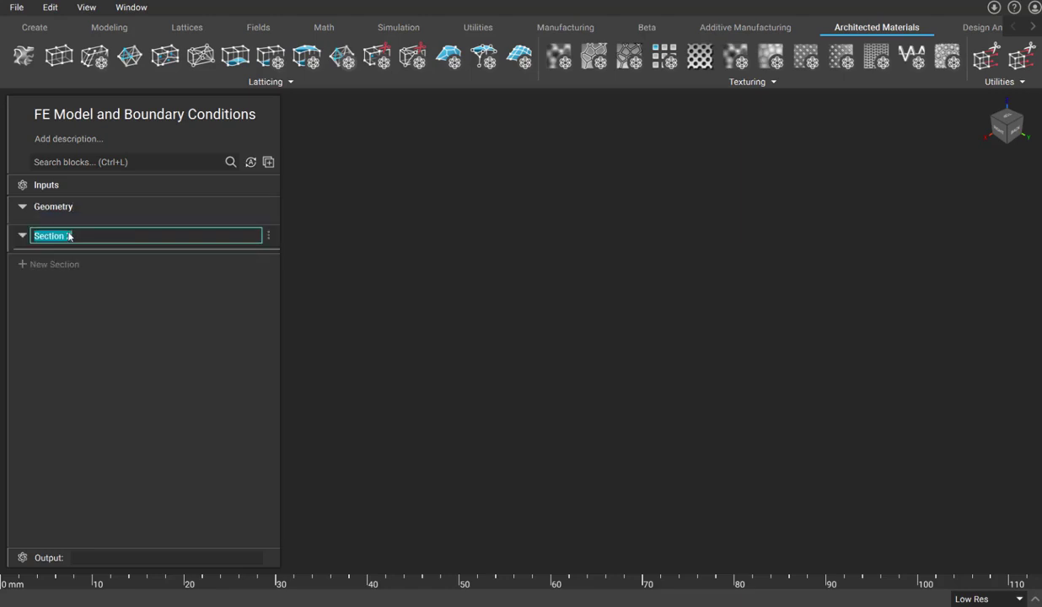
pyautogui.write('FE Model')
pyautogui.click(62, 266)
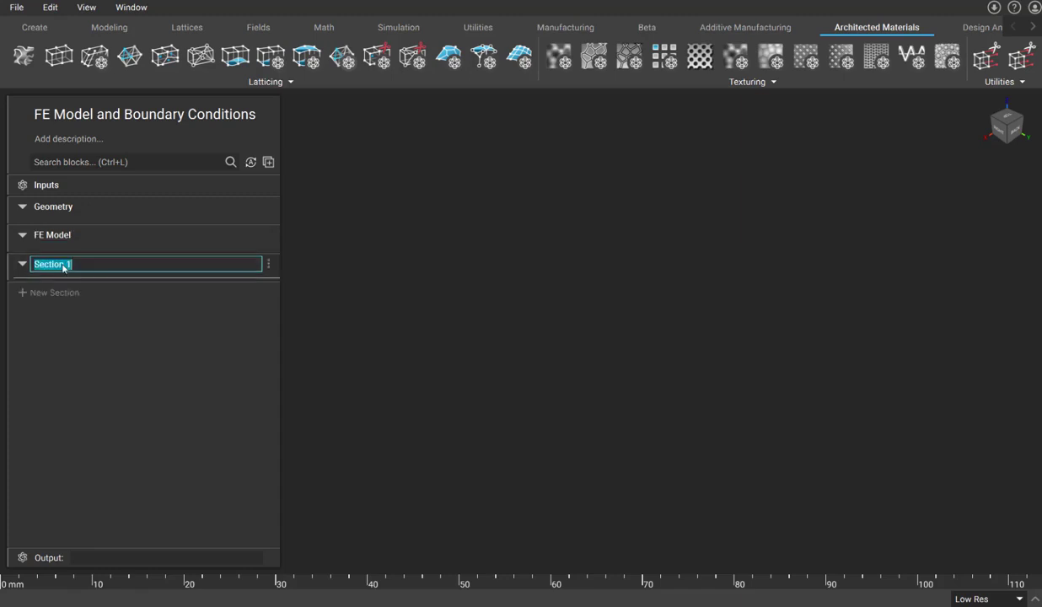
pyautogui.write('Boundary Conditions')
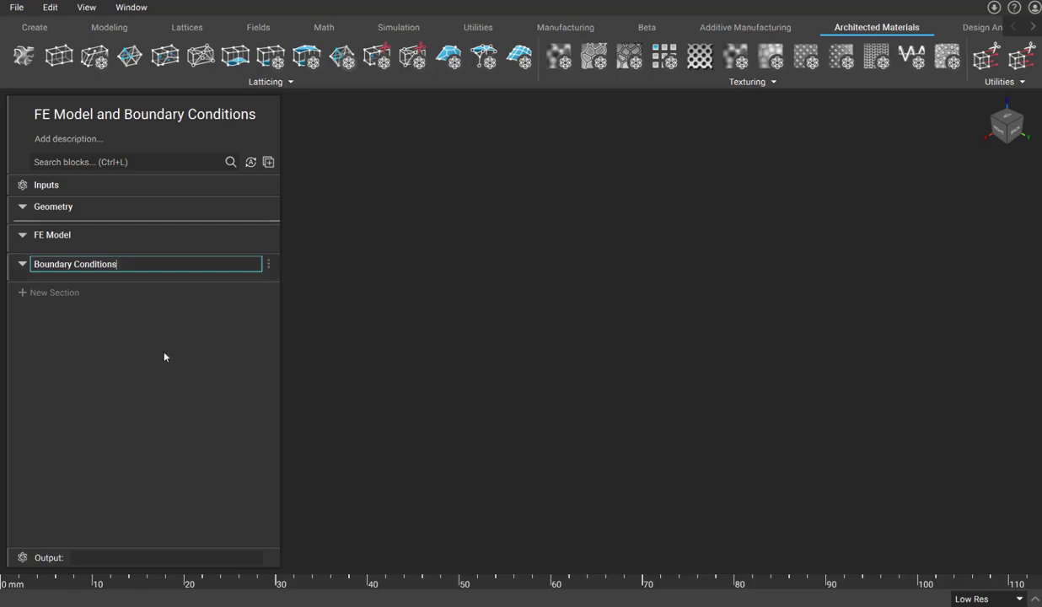
# Step: Import the file CAD Part 320 TopOpt.x_t from the Part Imports folder into the Geometry section
pyautogui.hotkey('alt', 'Tab')
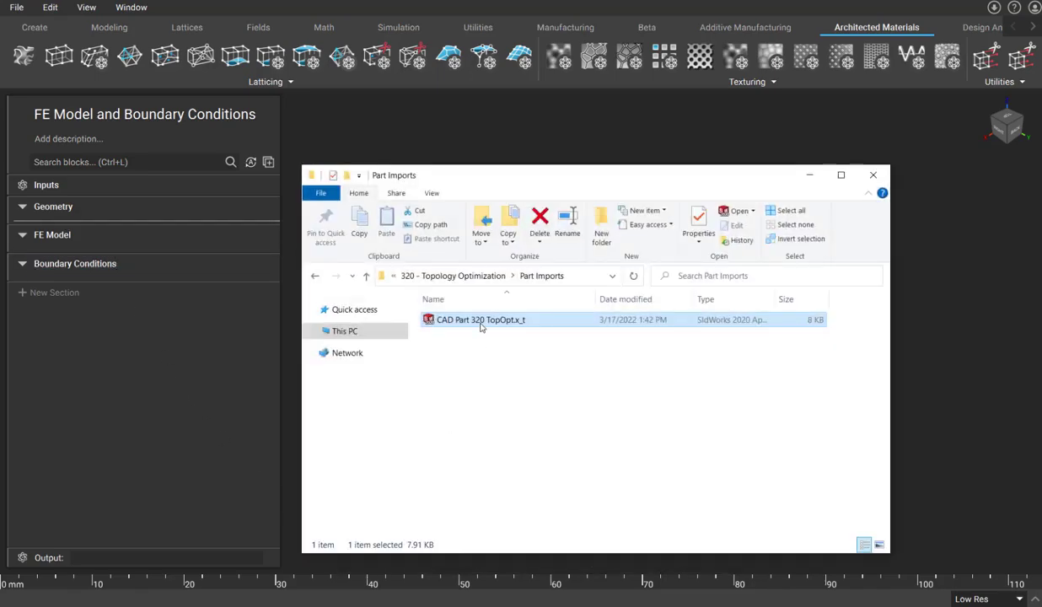
pyautogui.moveTo(466, 316); pyautogui.dragTo(146, 219)
pyautogui.click(807, 175)
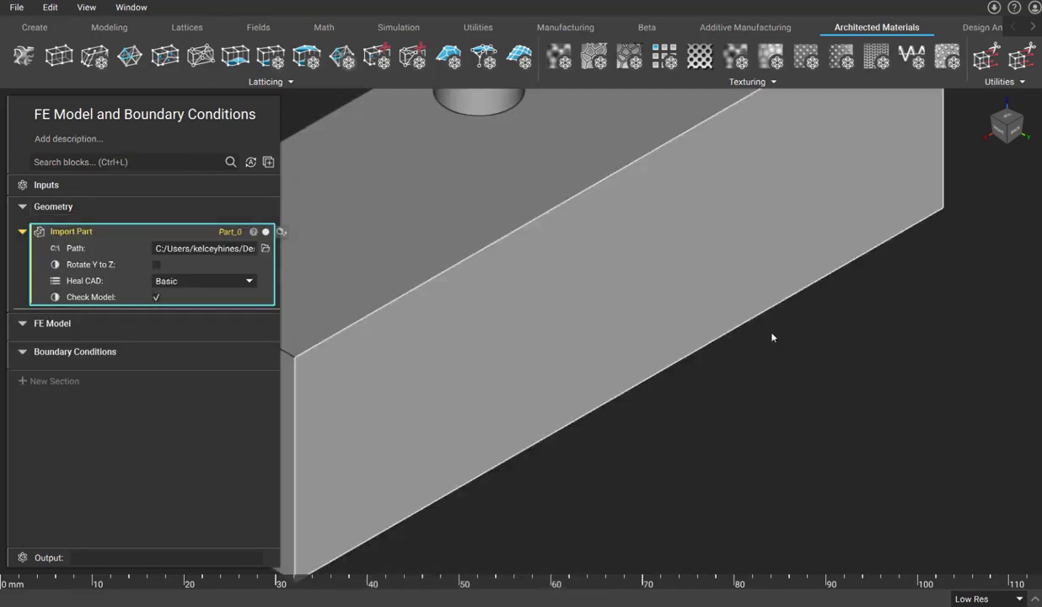
# Step: Extract the imported part's single body from its properties into the Geometry section as a variable named "CAD Design Region"
pyautogui.scroll(-5, 544, 278)
pyautogui.moveTo(623, 315); pyautogui.dragTo(411, 189, button='right')
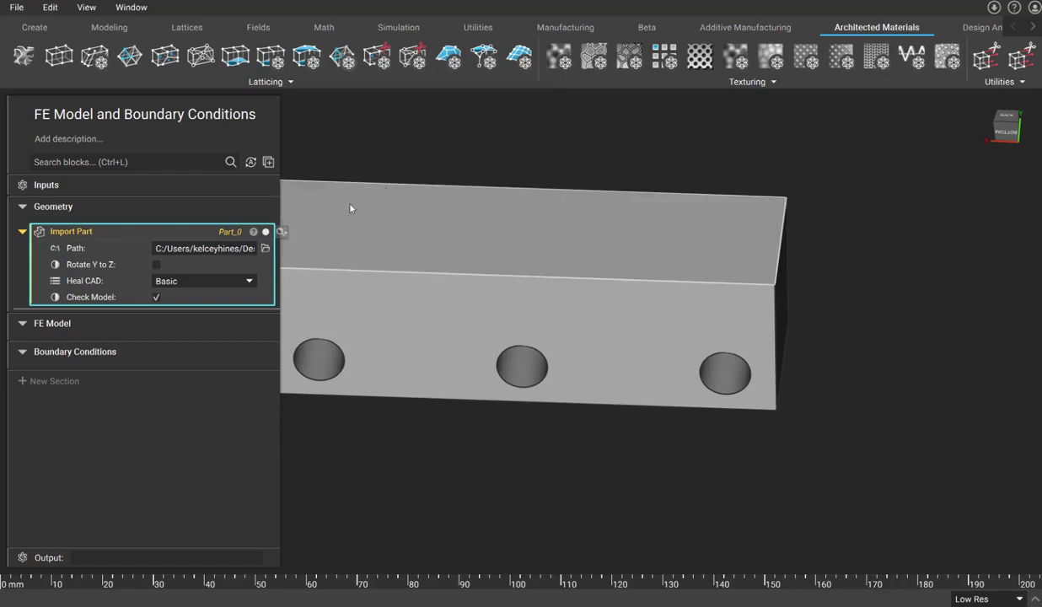
pyautogui.click(282, 231)
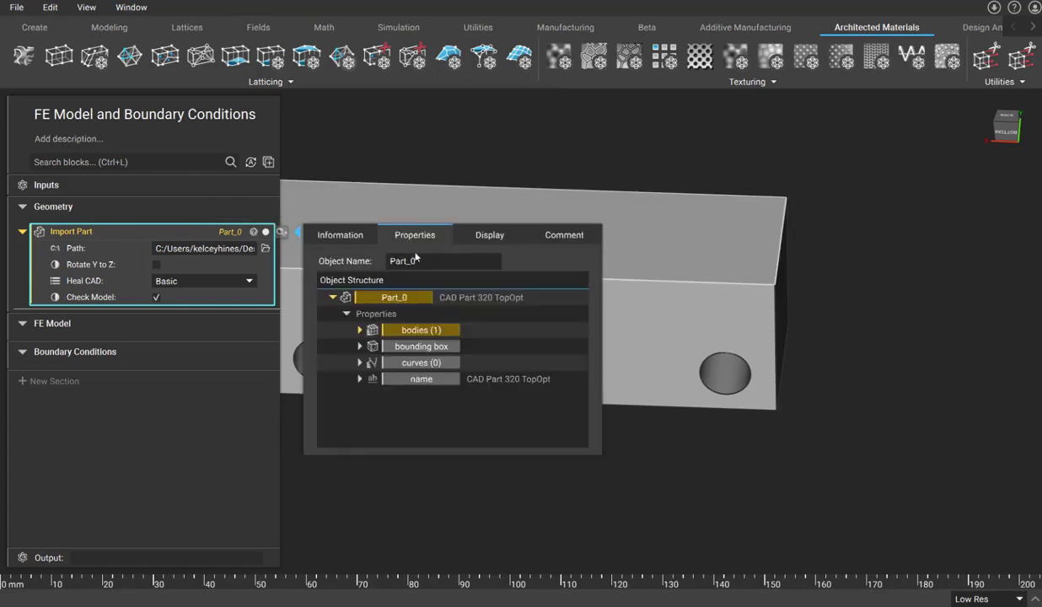
pyautogui.click(361, 330)
pyautogui.moveTo(435, 365); pyautogui.dragTo(116, 311)
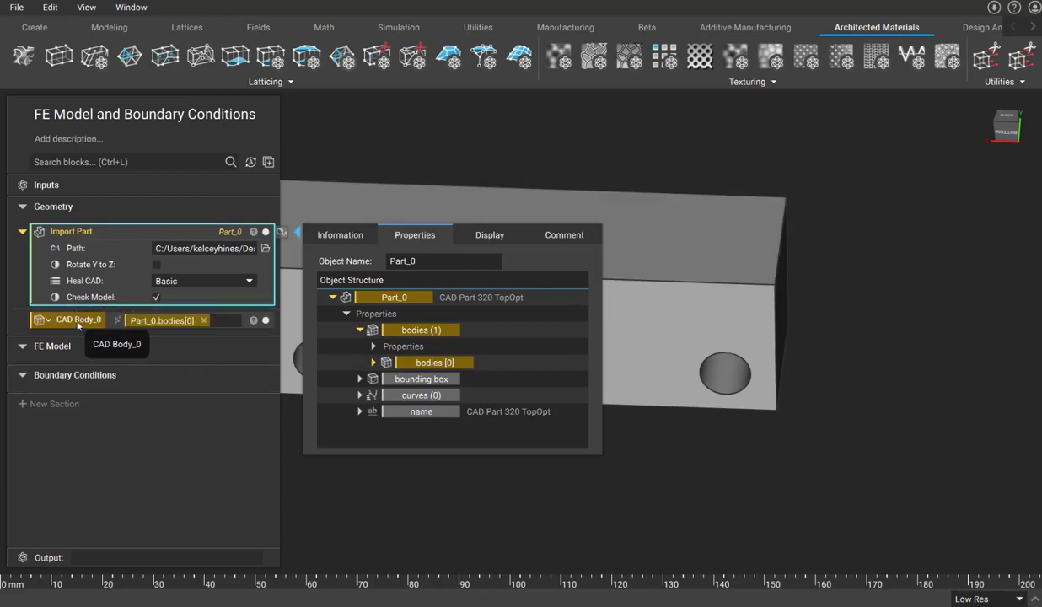
pyautogui.doubleClick(78, 321)
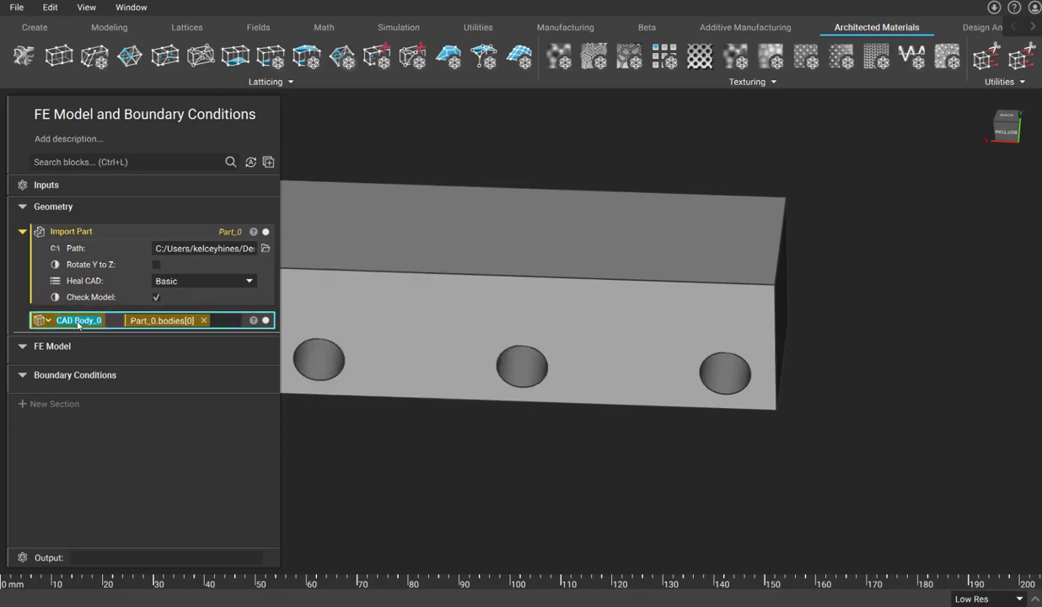
pyautogui.write('CAD De')
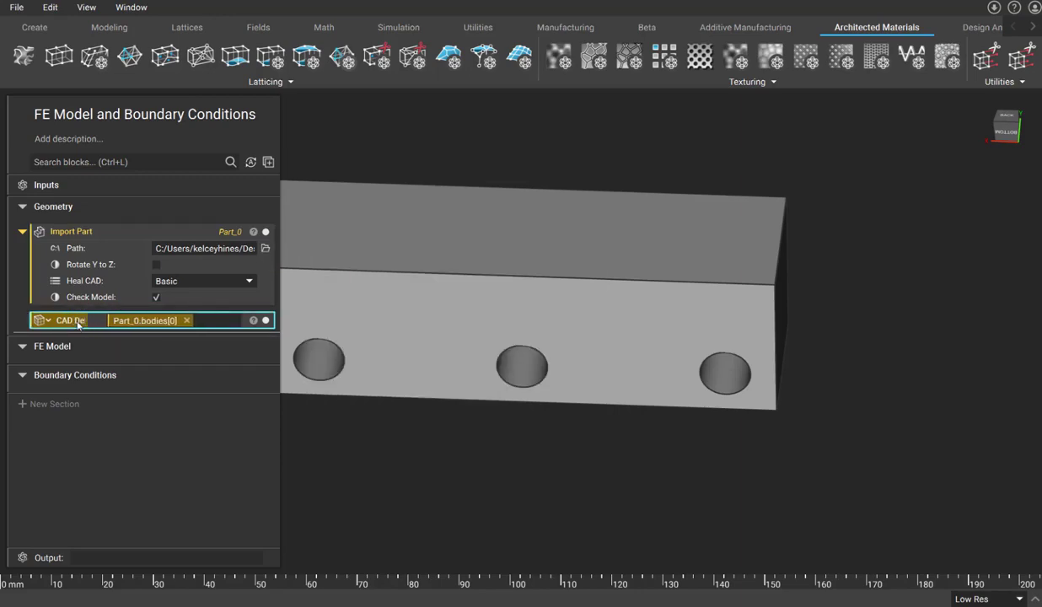
pyautogui.write('sign Region')
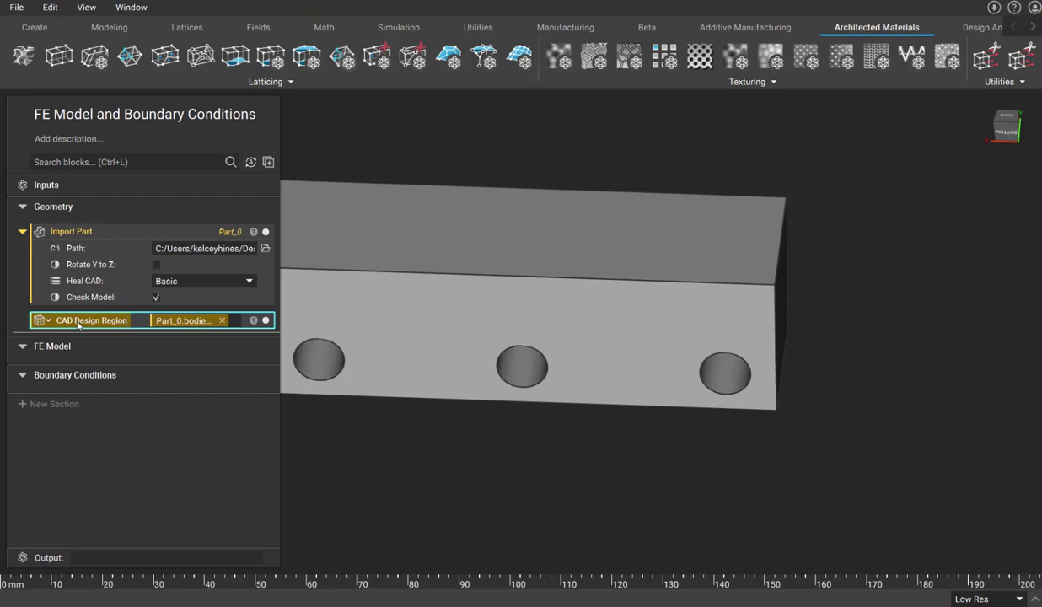
# Step: Add an Implicit Body from CAD Body block with CAD Design Region as its CAD body
pyautogui.click(99, 162)
pyautogui.write('impl')
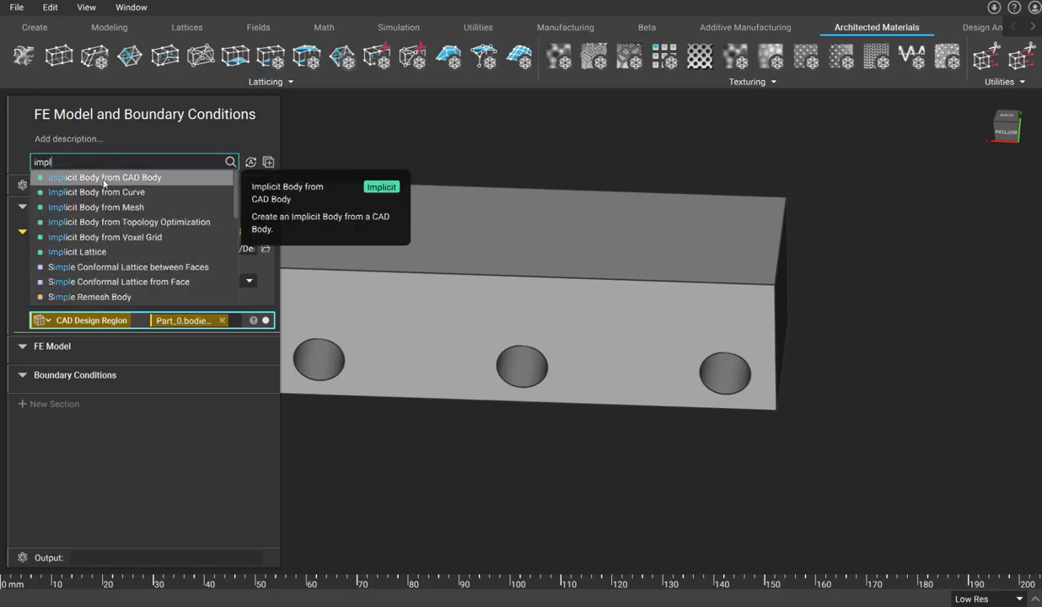
pyautogui.click(99, 177)
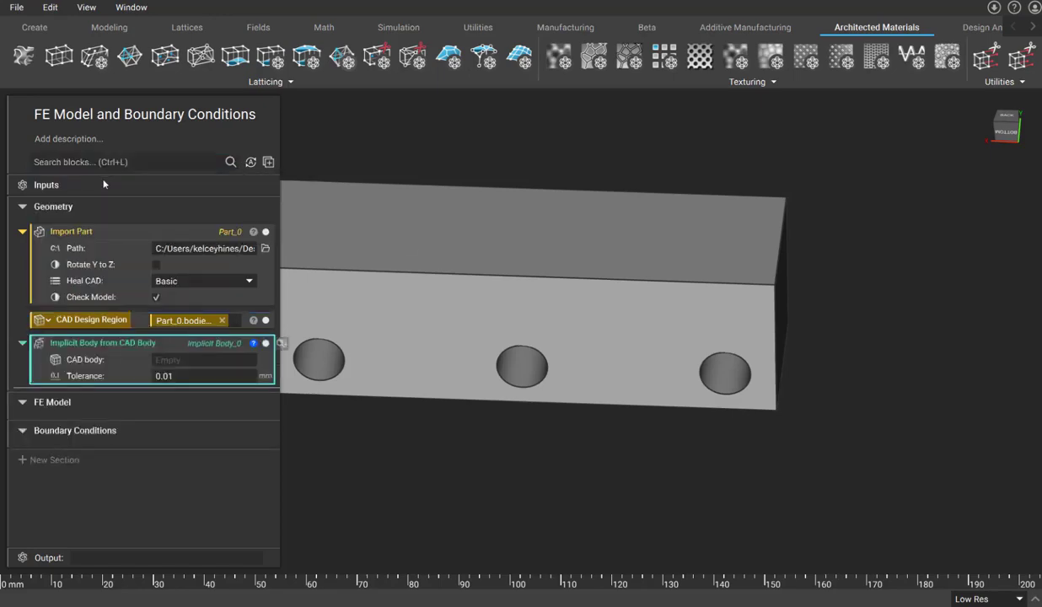
pyautogui.moveTo(75, 321); pyautogui.dragTo(170, 360)
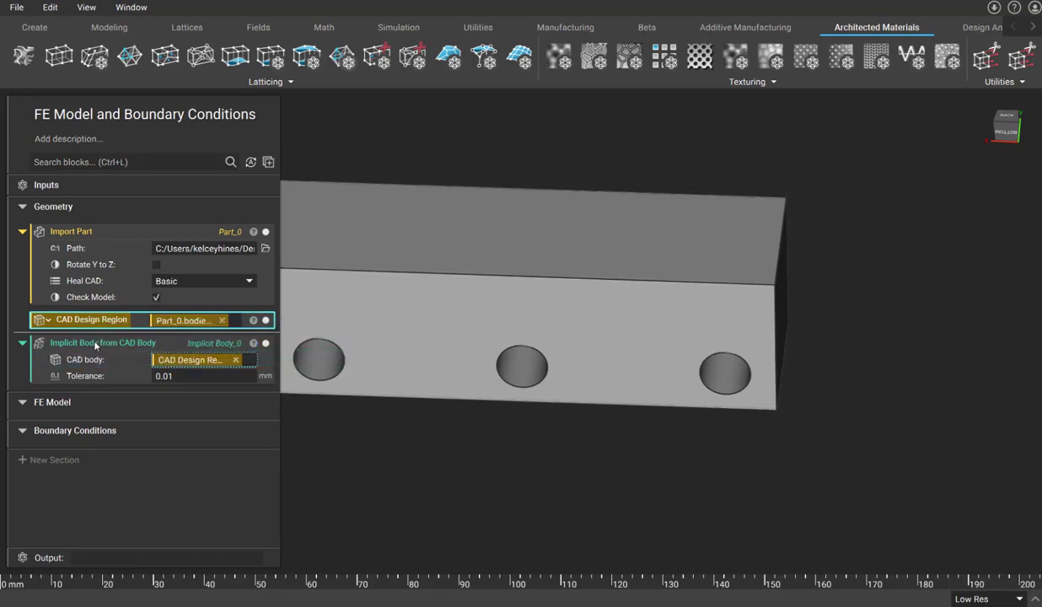
# Step: Make the Implicit Body from CAD Body block a variable named "Design Region"
pyautogui.click(84, 344)
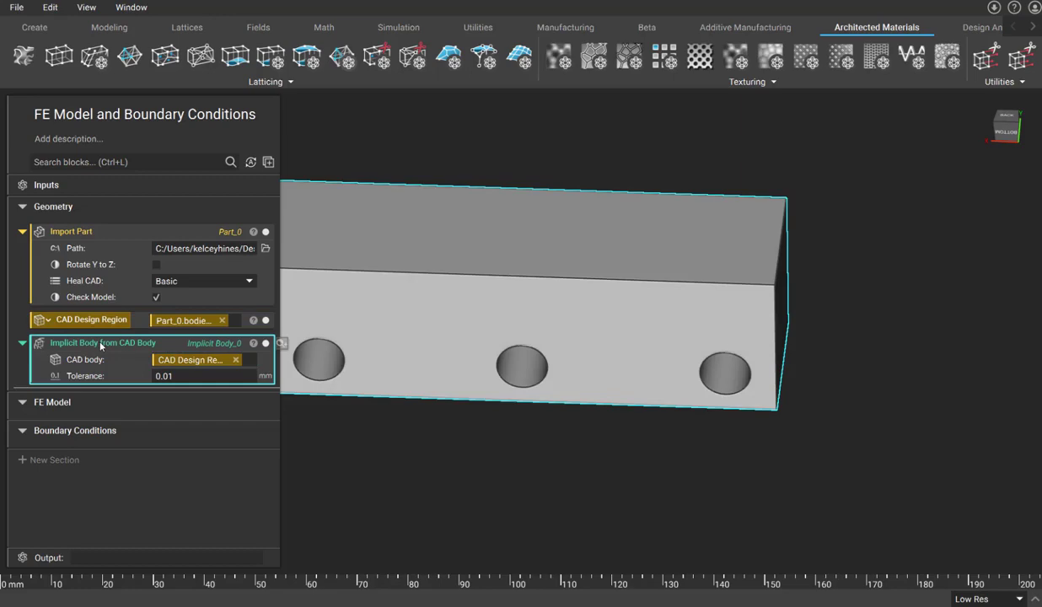
pyautogui.rightClick(101, 345)
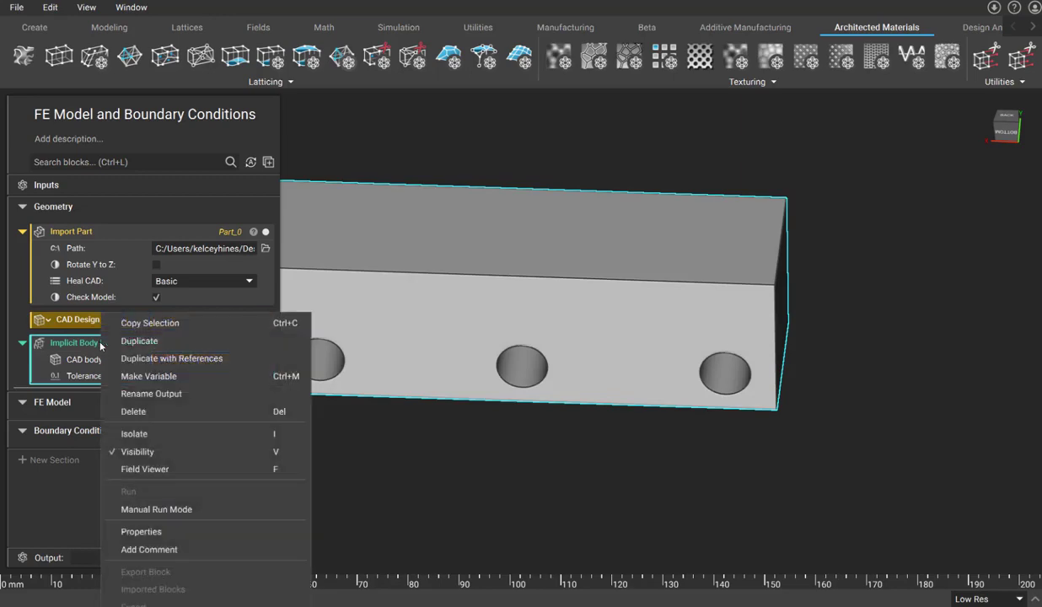
pyautogui.click(150, 373)
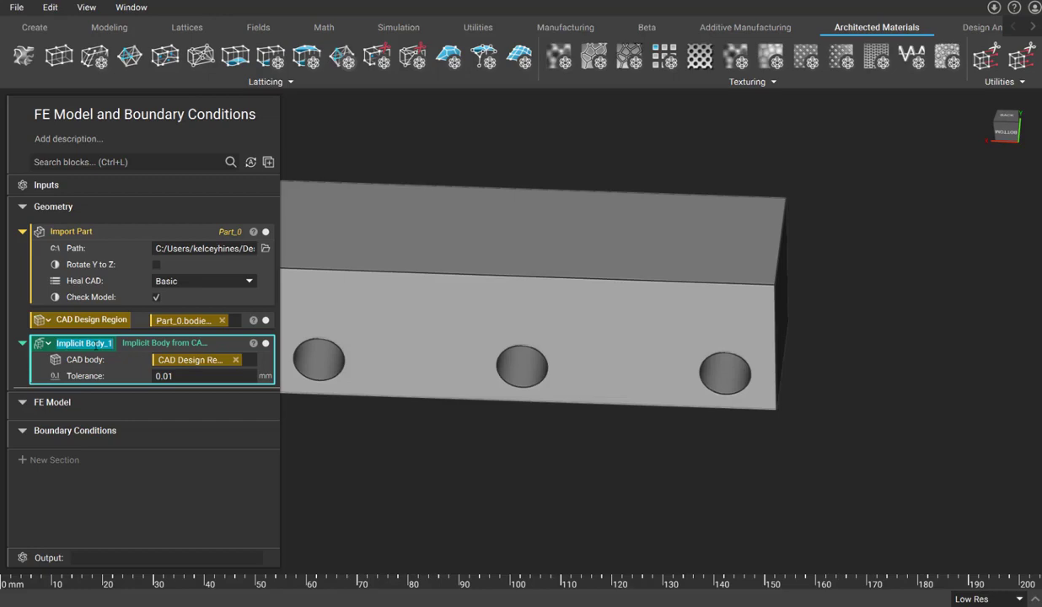
pyautogui.write('D')
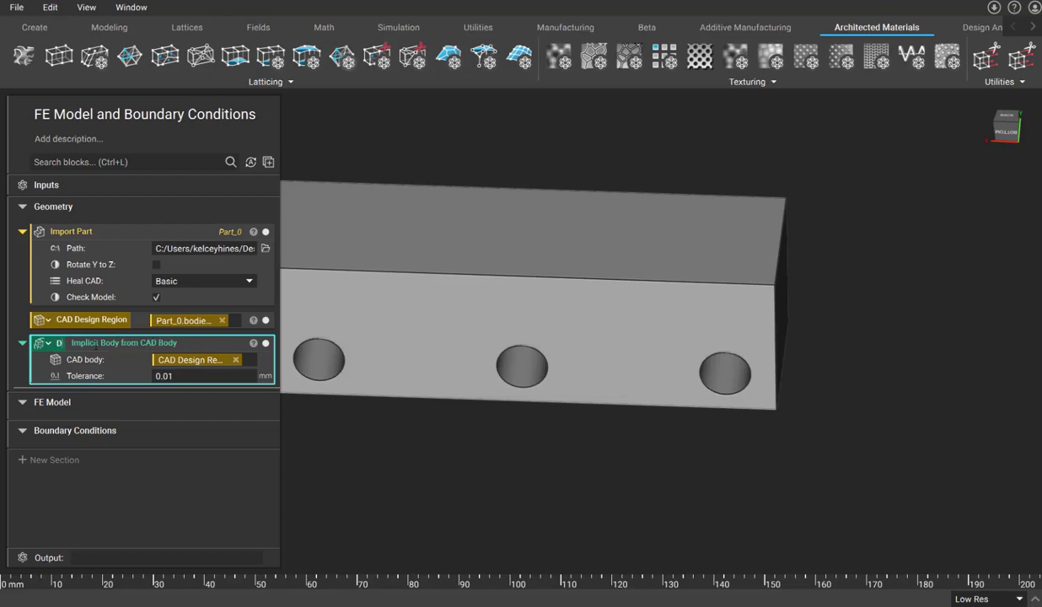
pyautogui.write('esign')
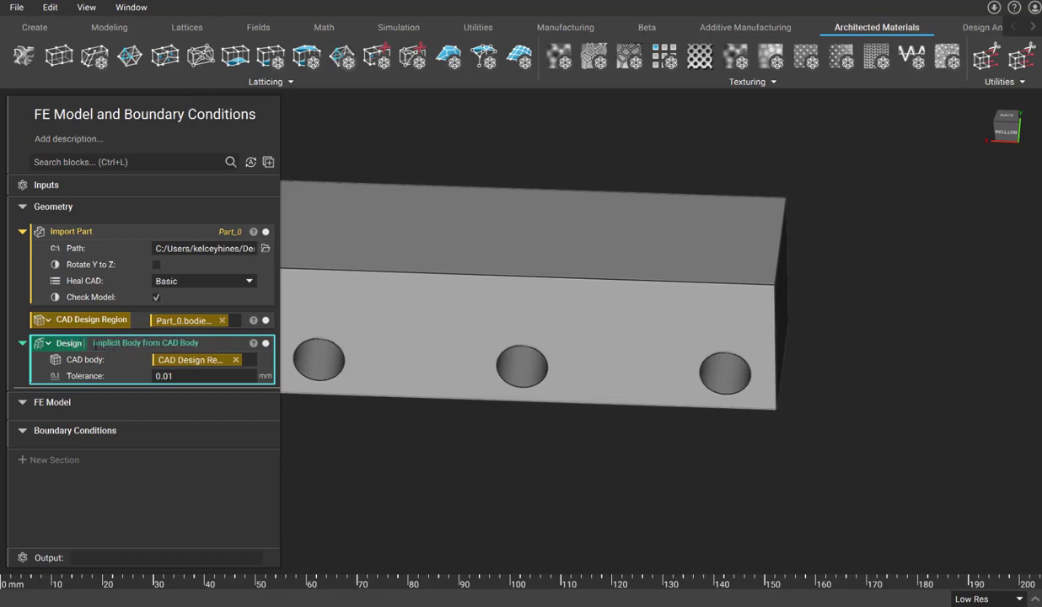
pyautogui.write(' Region')
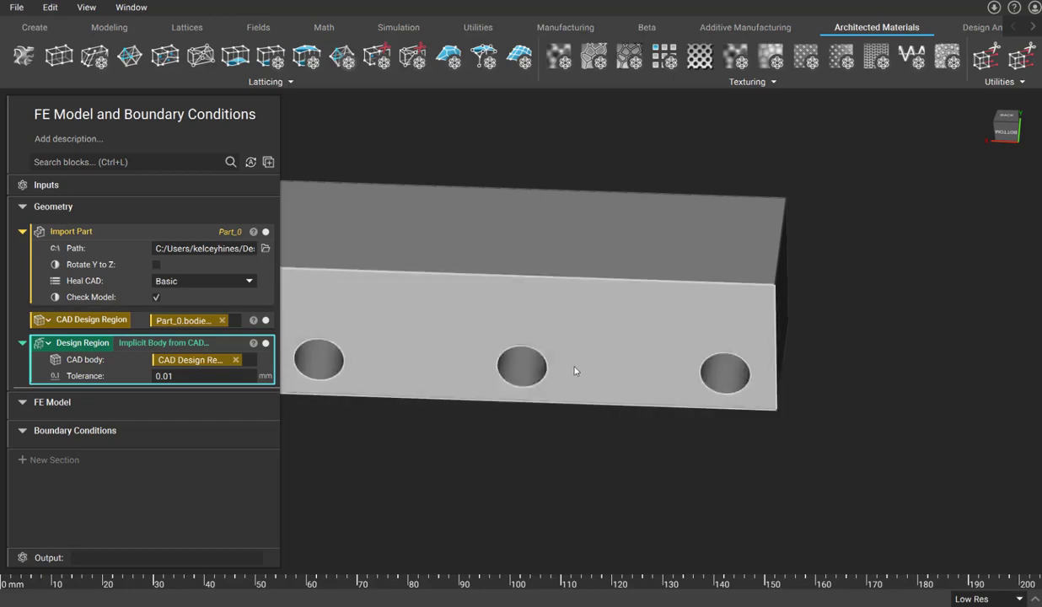
# Step: Create a CAD face list variable from the cylindrical faces of the block's three holes
pyautogui.moveTo(531, 243); pyautogui.dragTo(658, 265, button='middle')
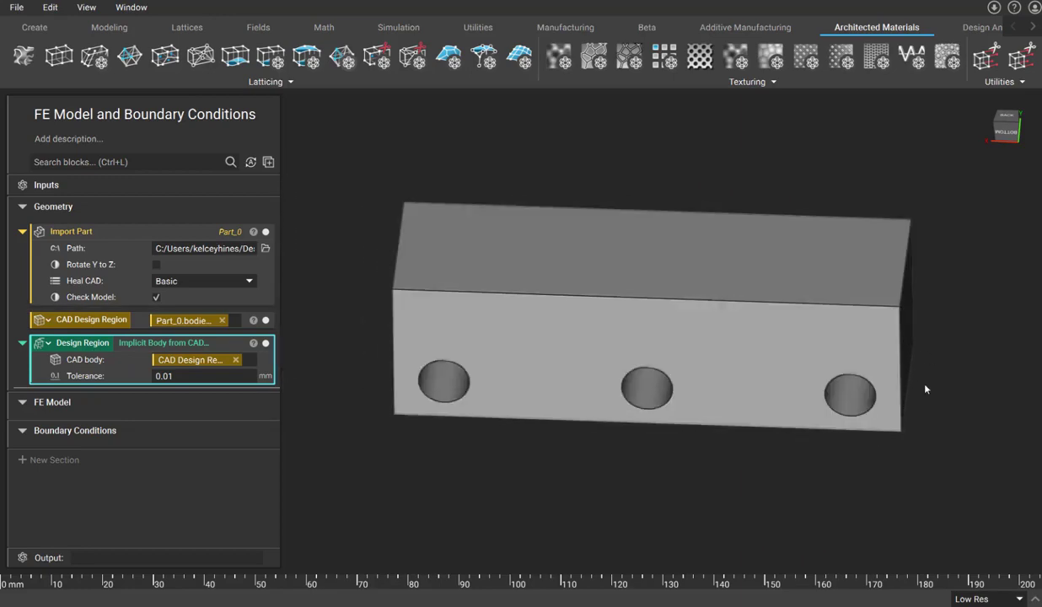
pyautogui.moveTo(925, 389); pyautogui.dragTo(919, 361, button='right')
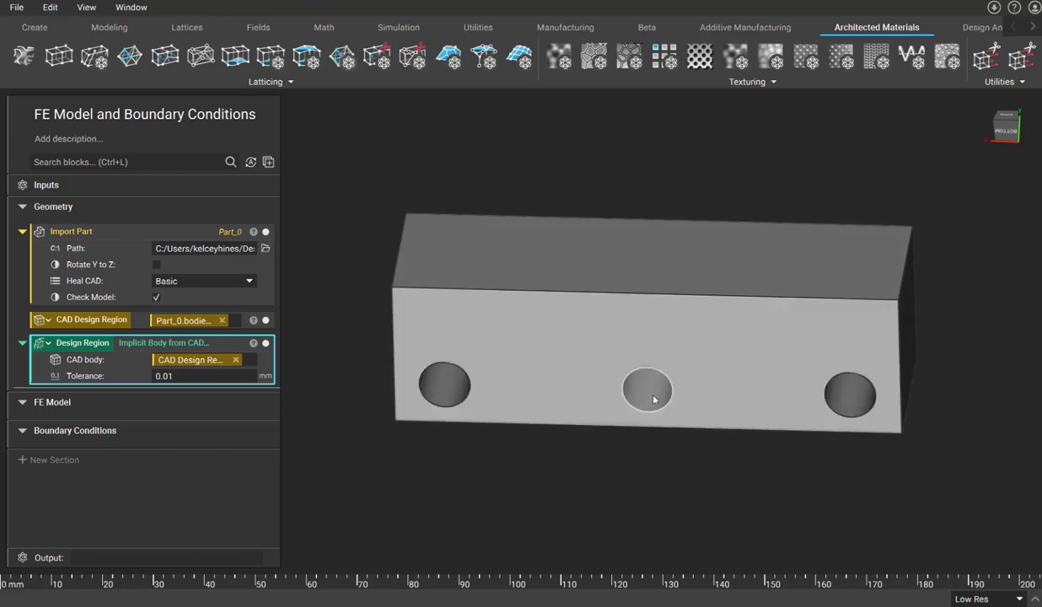
pyautogui.click(323, 384)
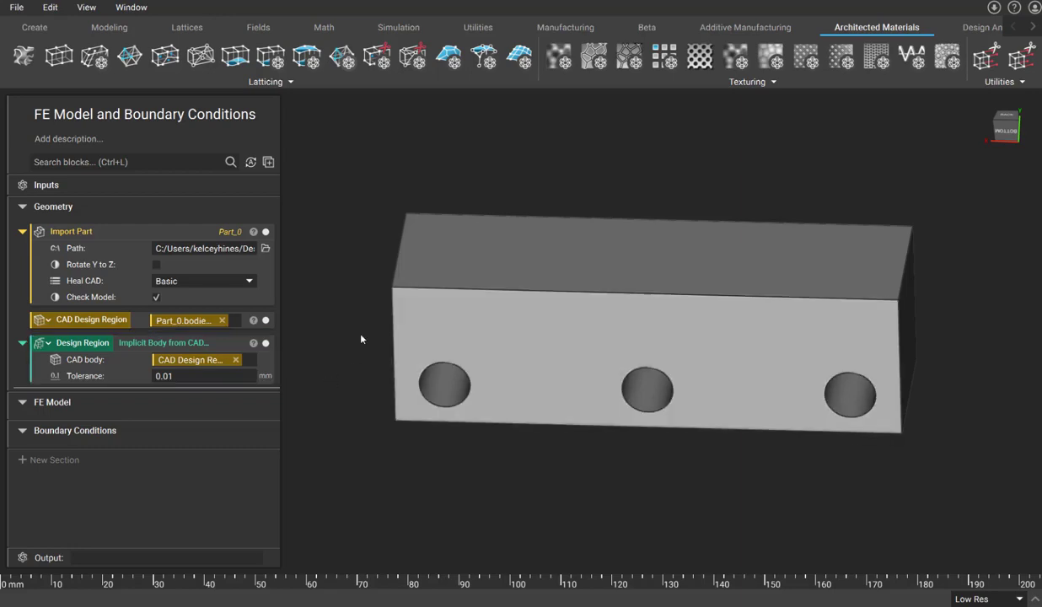
pyautogui.click(438, 386)
pyautogui.click(636, 389)
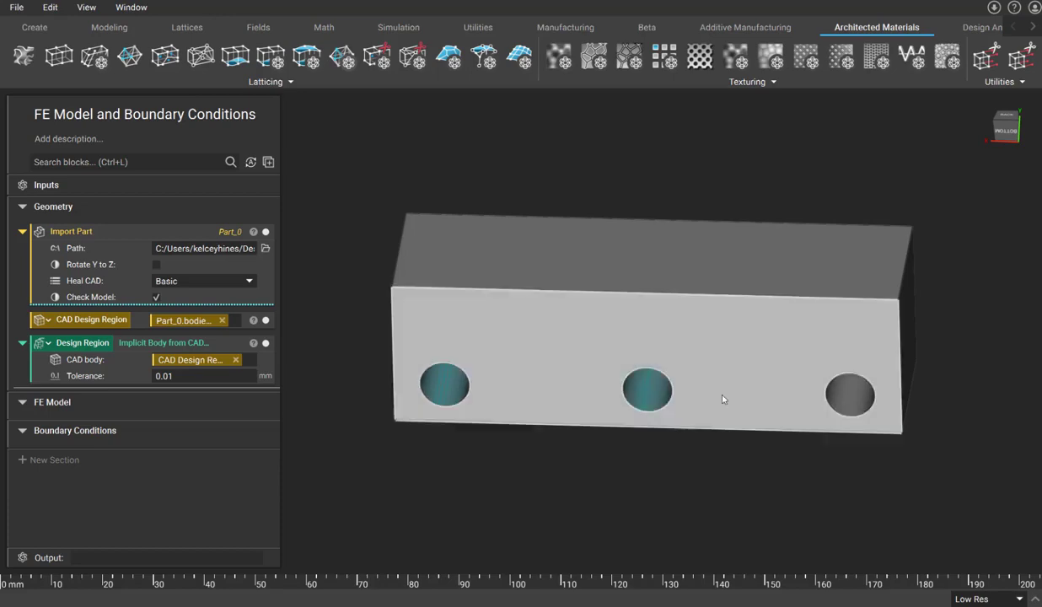
pyautogui.click(860, 399)
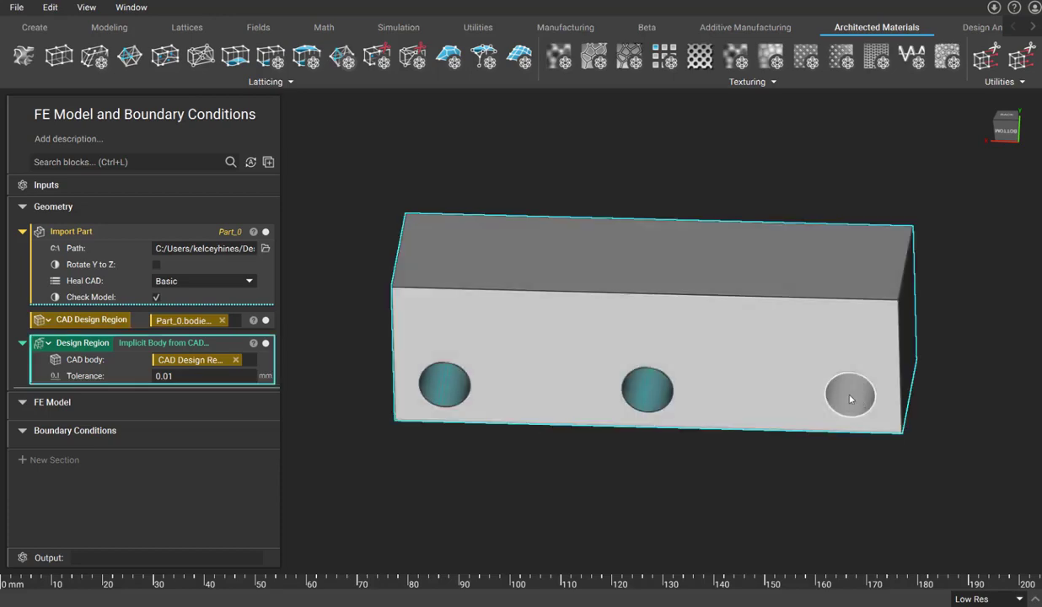
pyautogui.rightClick(850, 402)
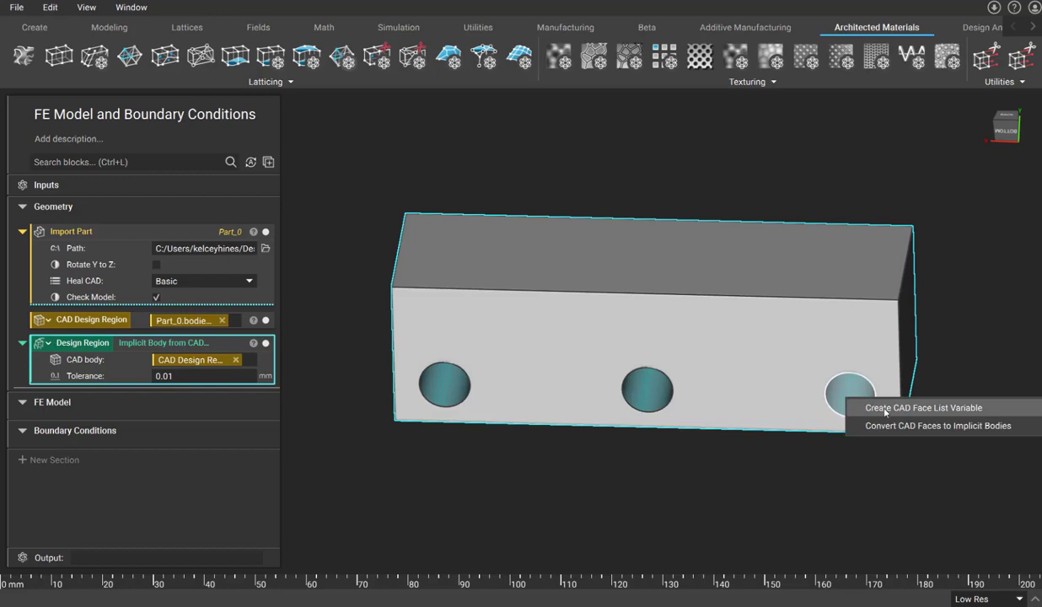
pyautogui.click(885, 410)
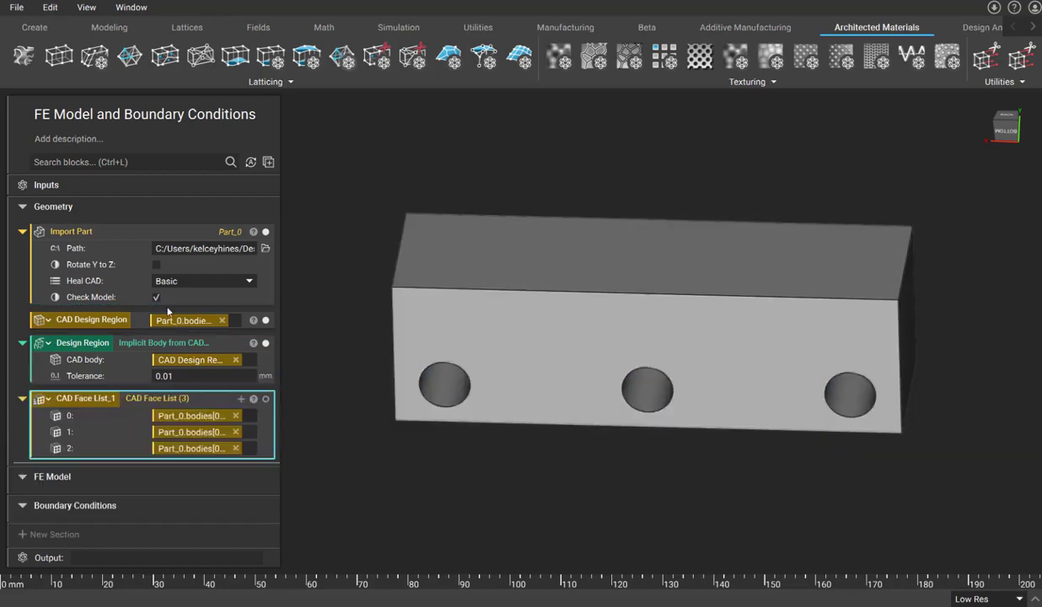
# Step: Rename the new CAD face list variable as "Interfaces" and clear the selection
pyautogui.doubleClick(90, 399)
pyautogui.write('Inter')
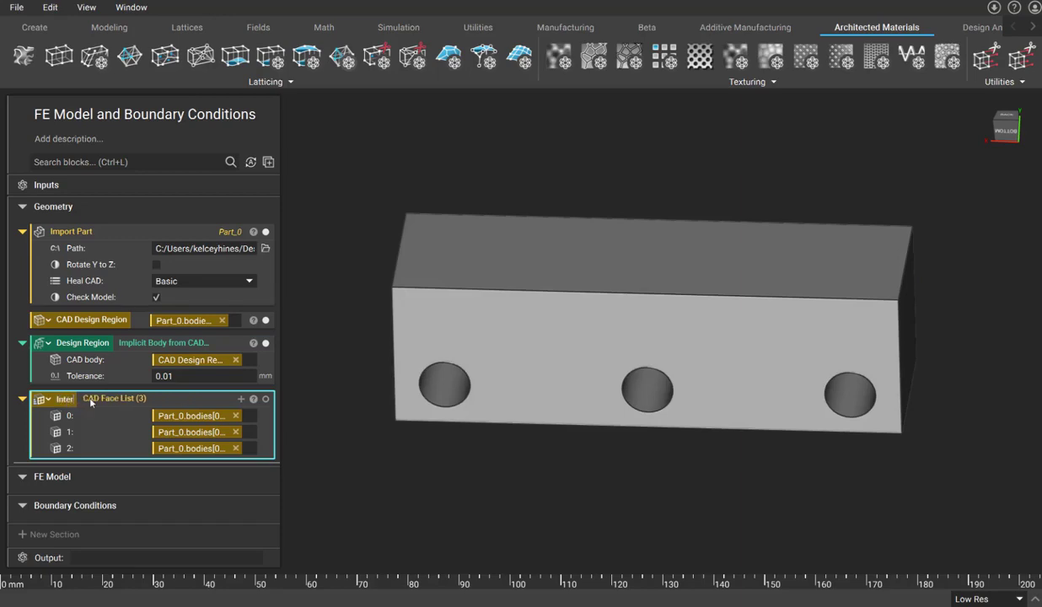
pyautogui.write('faces')
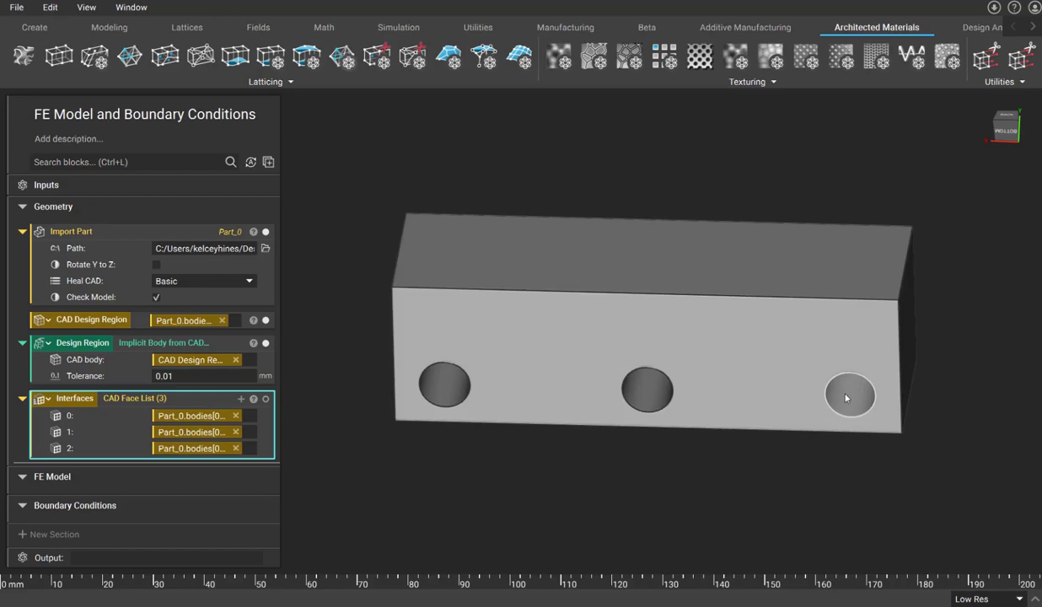
pyautogui.click(553, 469)
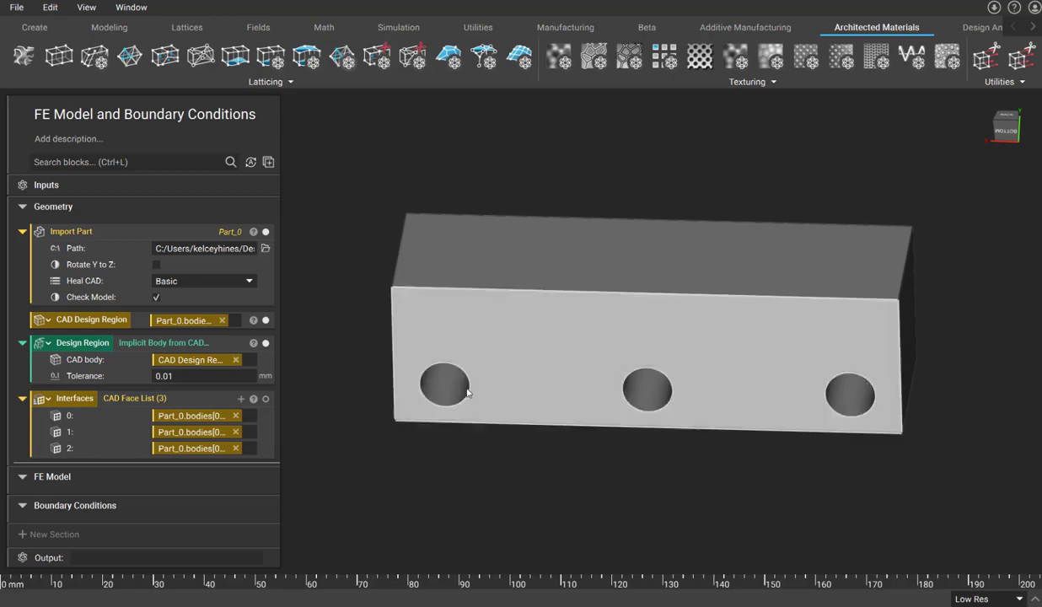
# Step: Create a CAD face list variable from the cylindrical faces of the two outer holes and rename it "Restrained Faces"
pyautogui.click(441, 384)
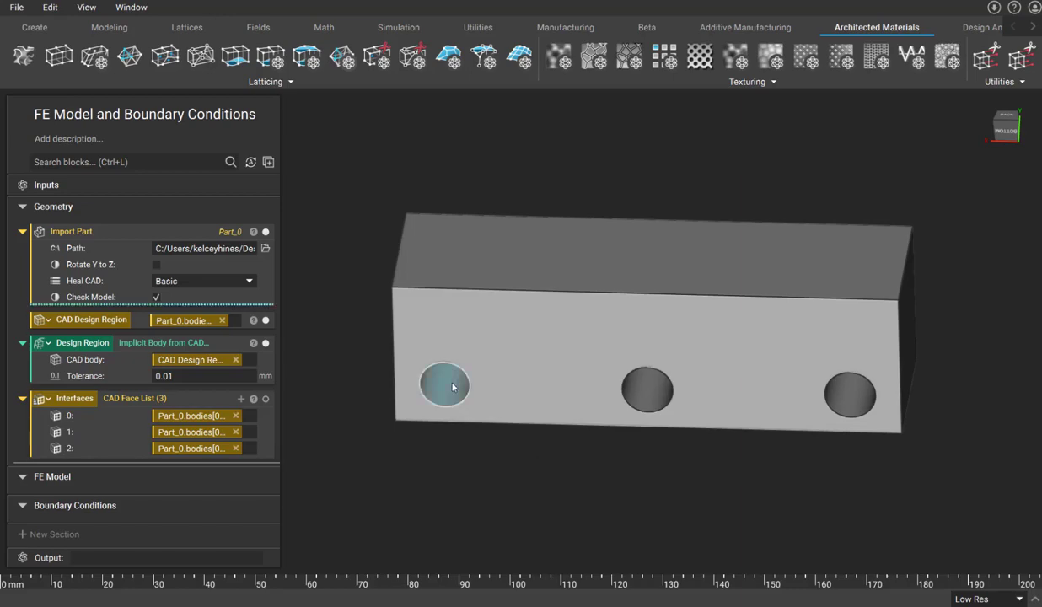
pyautogui.rightClick(847, 408)
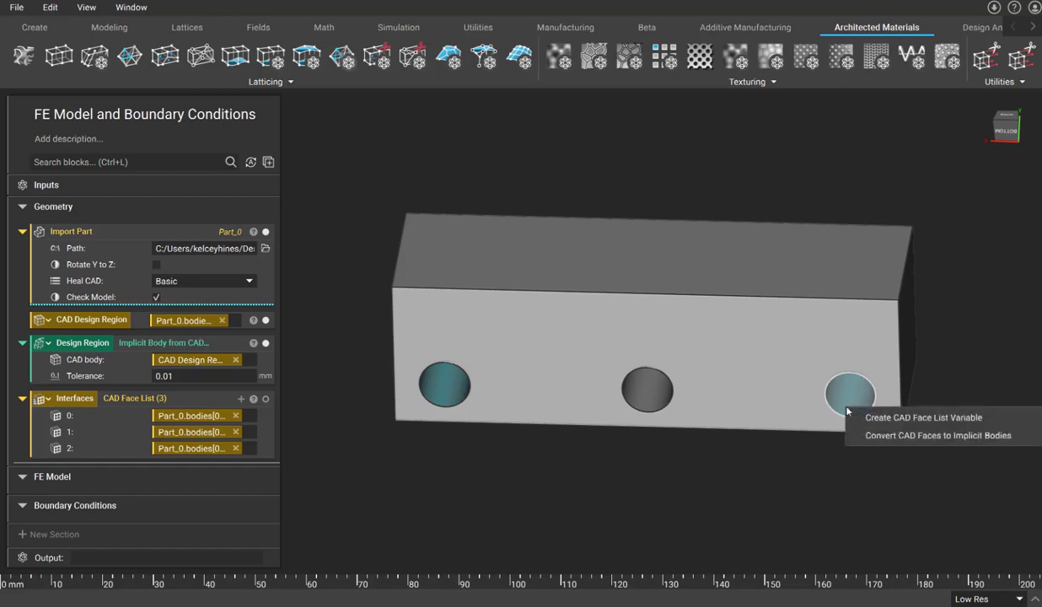
pyautogui.click(881, 419)
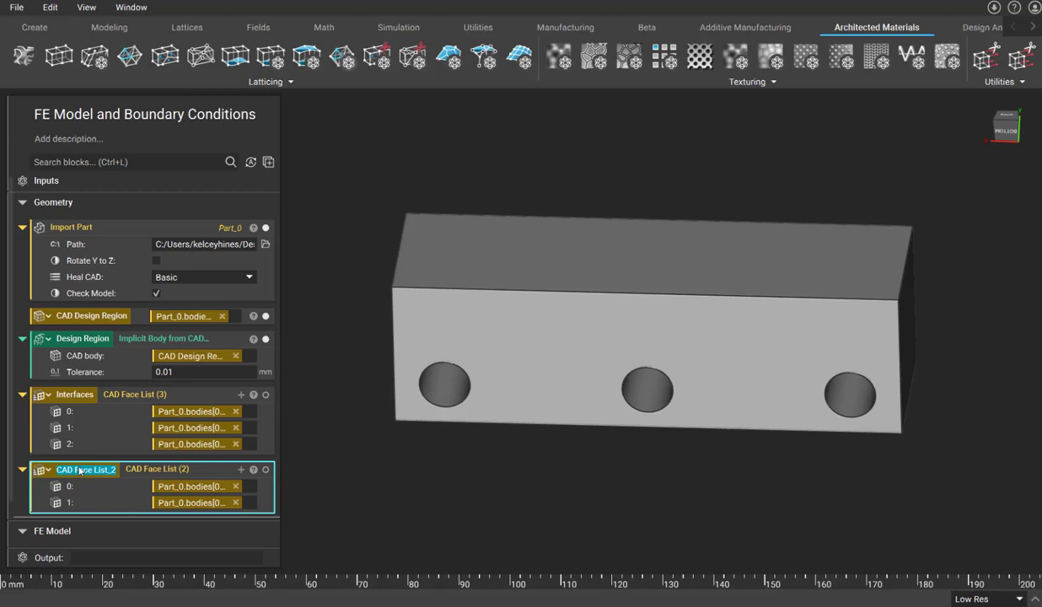
pyautogui.write('Restrained')
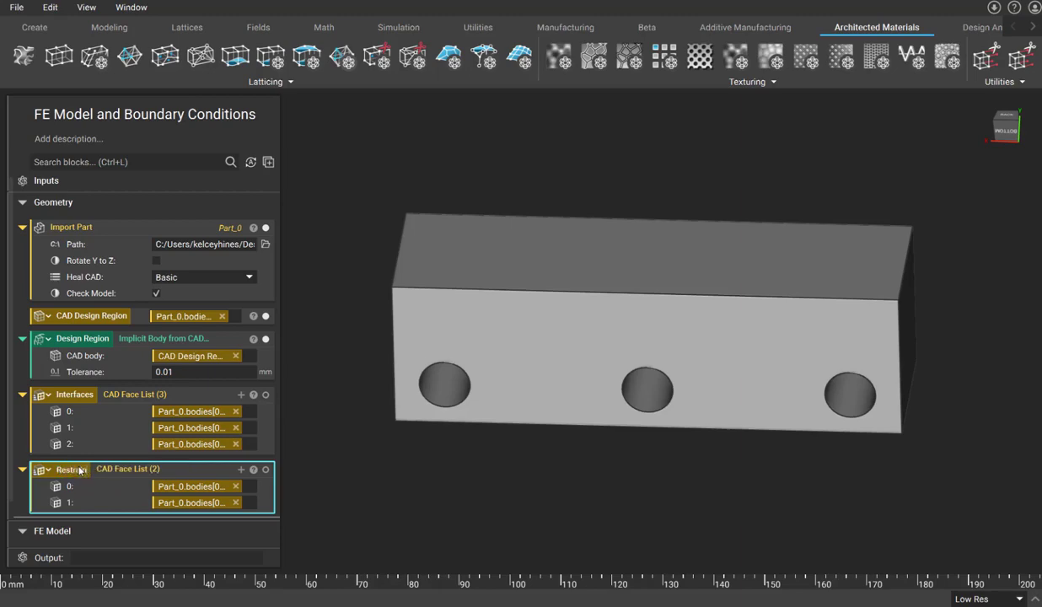
pyautogui.write(' Faces')
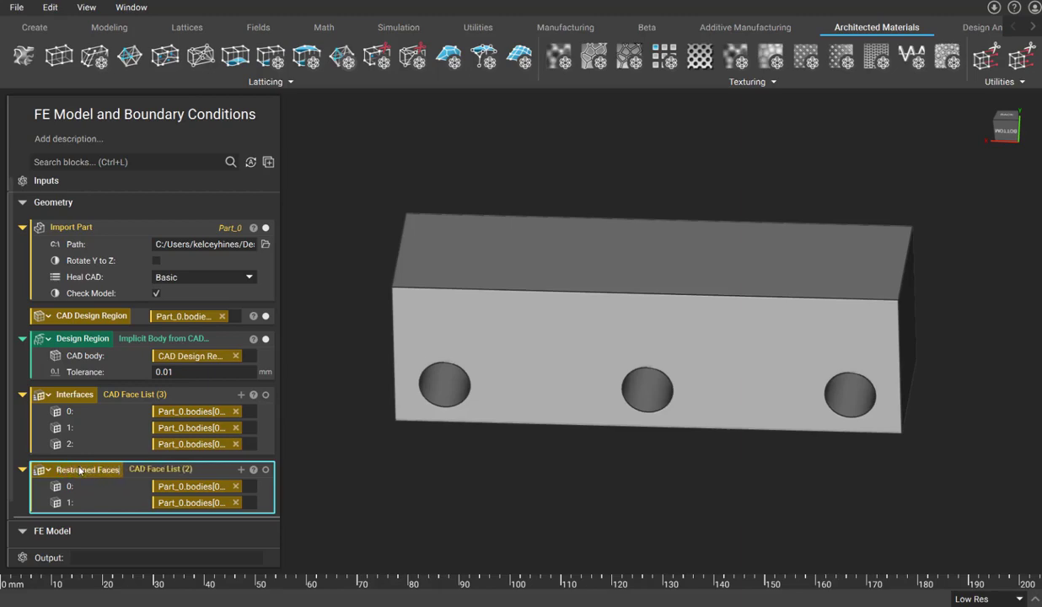
pyautogui.press('Return')
# Step: Create a CAD face variable from the middle hole's cylindrical face and rename it "Loaded Face"
pyautogui.click(648, 393)
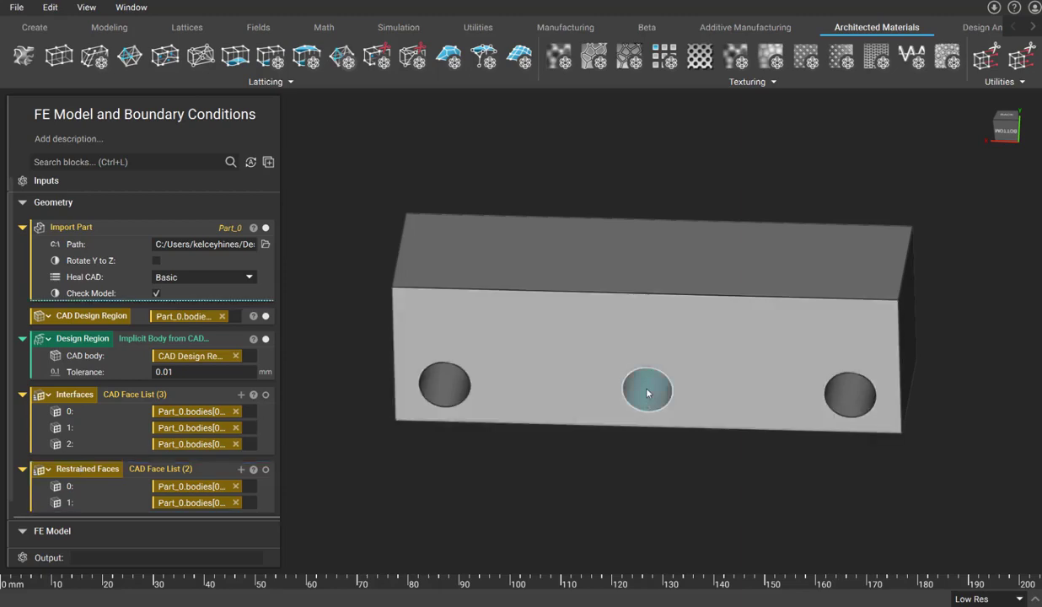
pyautogui.rightClick(647, 393)
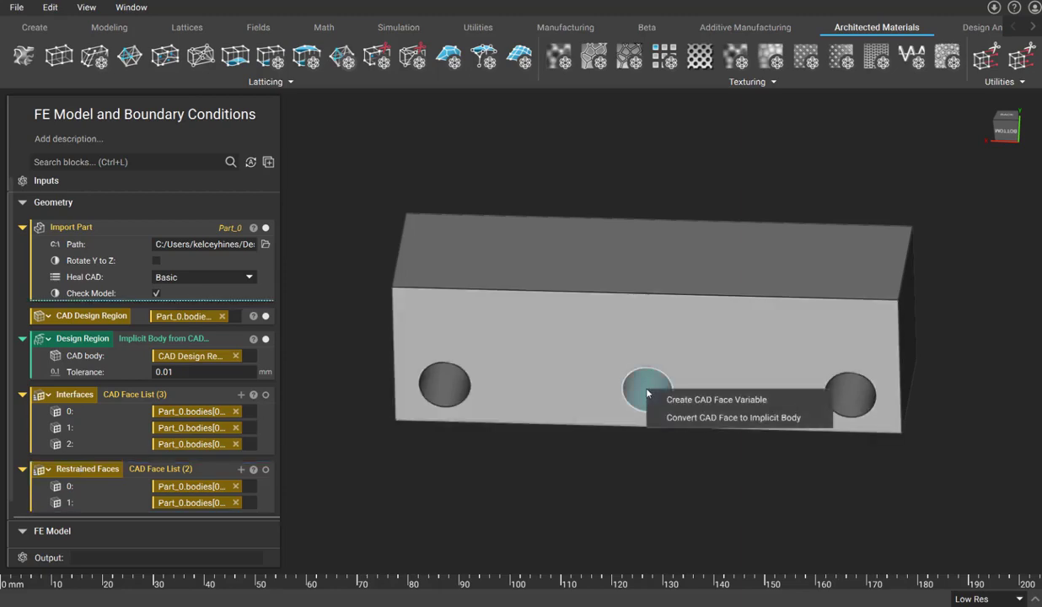
pyautogui.click(710, 402)
pyautogui.doubleClick(87, 505)
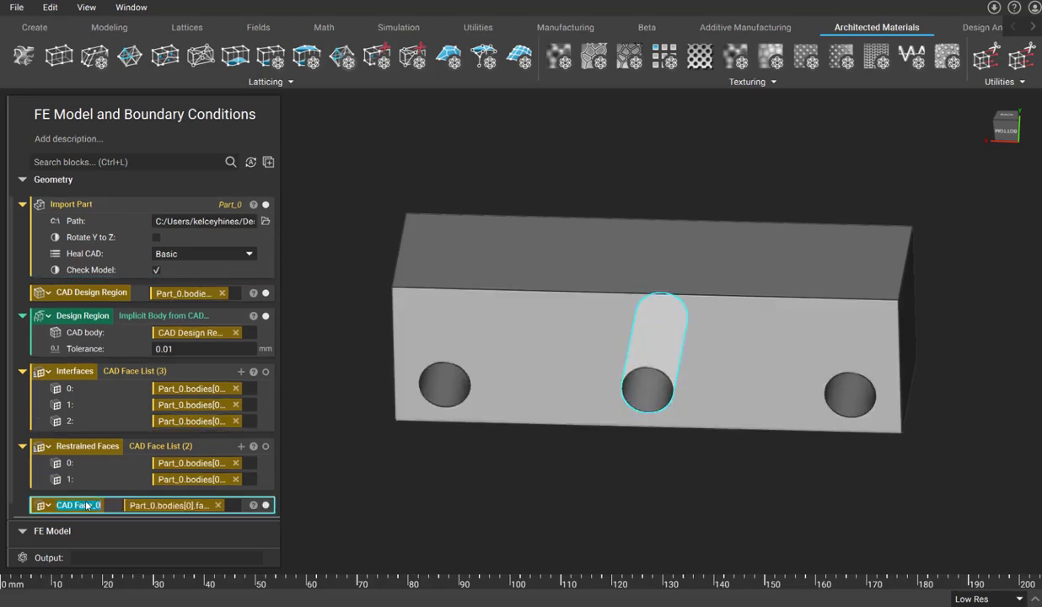
pyautogui.write('Loaded')
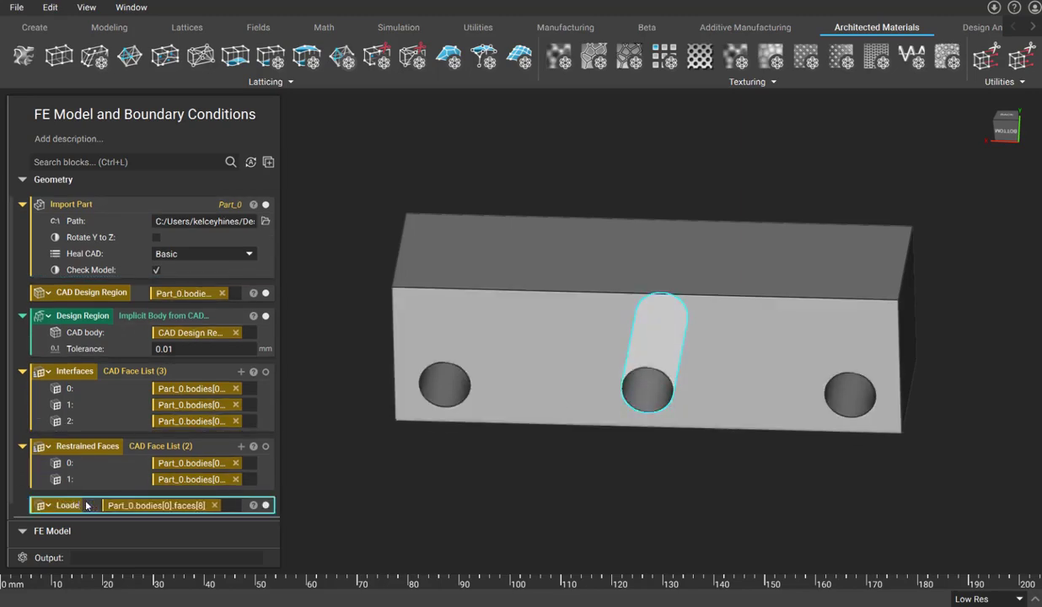
pyautogui.write(' Face')
pyautogui.press('Return')
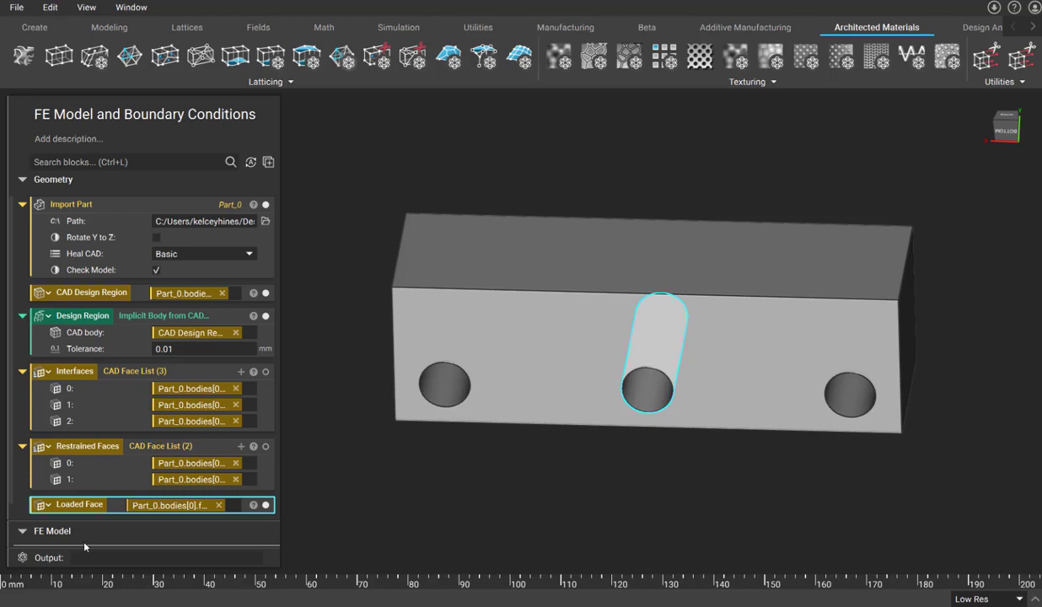
# Step: Add a Mesh from CAD Body block to the FE Model section with CAD Design Region as its CAD body
pyautogui.click(163, 160)
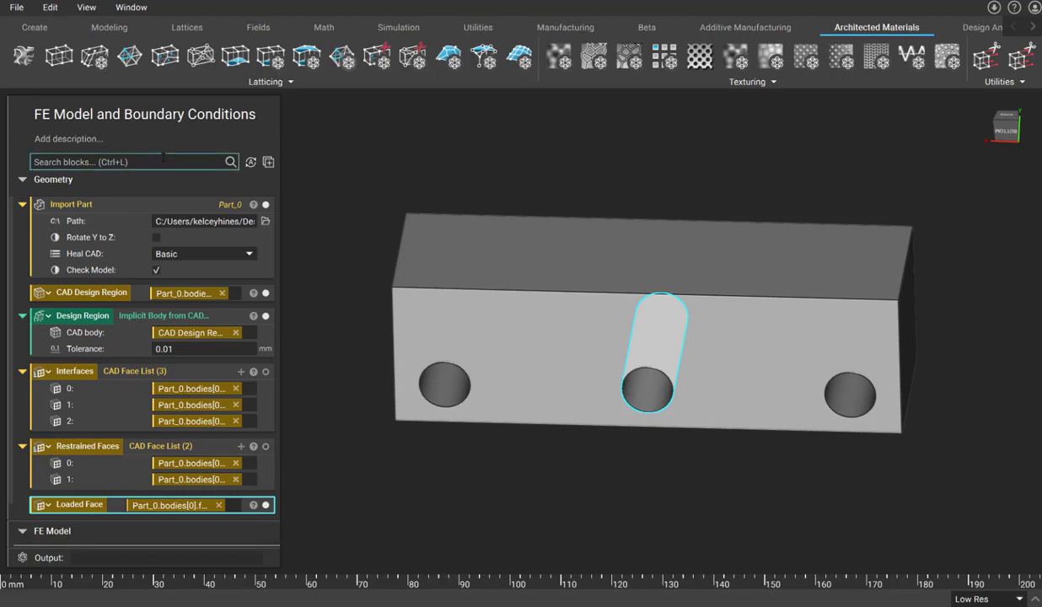
pyautogui.write('mesh')
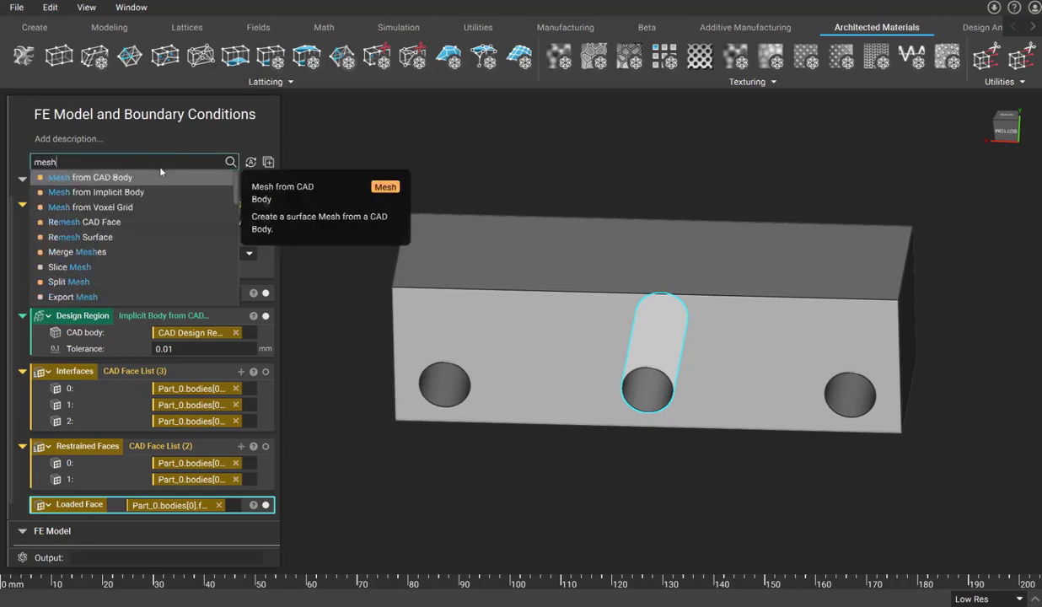
pyautogui.click(157, 175)
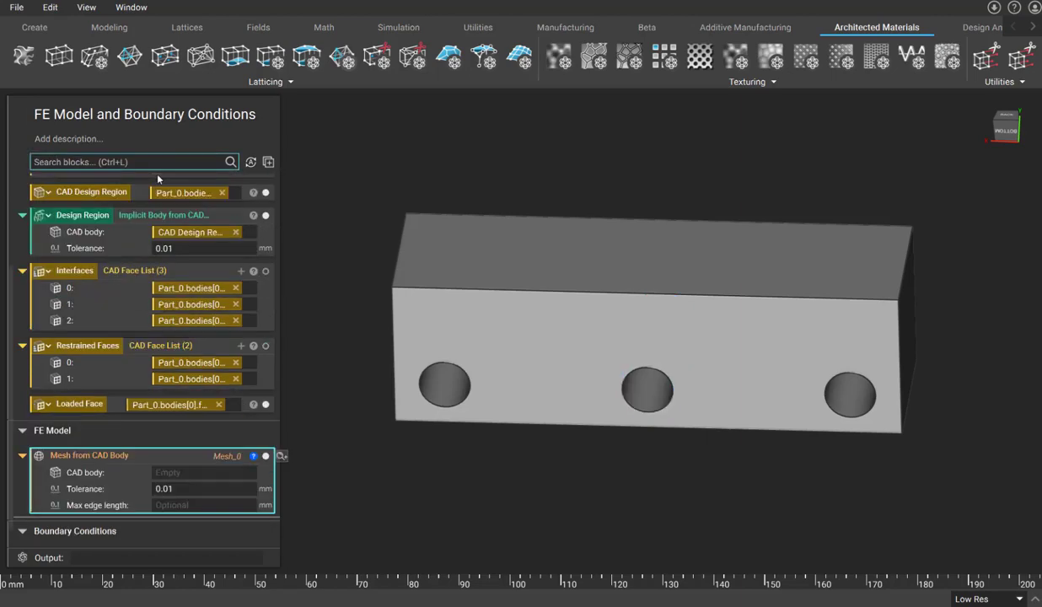
pyautogui.click(189, 473)
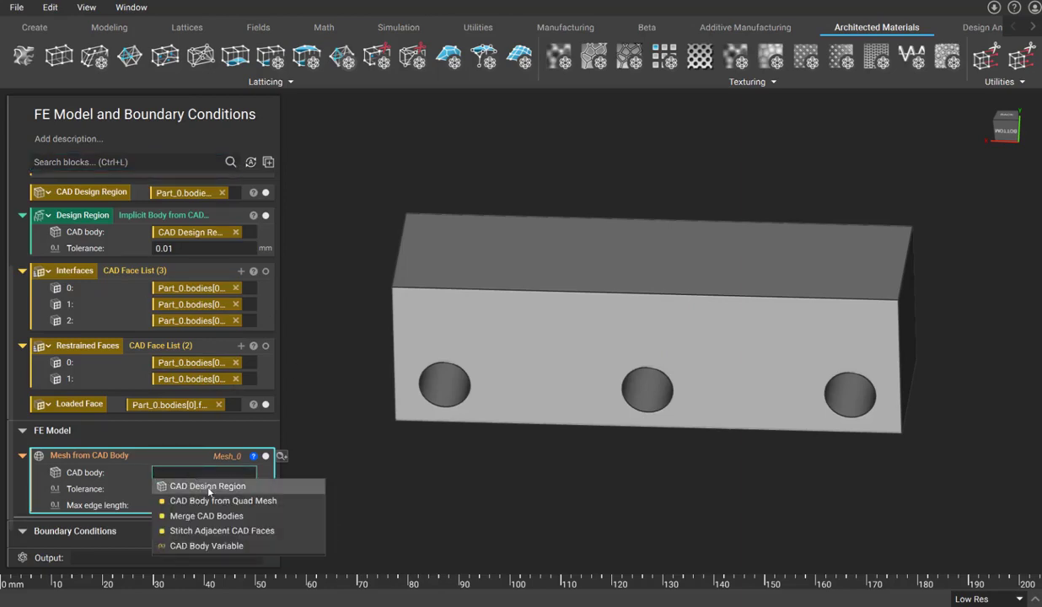
pyautogui.click(208, 488)
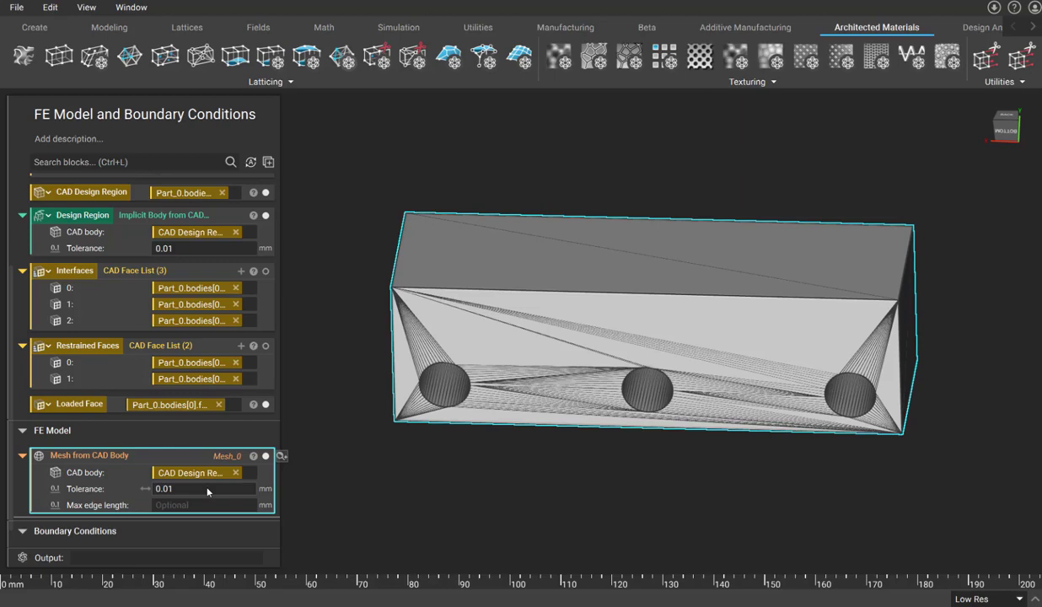
# Step: Add a Remesh Surface block and nest the Mesh from CAD Body block in it as the surface
pyautogui.click(171, 161)
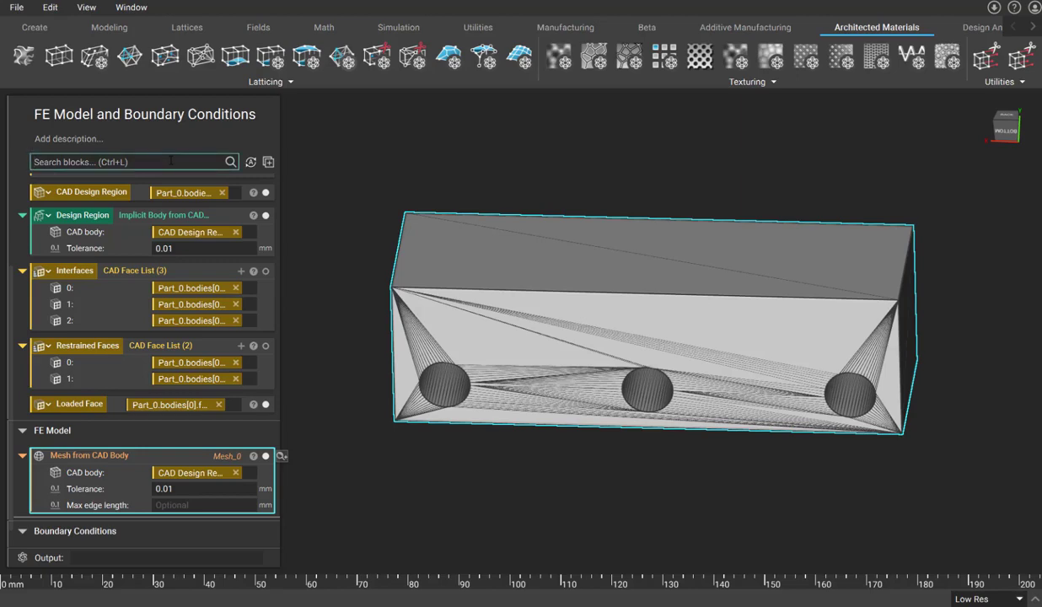
pyautogui.write('reme')
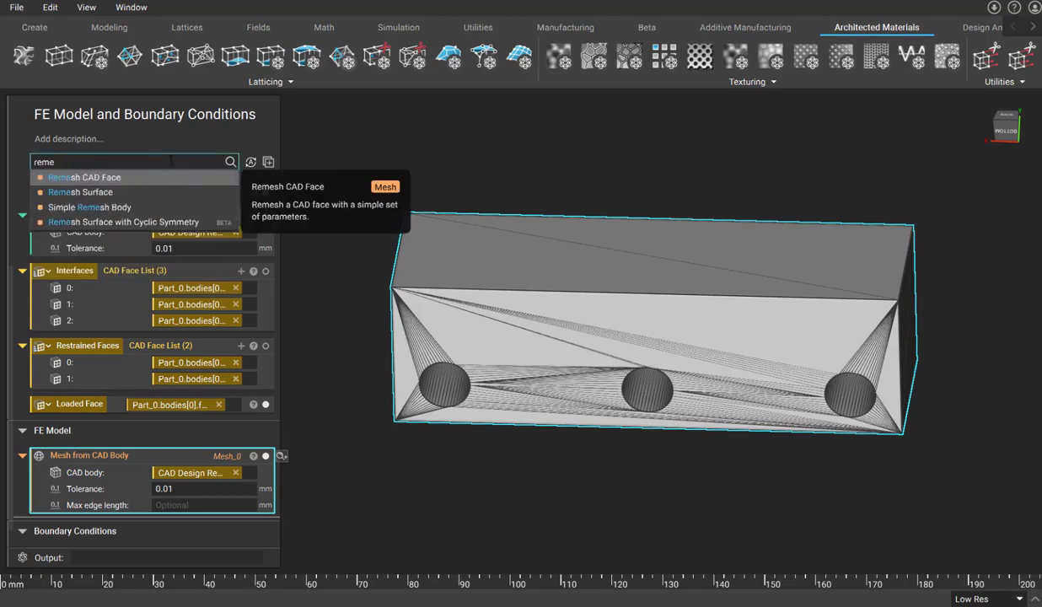
pyautogui.click(106, 190)
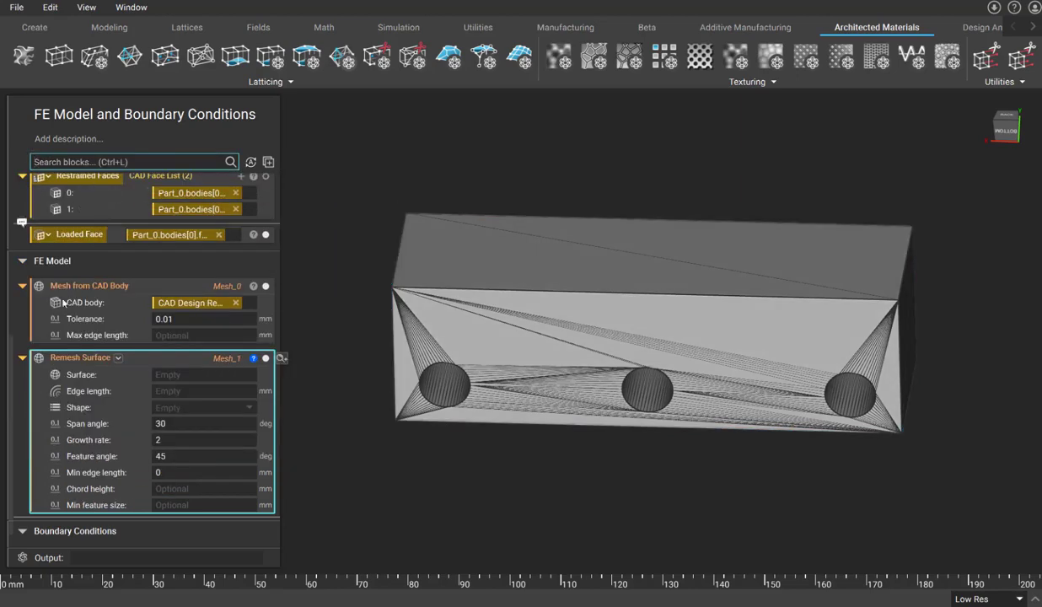
pyautogui.moveTo(76, 286); pyautogui.dragTo(173, 381)
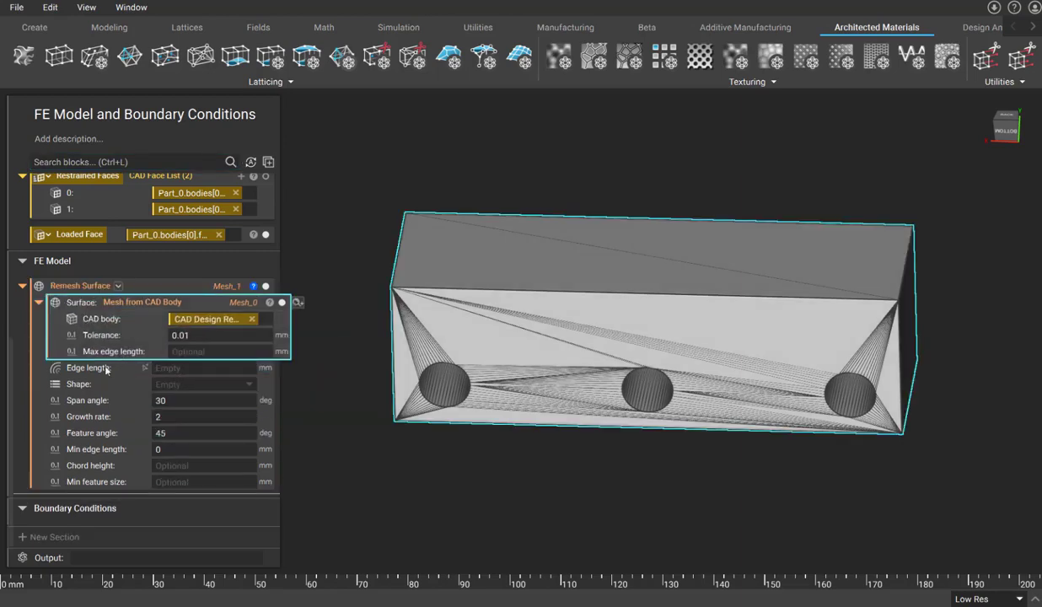
# Step: Make the Remesh Surface edge length a variable with a value of 2 mm and set the remesh shape to Triangle
pyautogui.click(106, 368)
pyautogui.rightClick(107, 369)
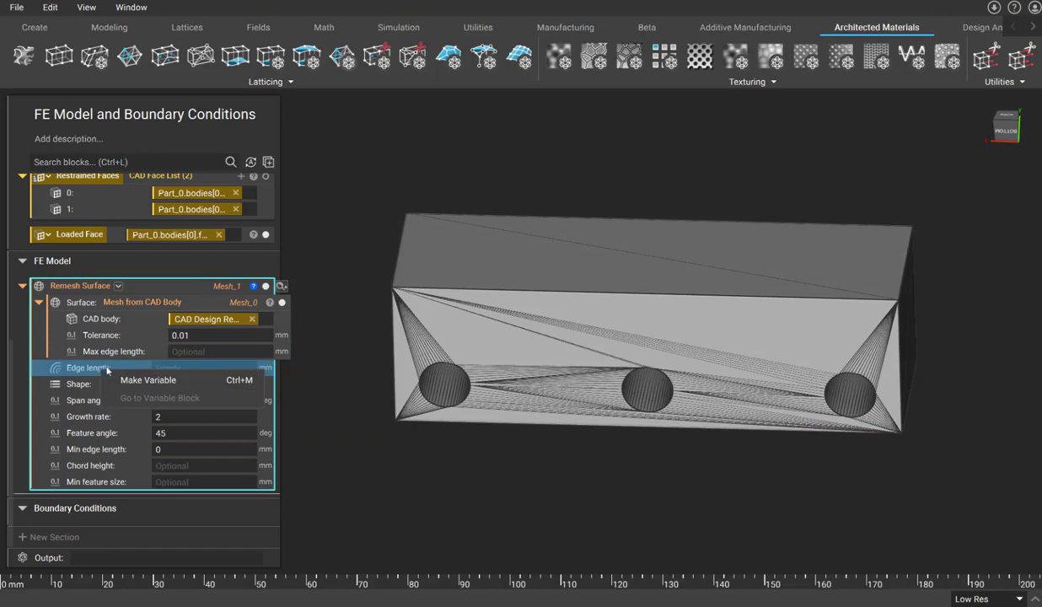
pyautogui.click(135, 380)
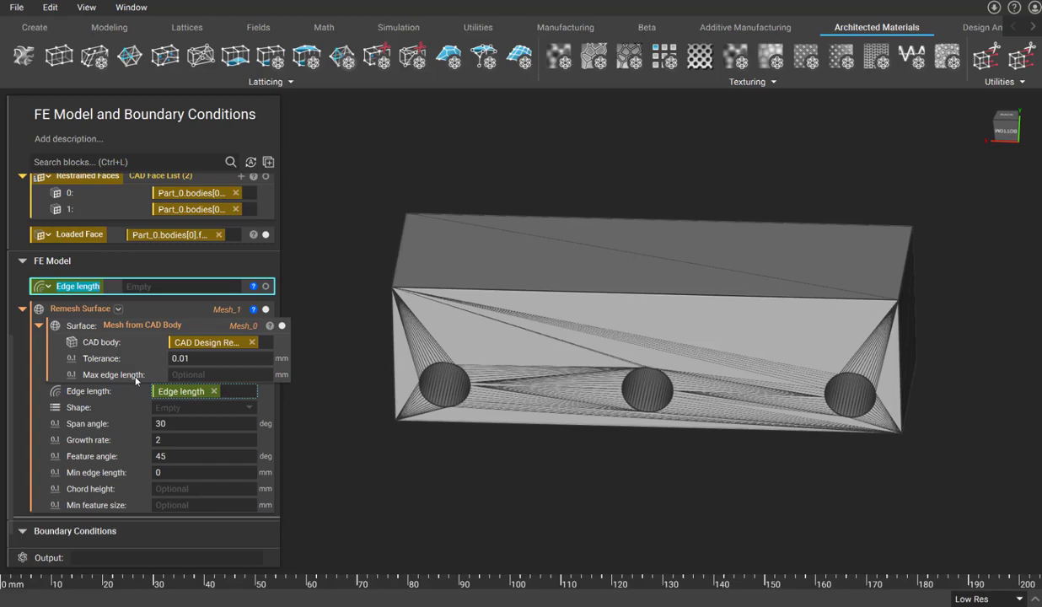
pyautogui.click(157, 286)
pyautogui.write('2mm')
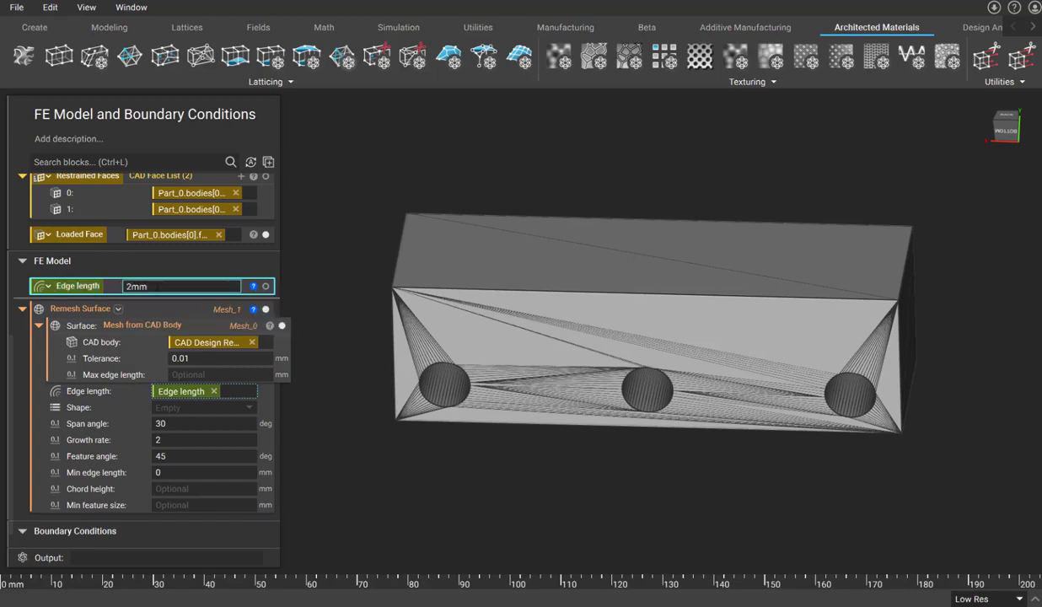
pyautogui.click(208, 408)
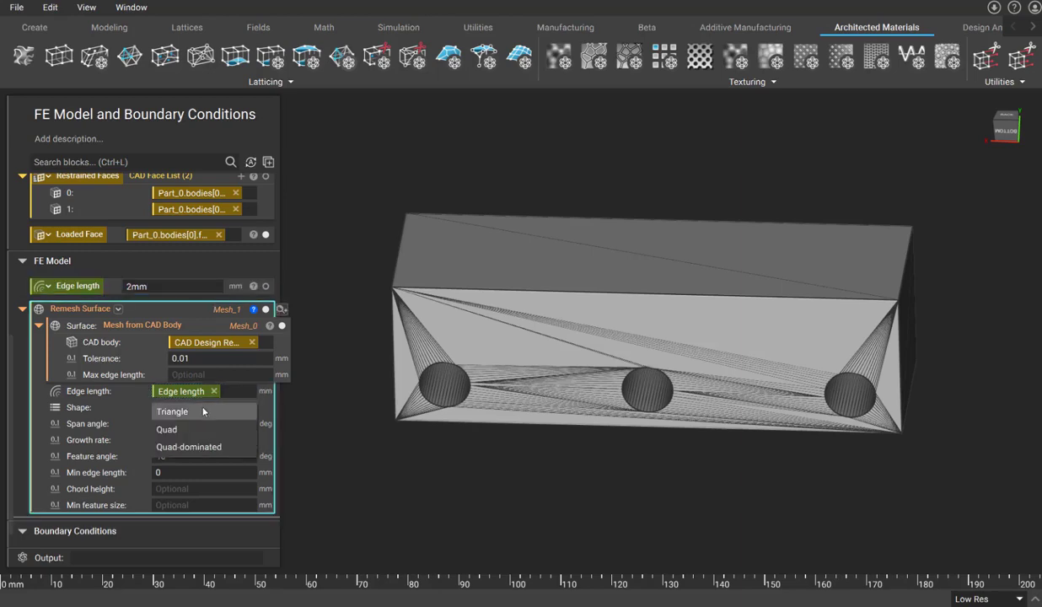
pyautogui.click(198, 413)
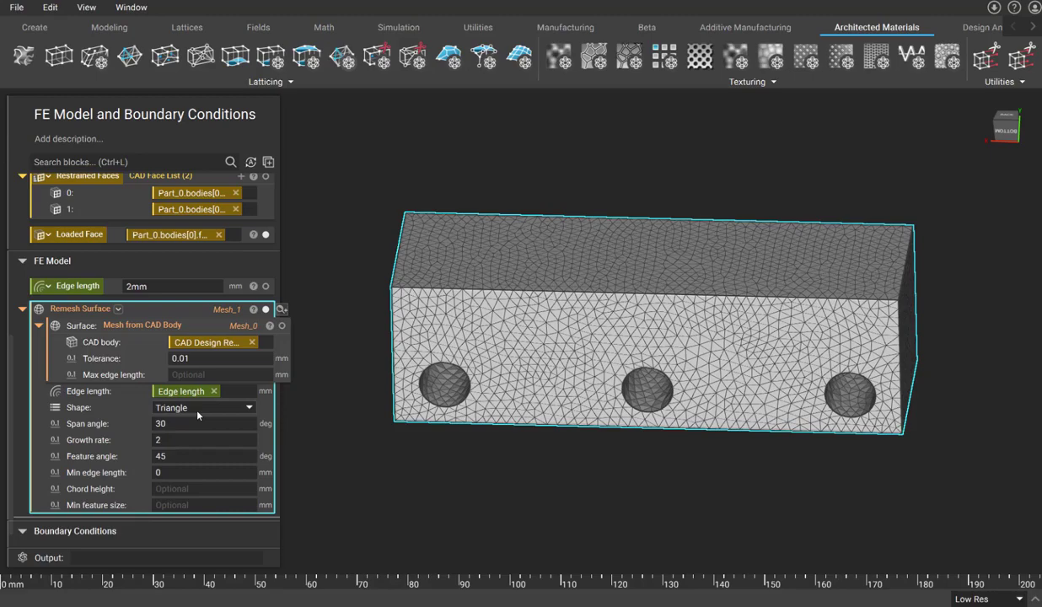
# Step: Section the remeshed block with the plane normal flipped and the cutting plane moved into the part to inspect its interior
pyautogui.press('x')
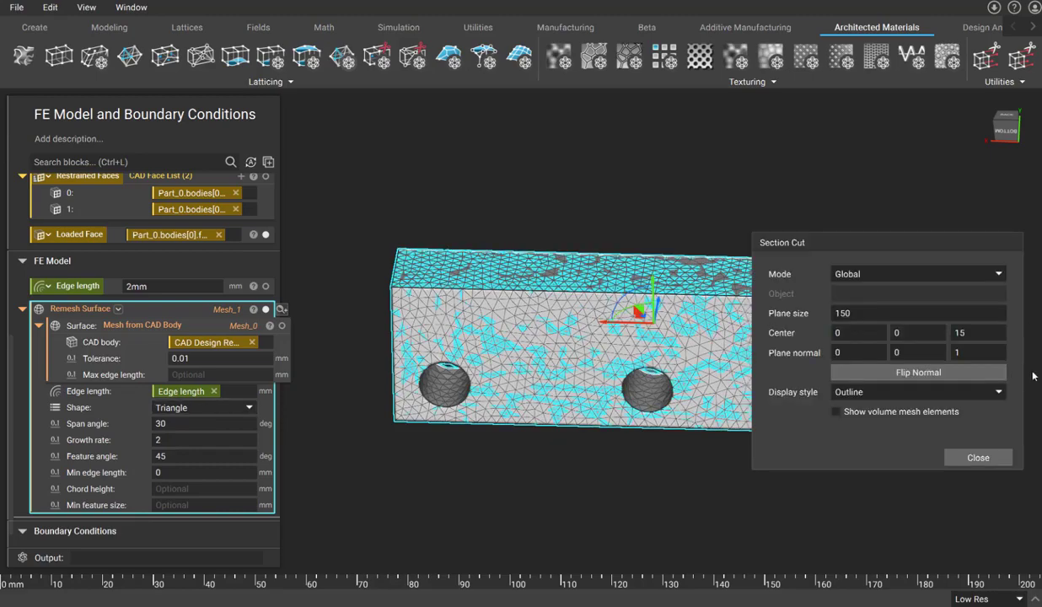
pyautogui.click(980, 374)
pyautogui.moveTo(648, 346)
pyautogui.mouseDown()
pyautogui.moveTo(643, 373)
pyautogui.moveTo(659, 331)
pyautogui.moveTo(647, 364)
pyautogui.mouseUp()
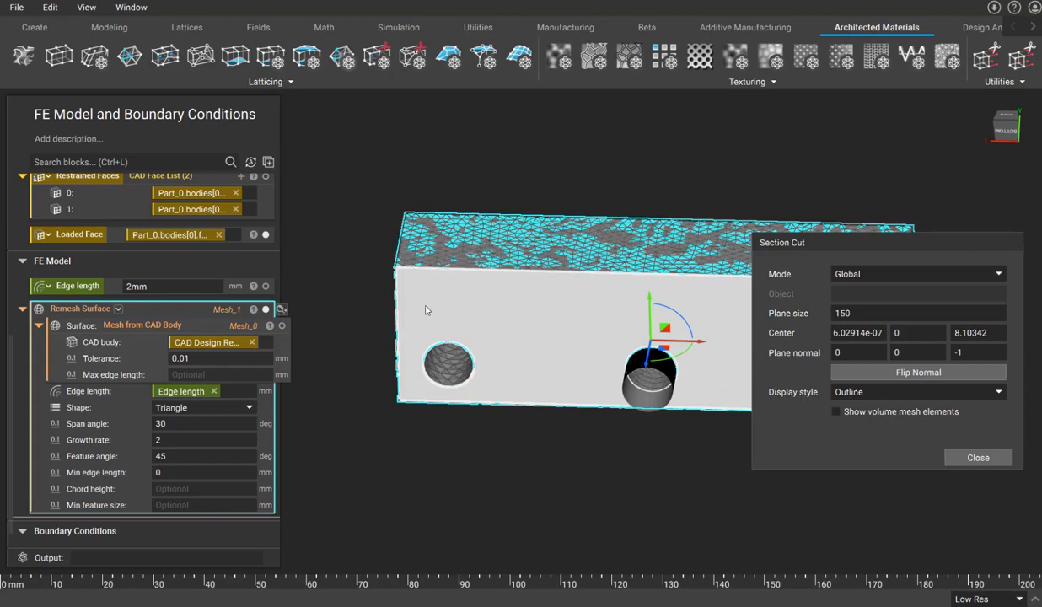
# Step: Add a Volume Mesh block with the Remesh Surface block as its domain and the Edge length variable as its edge length
pyautogui.click(132, 161)
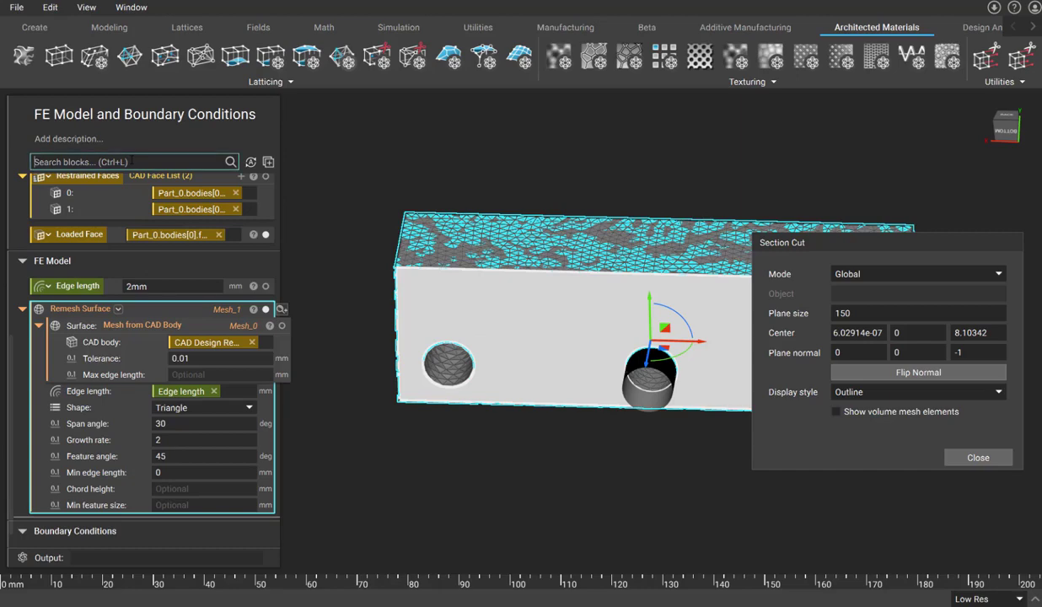
pyautogui.write('vol')
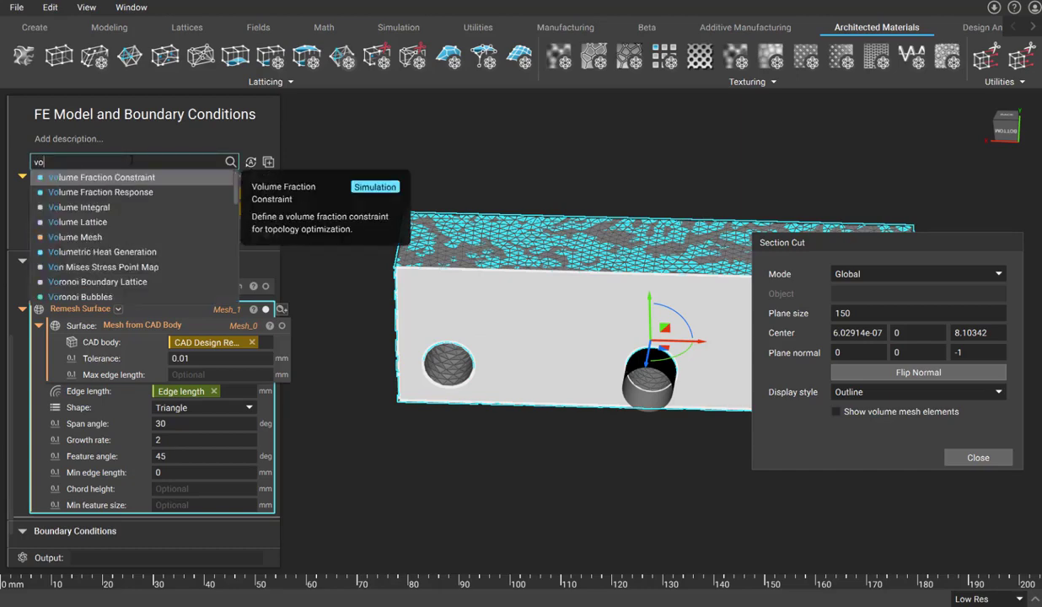
pyautogui.click(84, 239)
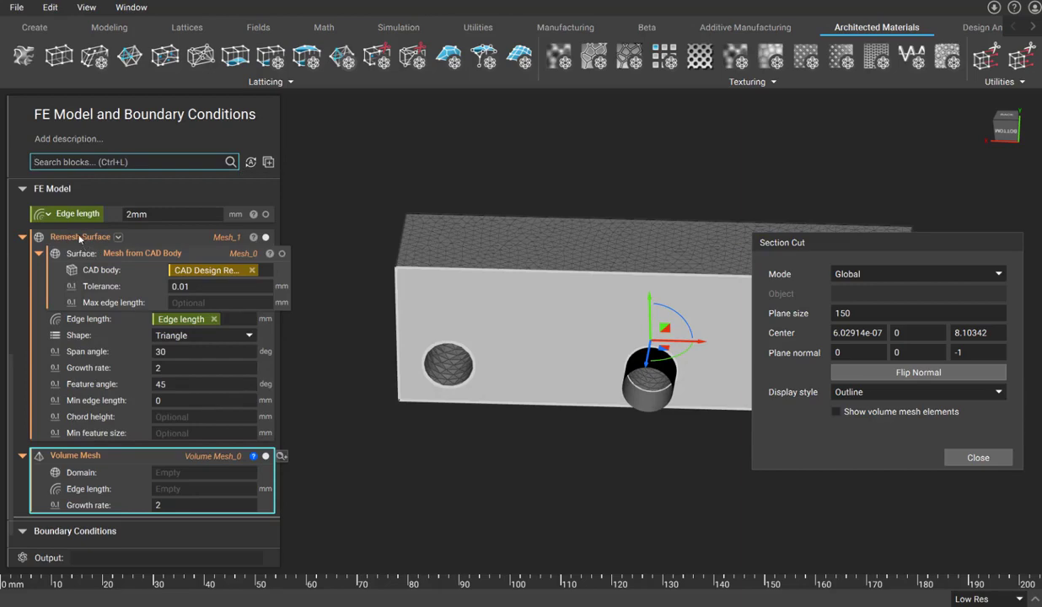
pyautogui.click(78, 238)
pyautogui.moveTo(77, 238); pyautogui.dragTo(221, 477)
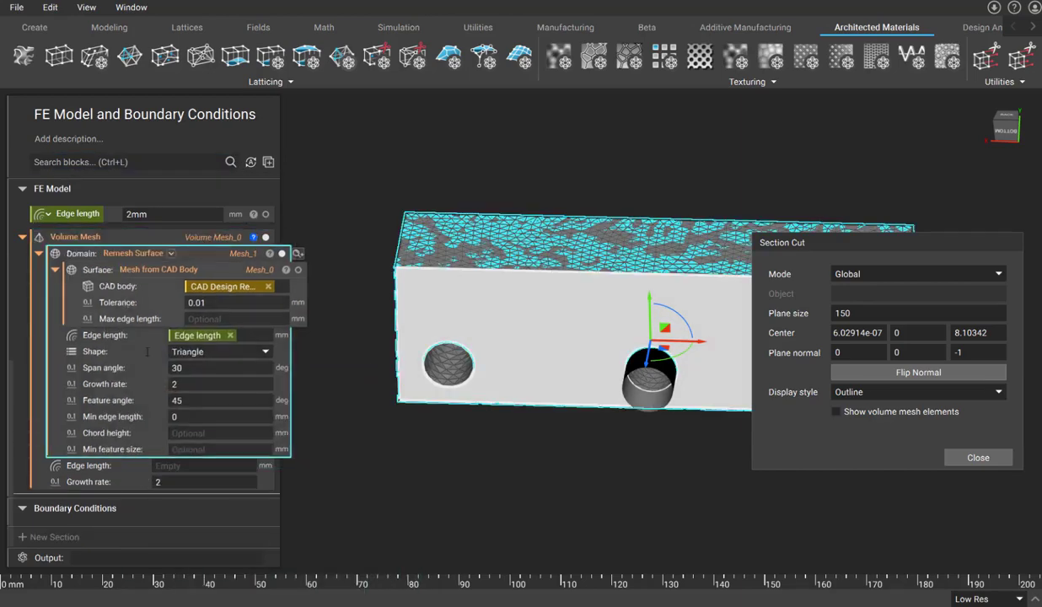
pyautogui.moveTo(70, 213); pyautogui.dragTo(175, 468)
# Step: Inspect the volume mesh's interior elements by moving the section plane along the part's depth, and end the section cut
pyautogui.moveTo(886, 248); pyautogui.dragTo(906, 431)
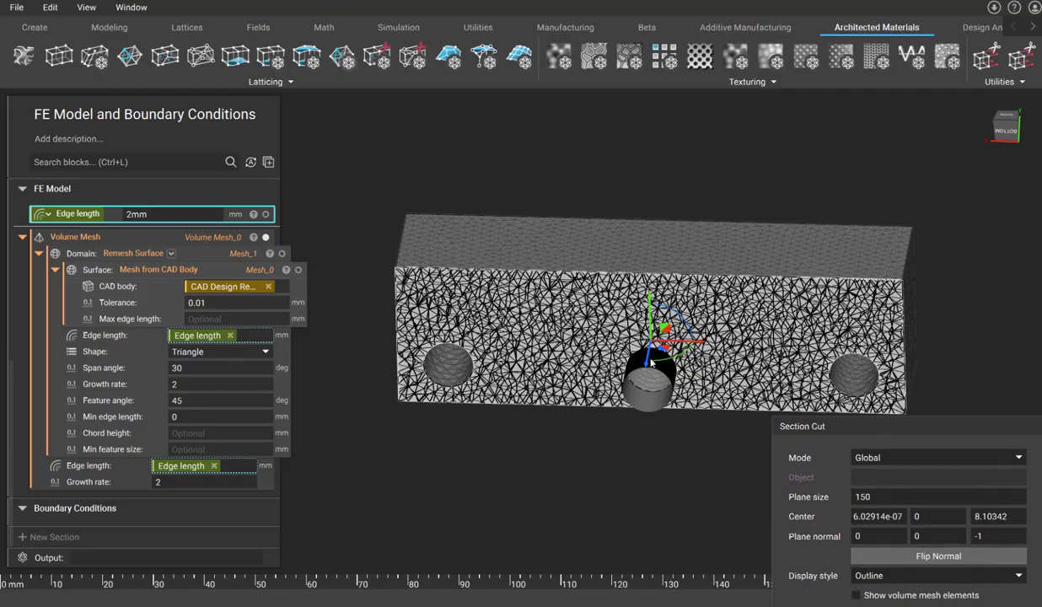
pyautogui.moveTo(648, 355); pyautogui.dragTo(671, 339)
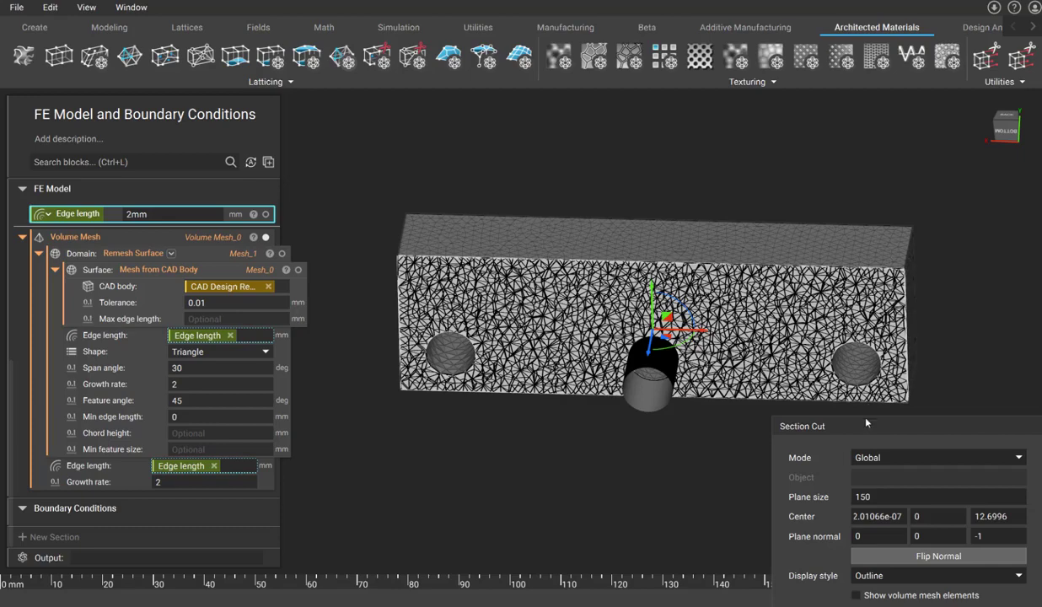
pyautogui.moveTo(866, 423); pyautogui.dragTo(791, 204)
pyautogui.click(925, 424)
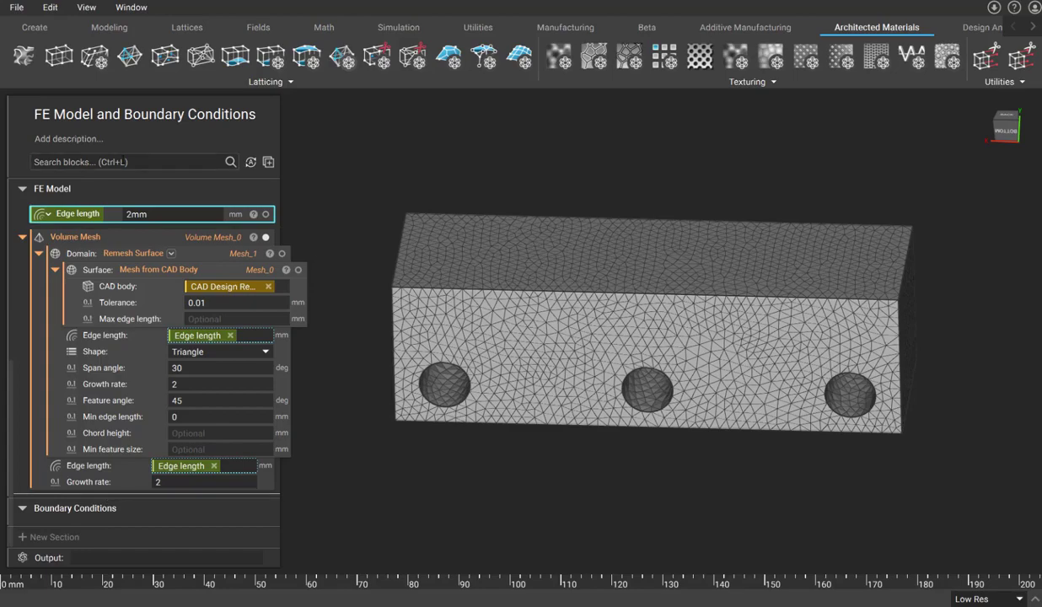
# Step: Add an FE Volume Mesh block with the Volume Mesh block as its discretization and Linear geometric order
pyautogui.click(123, 160)
pyautogui.write('fe vol')
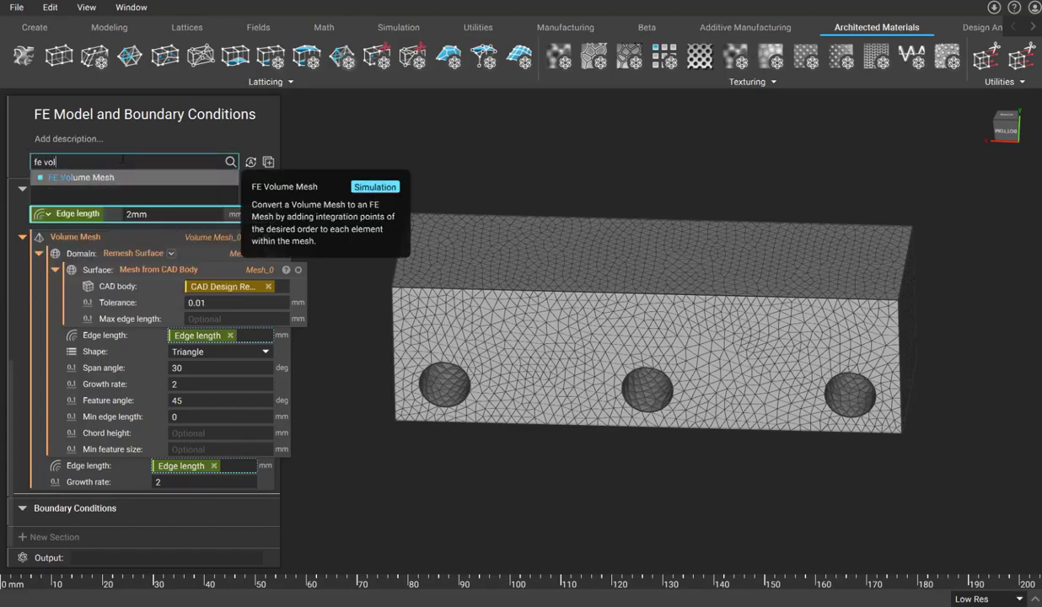
pyautogui.click(81, 178)
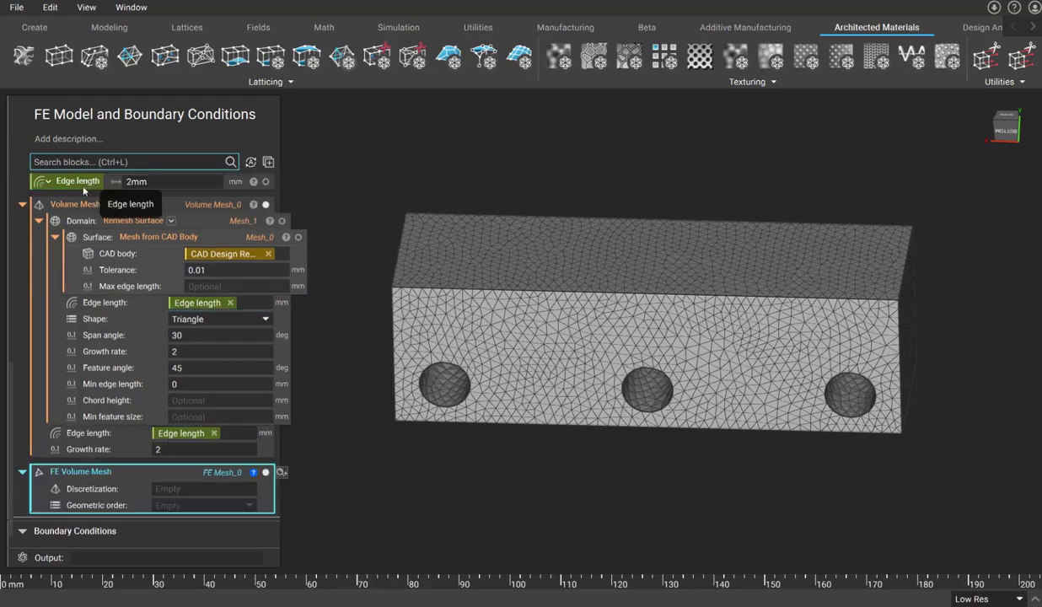
pyautogui.moveTo(73, 207); pyautogui.dragTo(188, 472)
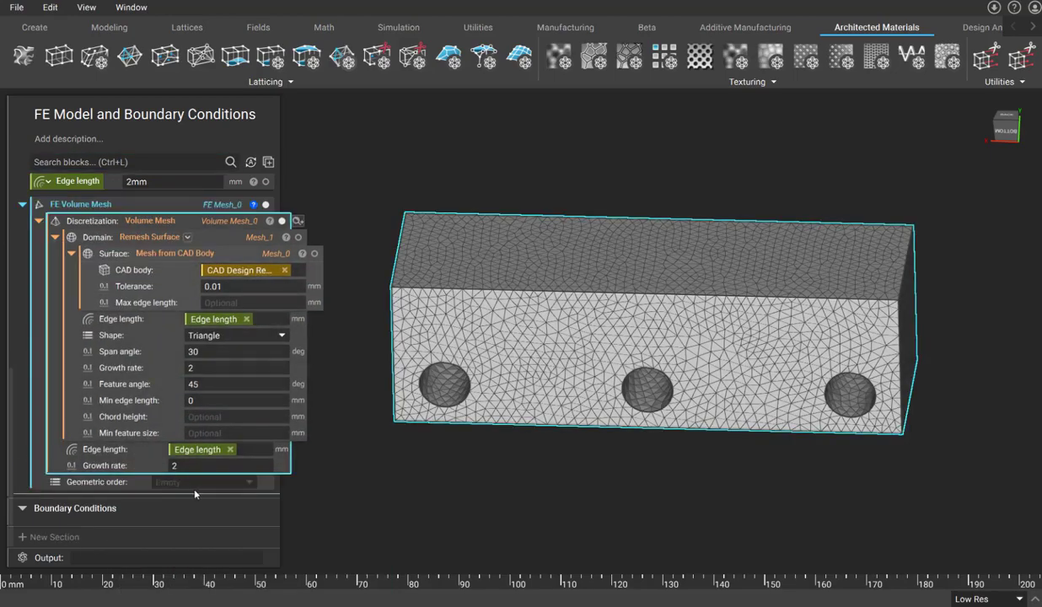
pyautogui.click(189, 477)
pyautogui.click(173, 486)
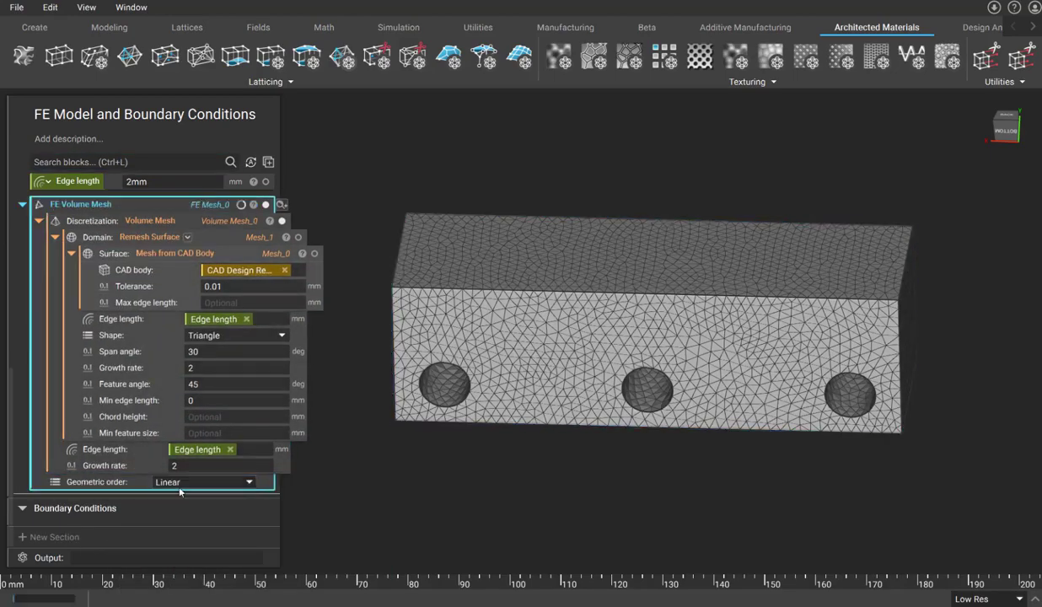
# Step: Make the FE Volume Mesh block a variable named FE Mesh
pyautogui.rightClick(123, 206)
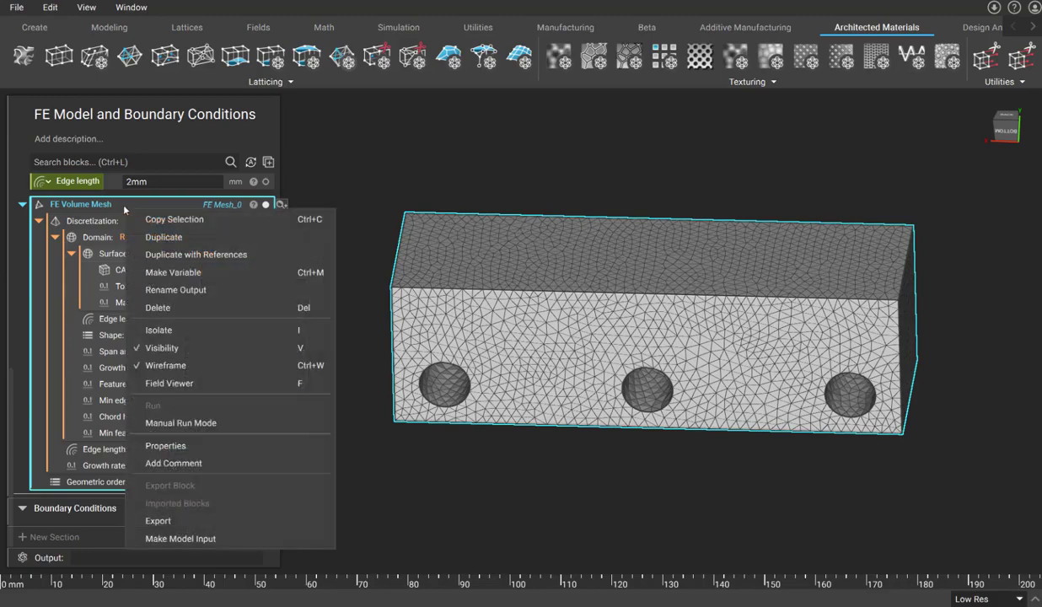
pyautogui.click(173, 272)
pyautogui.write('FE_Mesh')
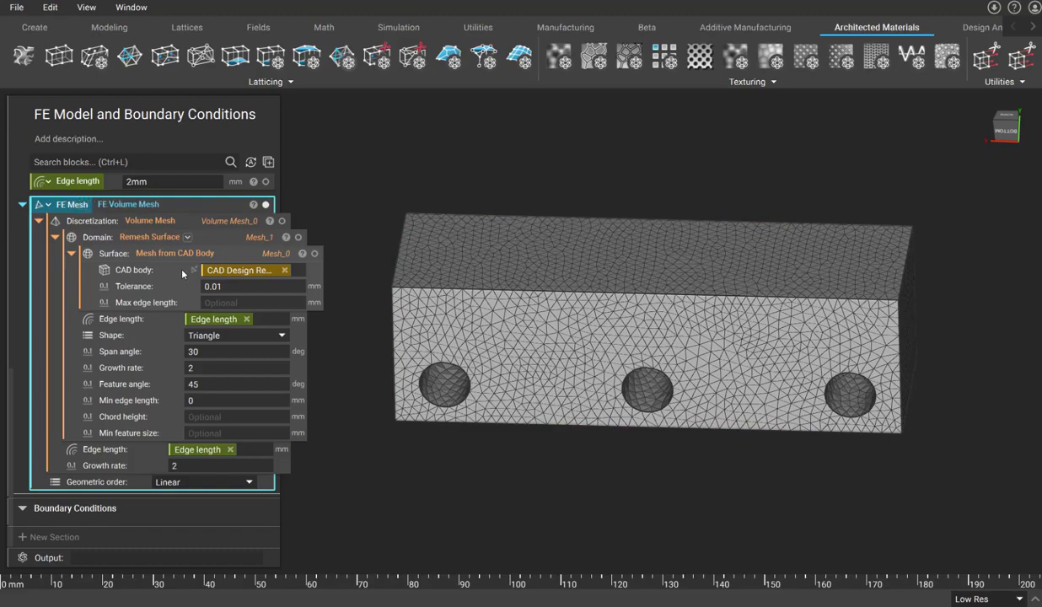
pyautogui.press('Return')
# Step: Add an FE Model block containing an FE Component that uses the FE Mesh variable as its mesh
pyautogui.click(114, 162)
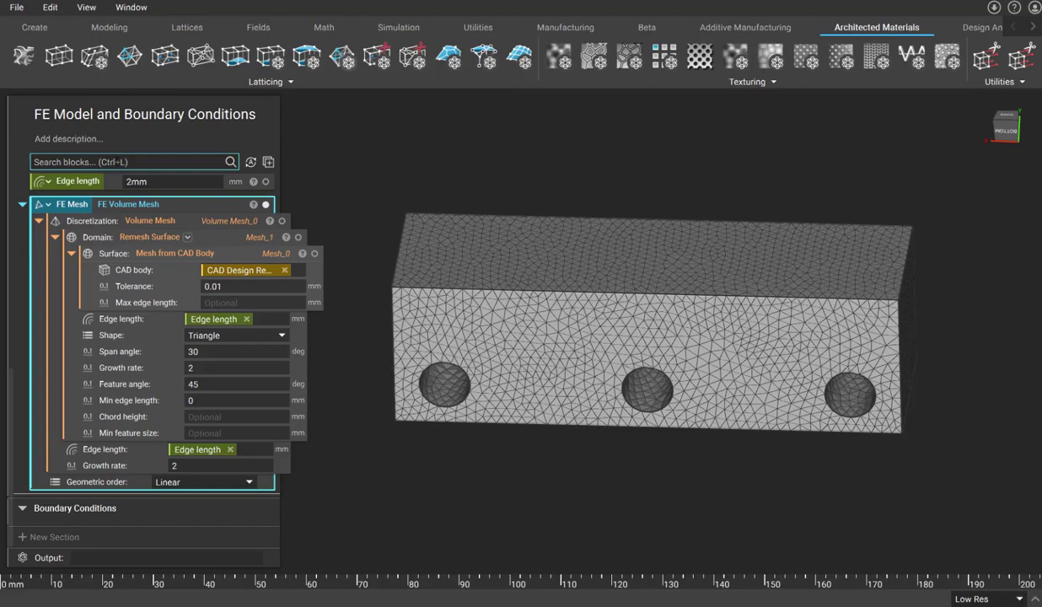
pyautogui.write('FE')
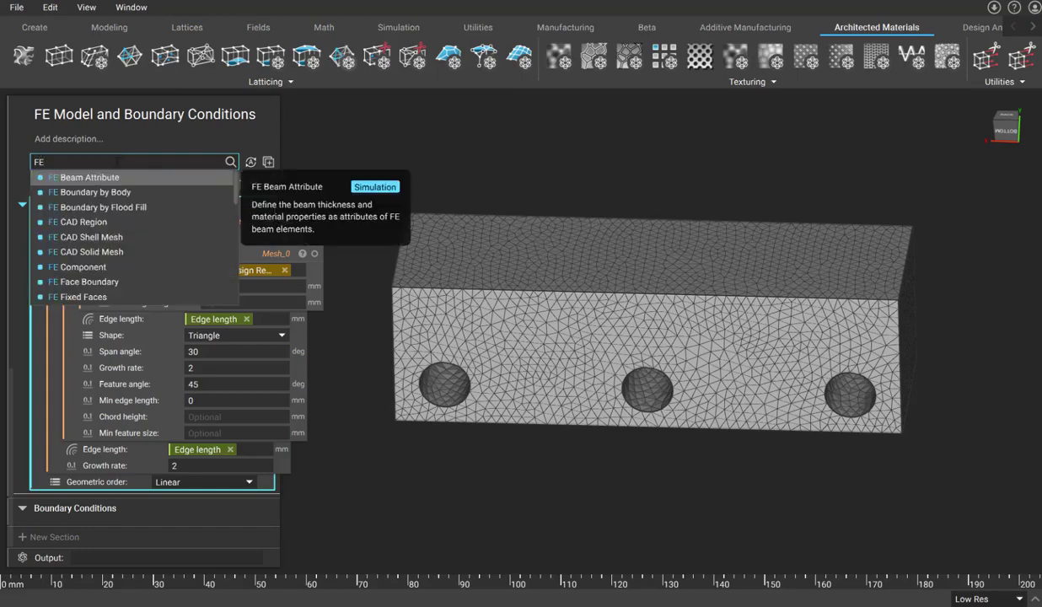
pyautogui.write(' m')
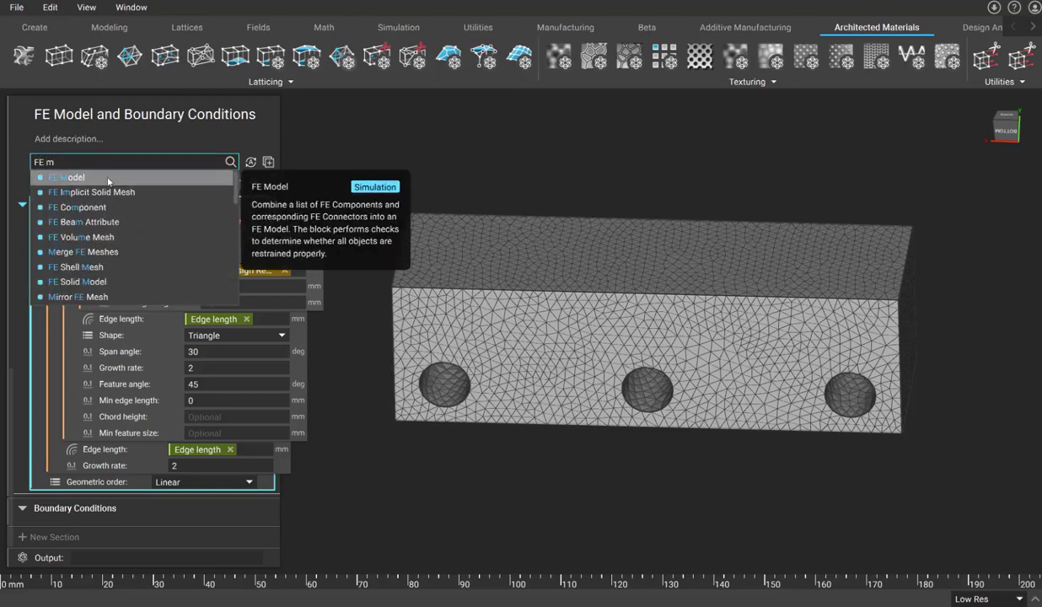
pyautogui.click(109, 179)
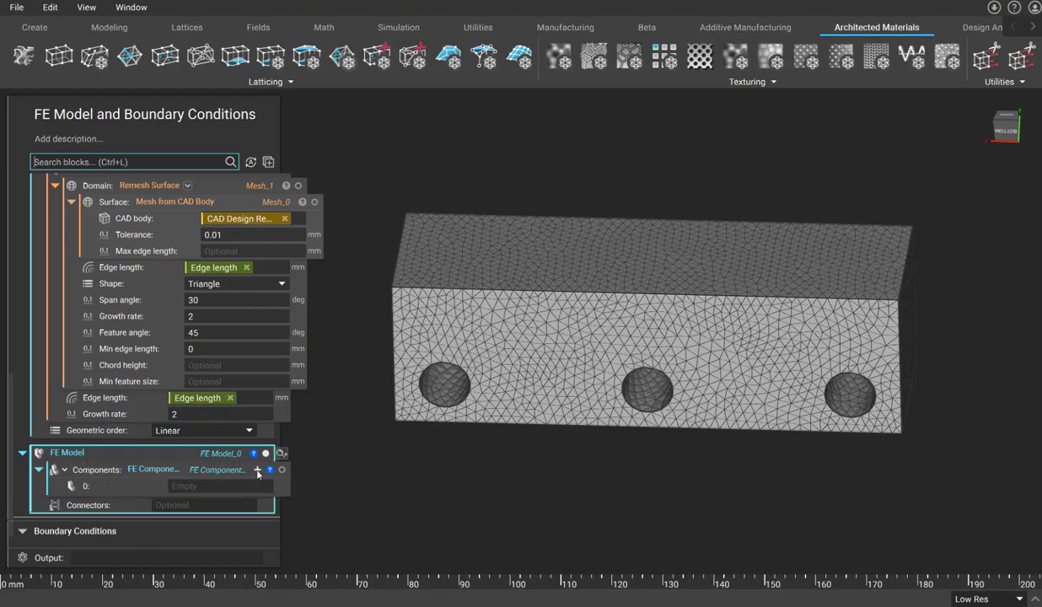
pyautogui.click(216, 487)
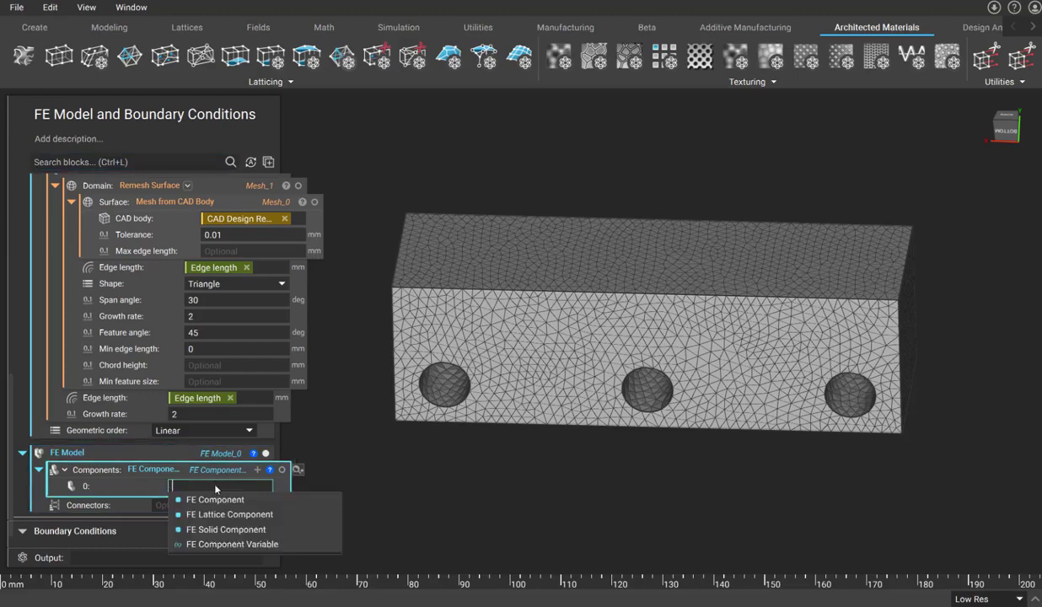
pyautogui.click(218, 501)
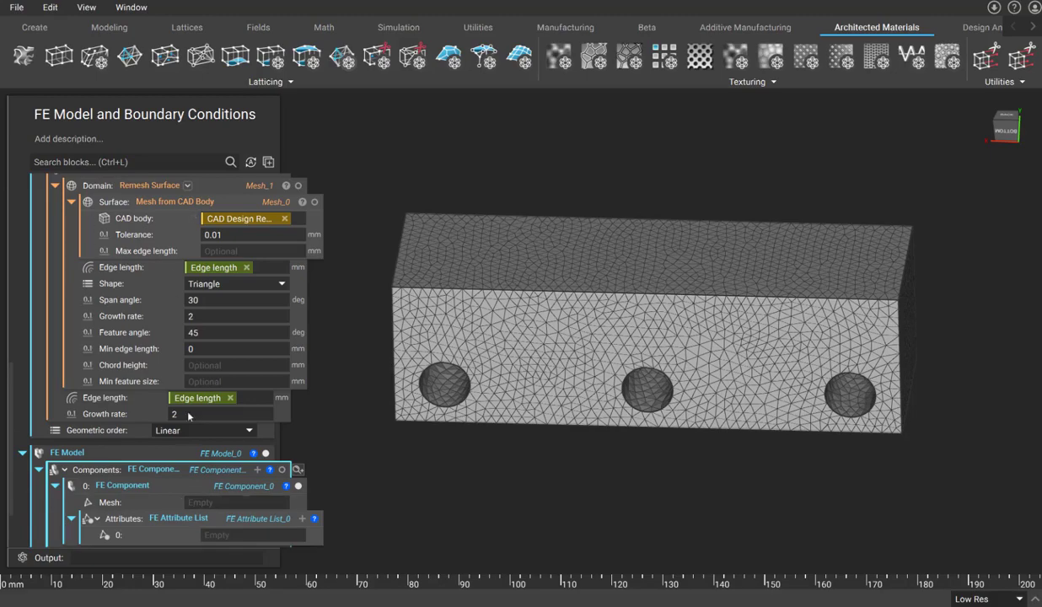
pyautogui.scroll(1, 168, 379)
pyautogui.moveTo(76, 193); pyautogui.dragTo(248, 438)
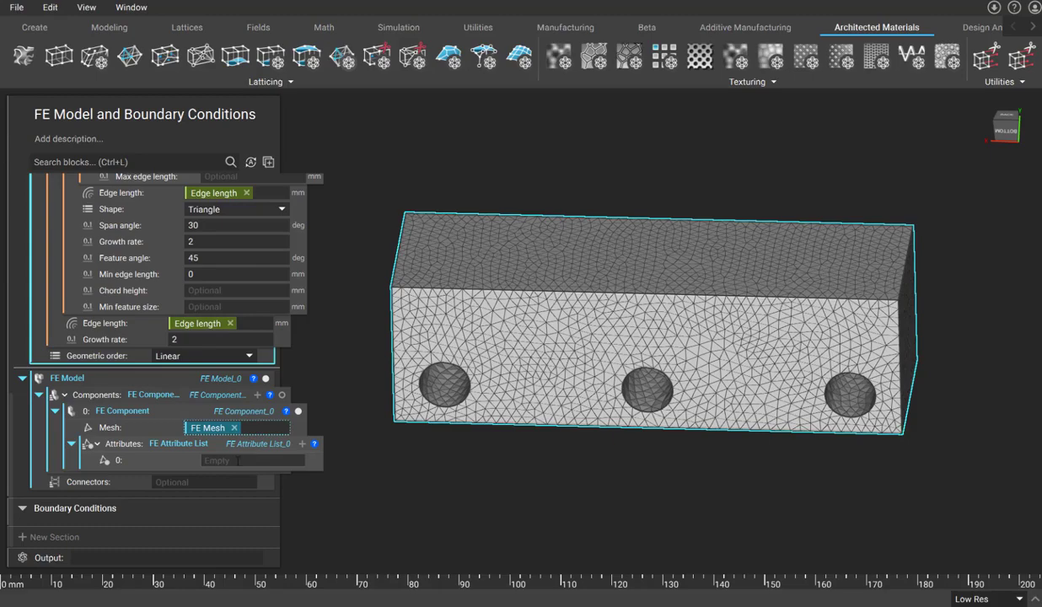
# Step: Give the FE Component an FE Solid Attribute with Al 6061-T6 as the material
pyautogui.click(237, 461)
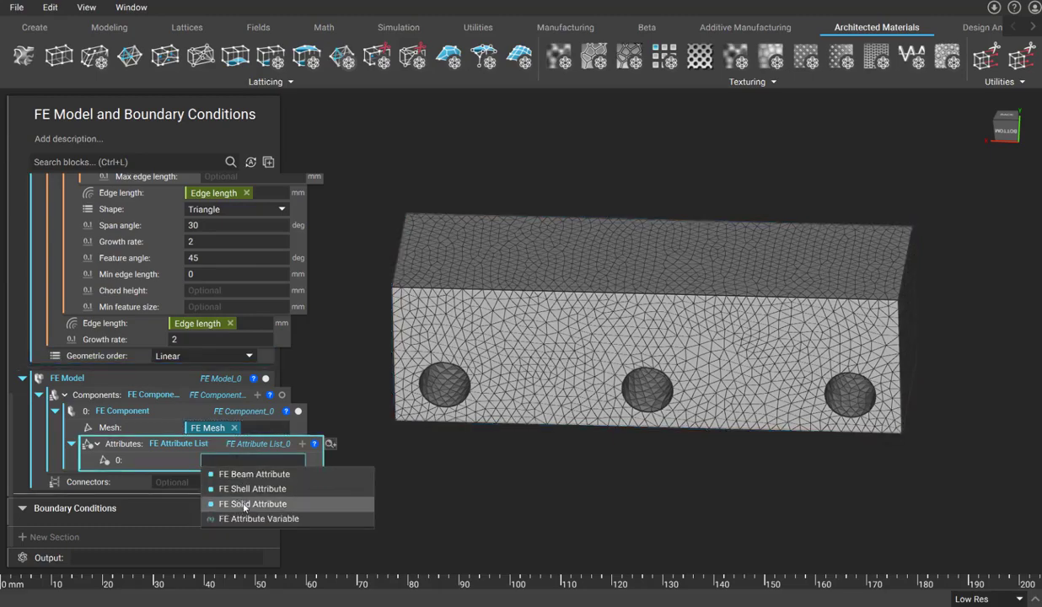
pyautogui.click(244, 505)
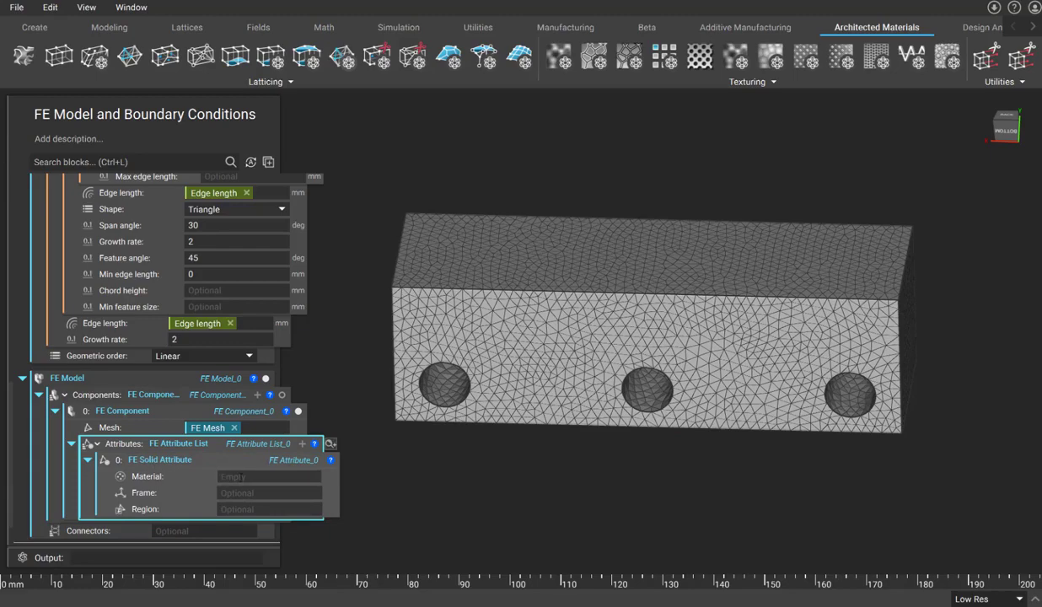
pyautogui.click(241, 479)
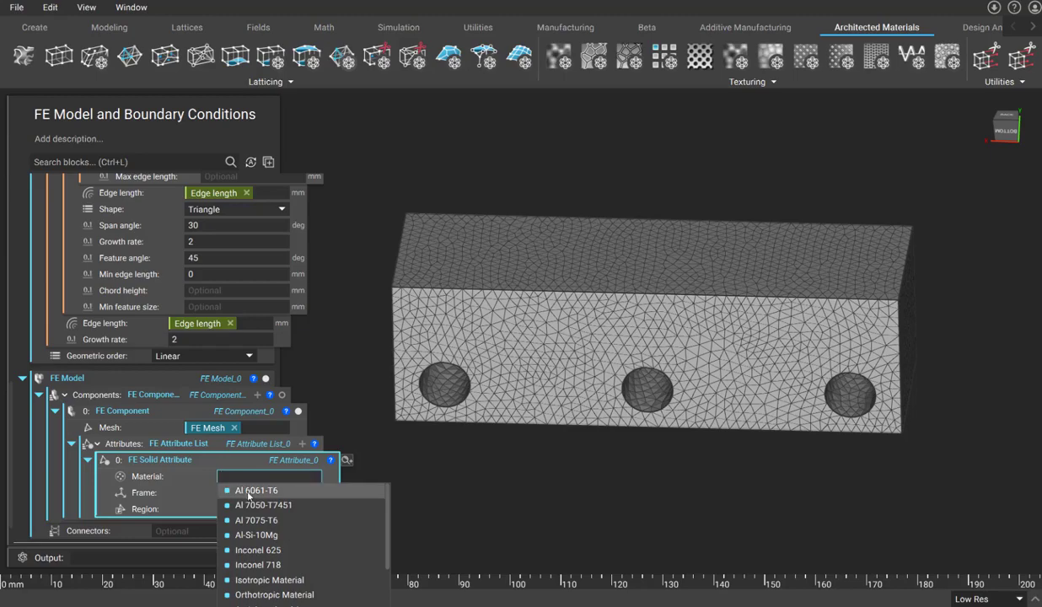
pyautogui.click(253, 491)
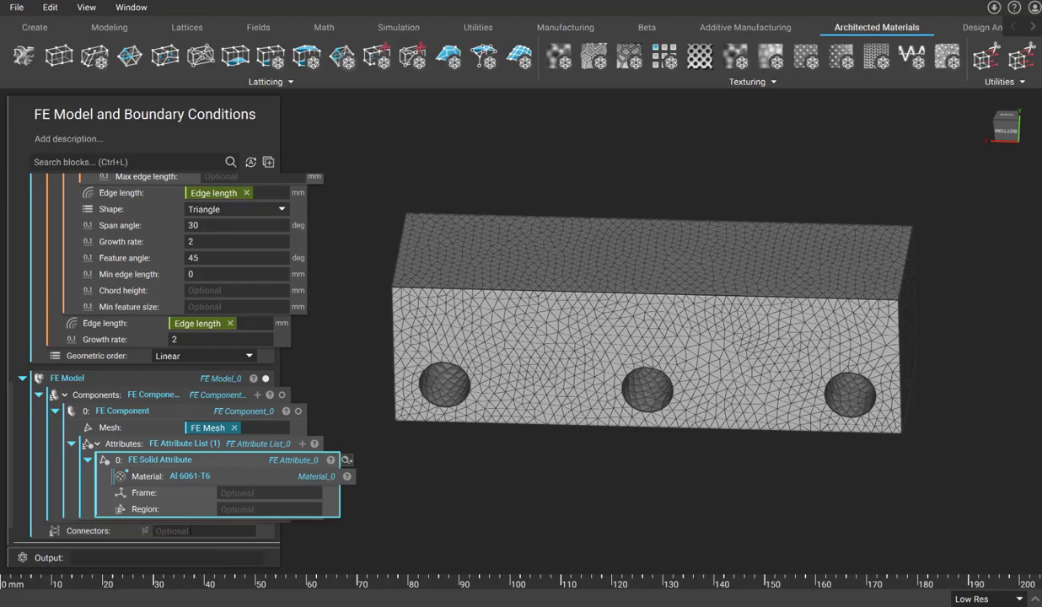
# Step: Make the FE Model block a variable named FE Model
pyautogui.click(86, 380)
pyautogui.rightClick(86, 374)
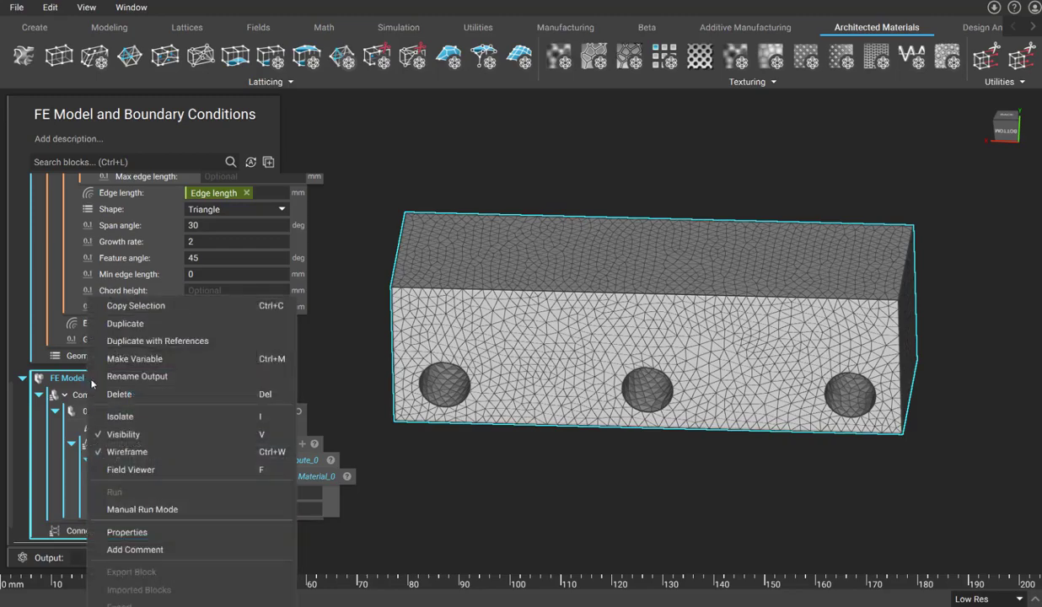
pyautogui.click(161, 350)
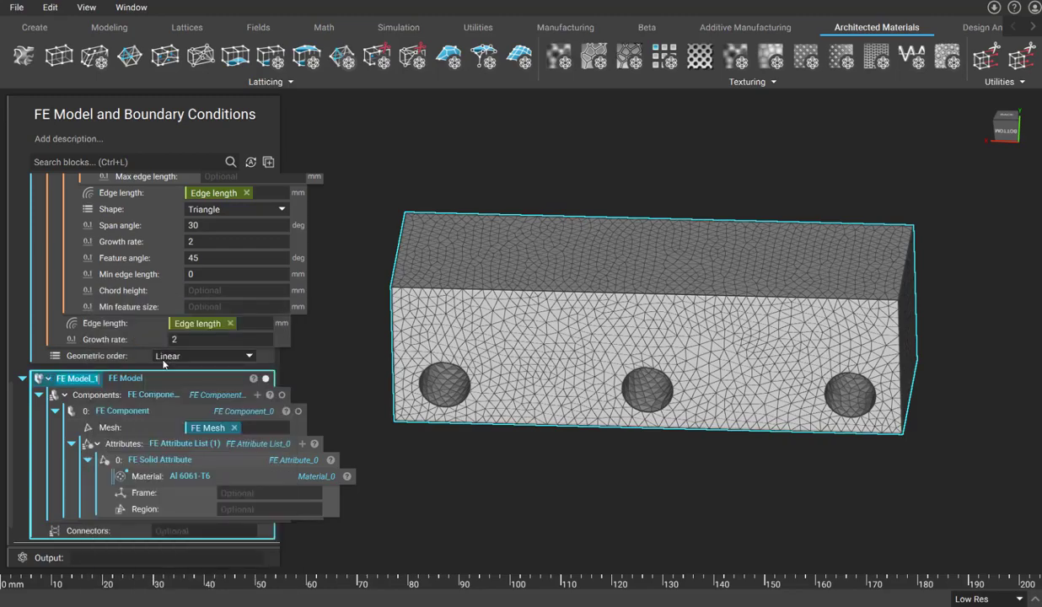
pyautogui.write('FE Model')
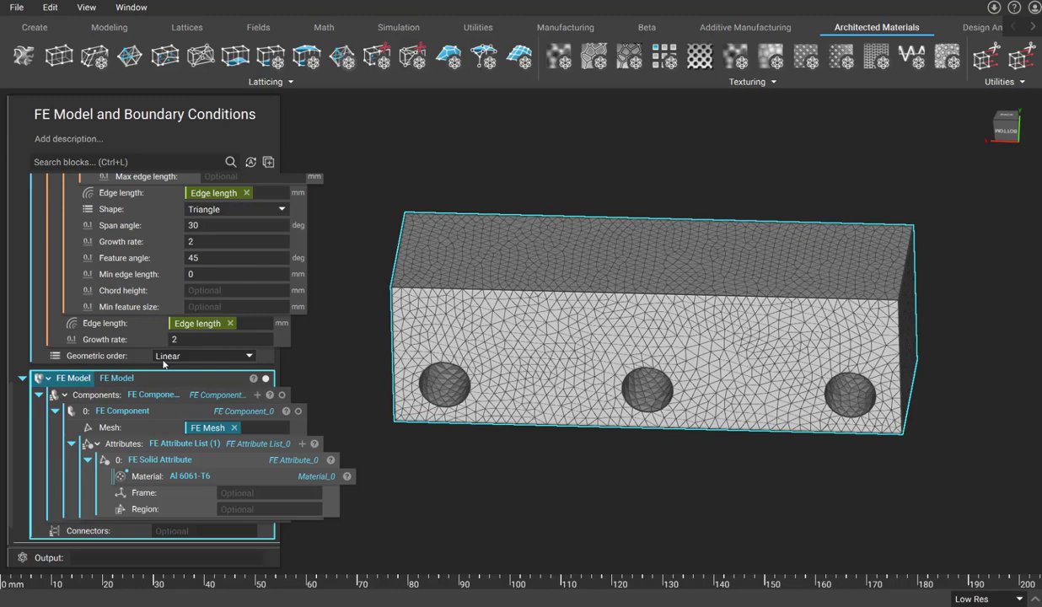
# Step: Collapse the FE Model, FE Mesh, Restrained Faces, Interfaces, Design Region and Import Part blocks
pyautogui.click(22, 376)
pyautogui.click(22, 262)
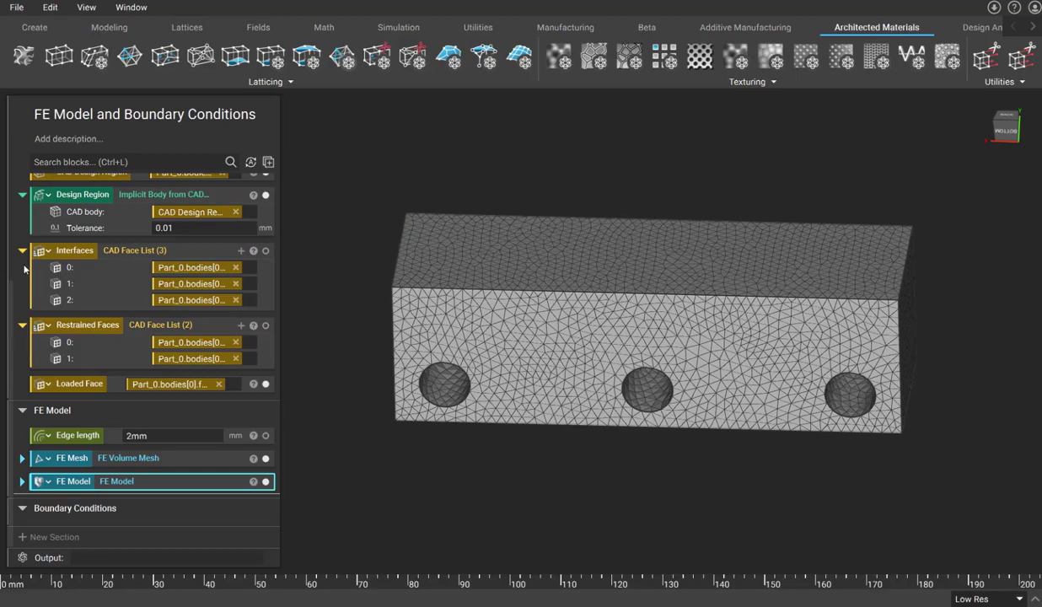
pyautogui.click(23, 327)
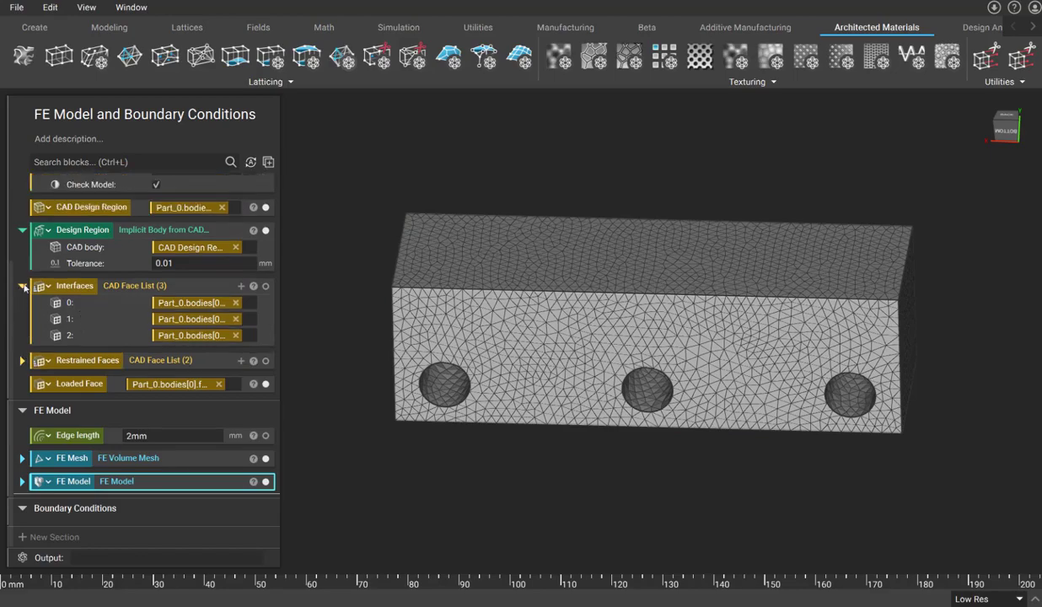
pyautogui.click(22, 288)
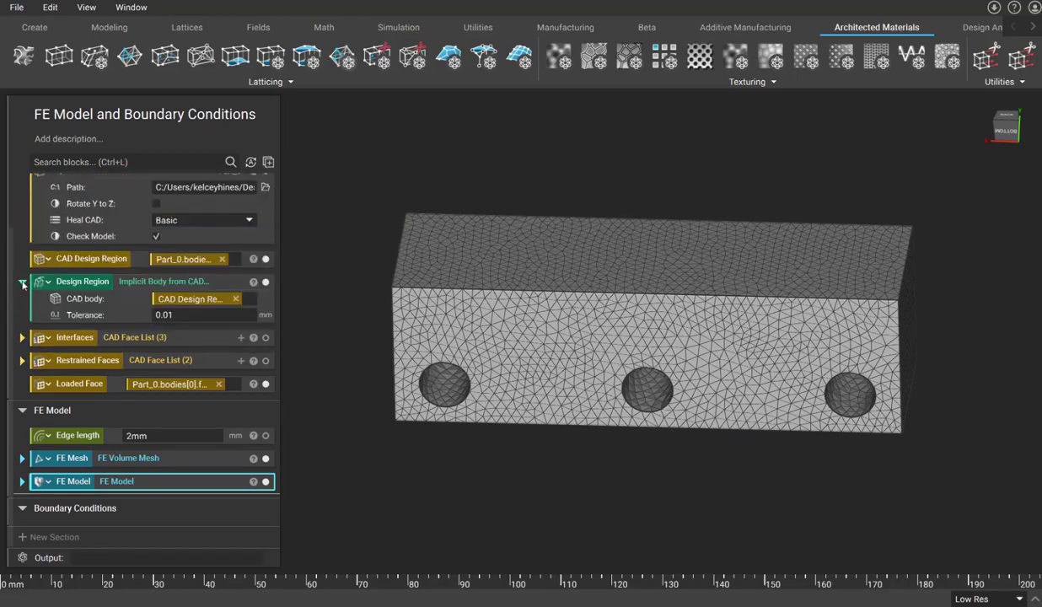
pyautogui.click(22, 282)
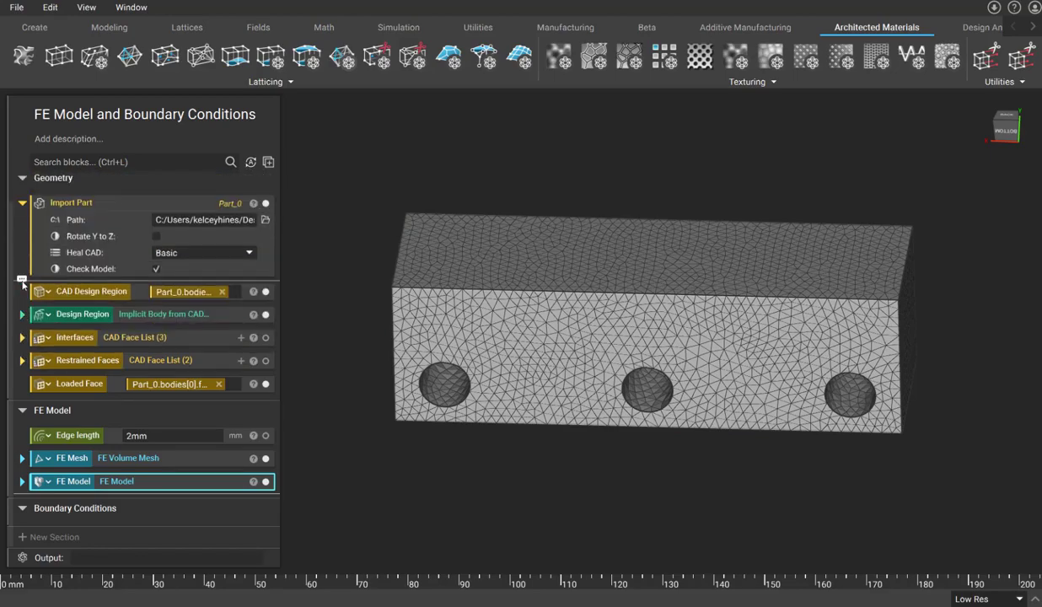
pyautogui.click(22, 203)
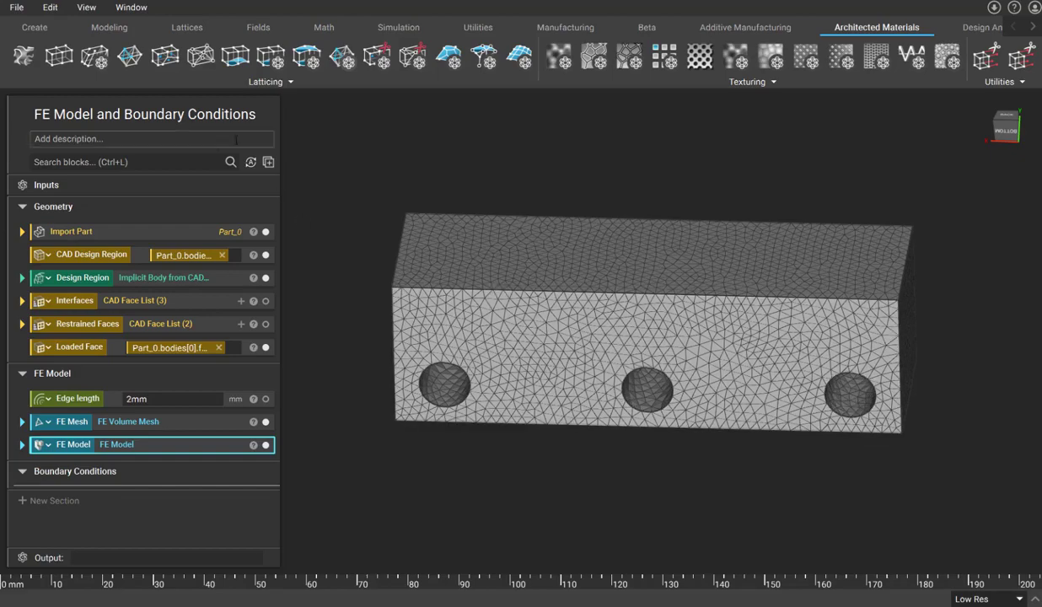
# Step: Add an FE Face Boundary block under Boundary Conditions and remove the default CAD Face List from its Faces input
pyautogui.click(173, 160)
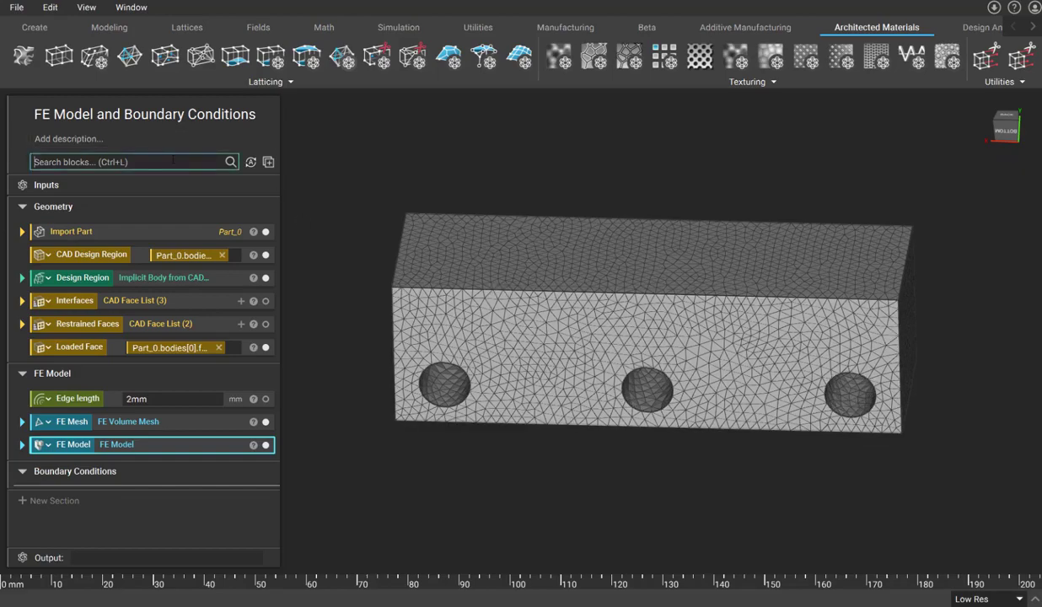
pyautogui.write('fe face')
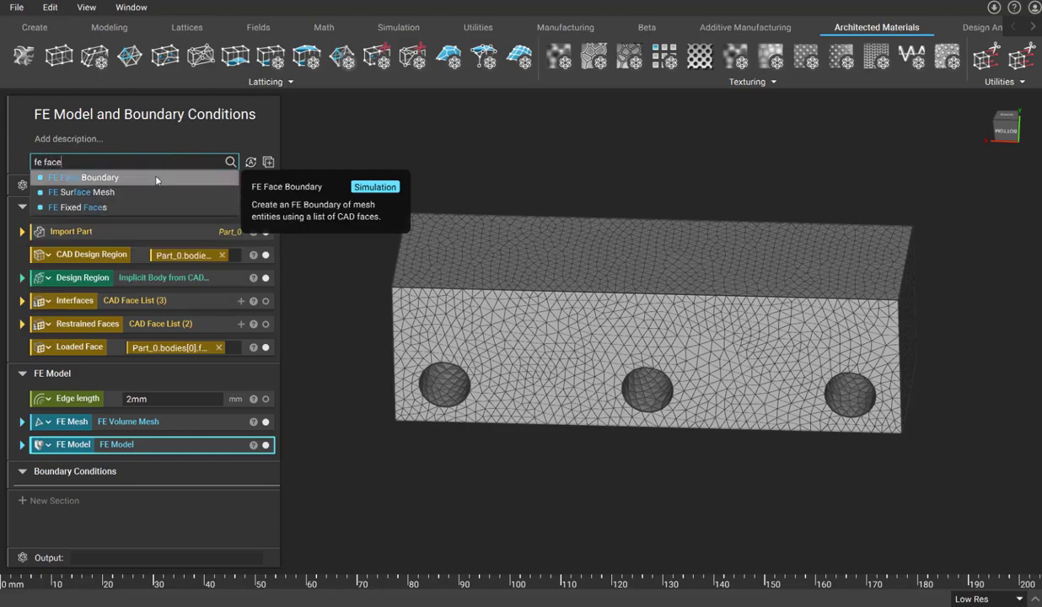
pyautogui.press('Return')
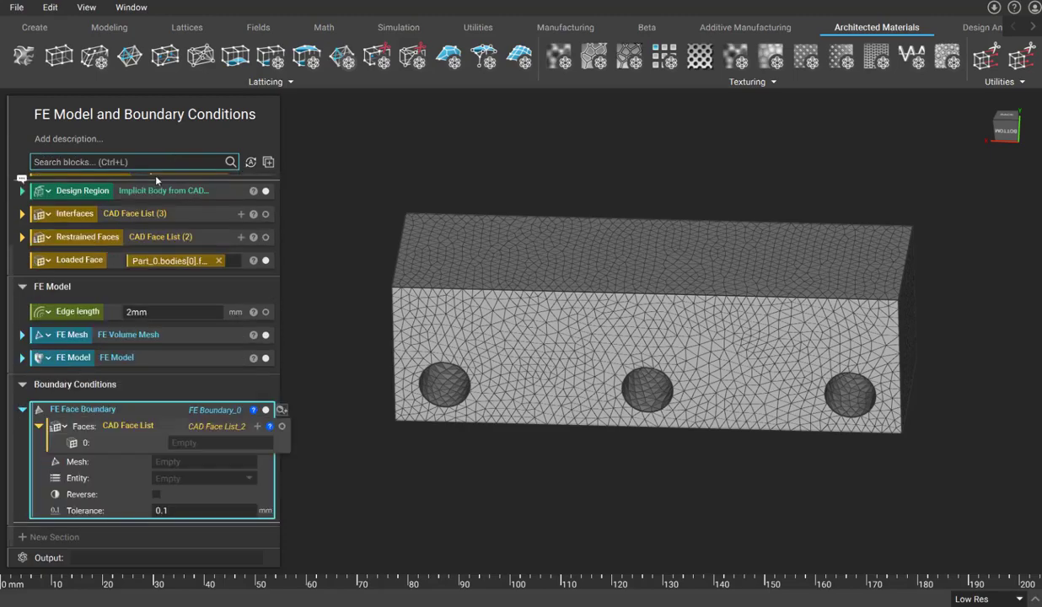
pyautogui.click(161, 428)
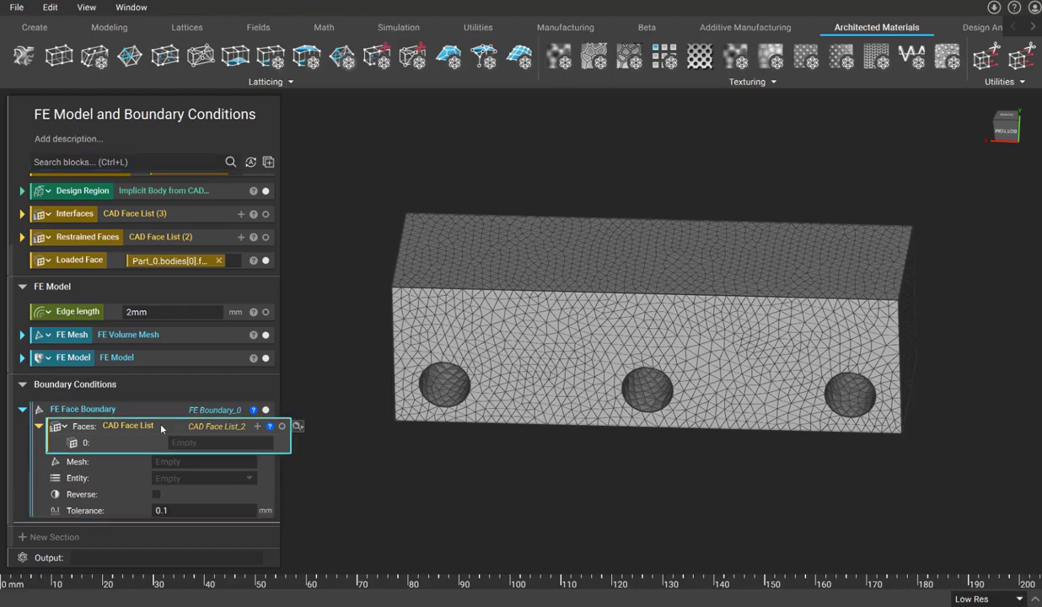
pyautogui.press('Delete')
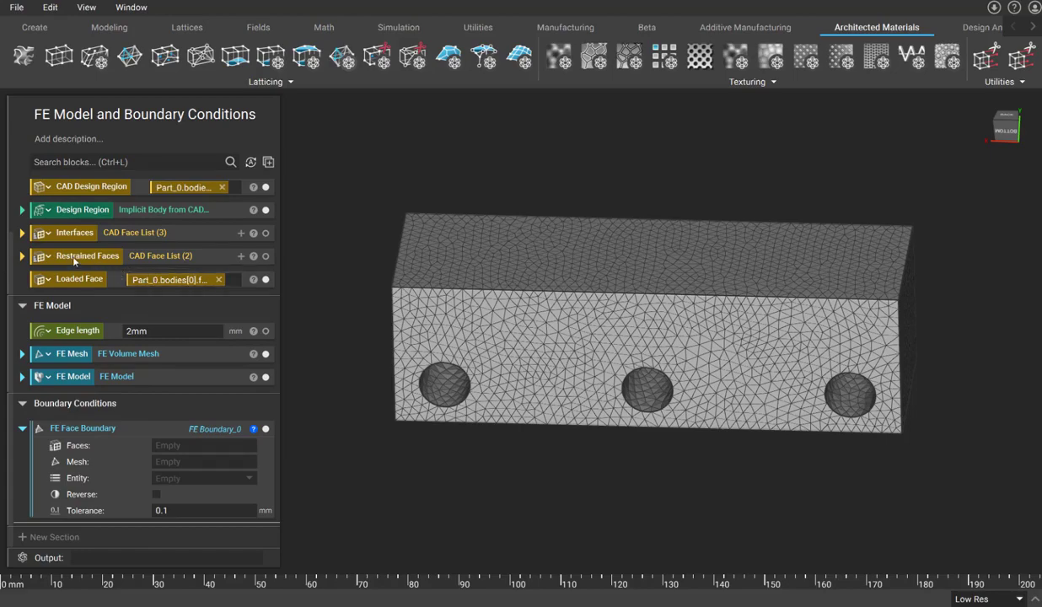
# Step: Set the FE Face Boundary's faces to Restrained Faces, its mesh to FE Mesh and its entity to Nodes
pyautogui.moveTo(73, 258); pyautogui.dragTo(179, 450)
pyautogui.click(72, 357)
pyautogui.moveTo(72, 356); pyautogui.dragTo(169, 465)
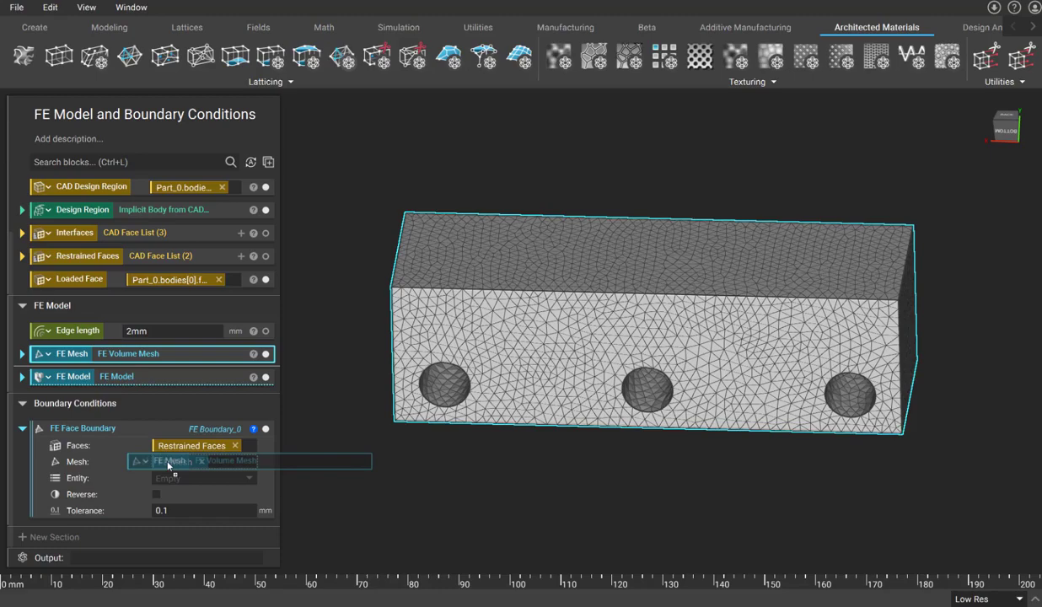
pyautogui.moveTo(168, 463); pyautogui.dragTo(168, 460)
pyautogui.click(173, 478)
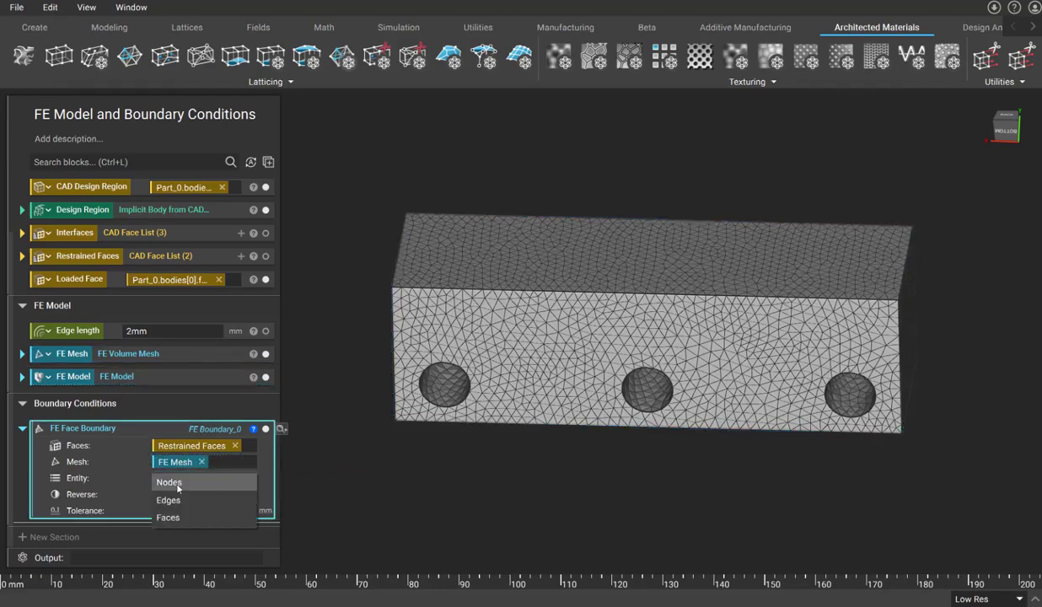
pyautogui.click(178, 488)
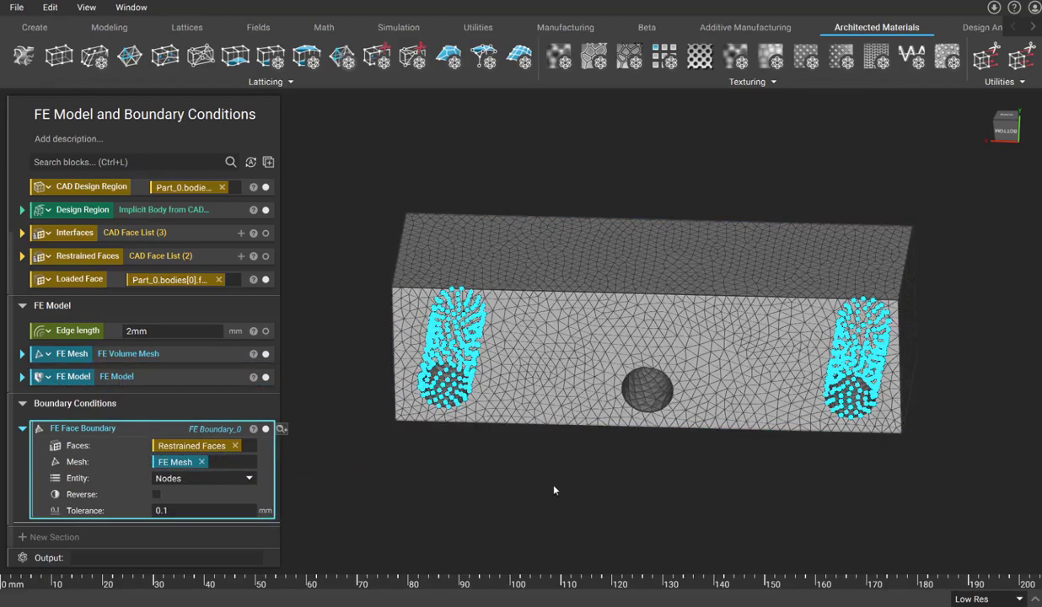
pyautogui.moveTo(520, 456)
pyautogui.mouseDown(button='right')
pyautogui.moveTo(510, 368)
pyautogui.moveTo(503, 449)
pyautogui.mouseUp(button='right')
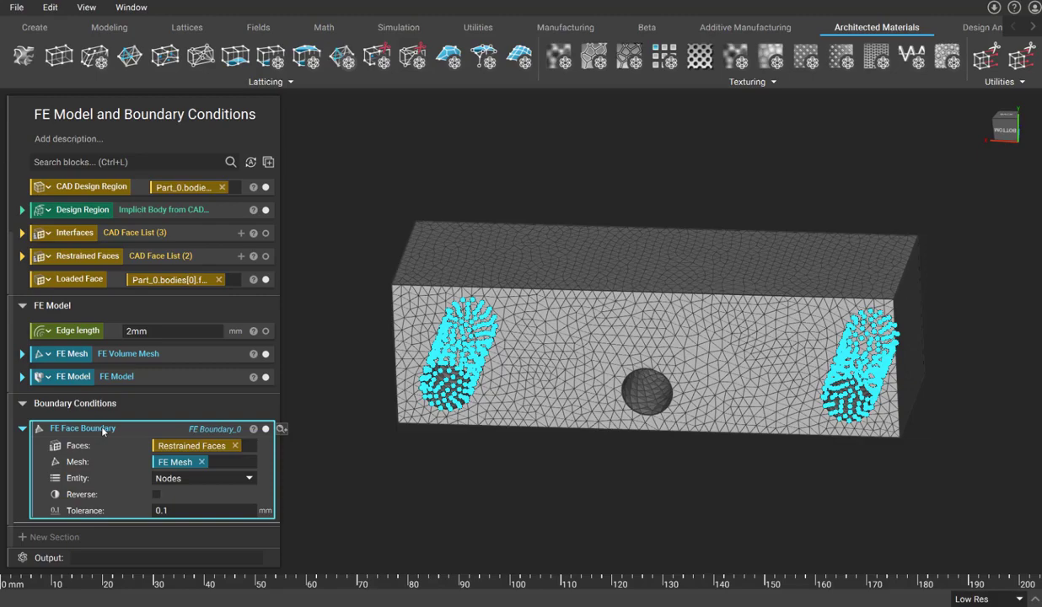
# Step: Make the FE Face Boundary block a variable named Restrained Nodes
pyautogui.rightClick(103, 431)
pyautogui.click(148, 368)
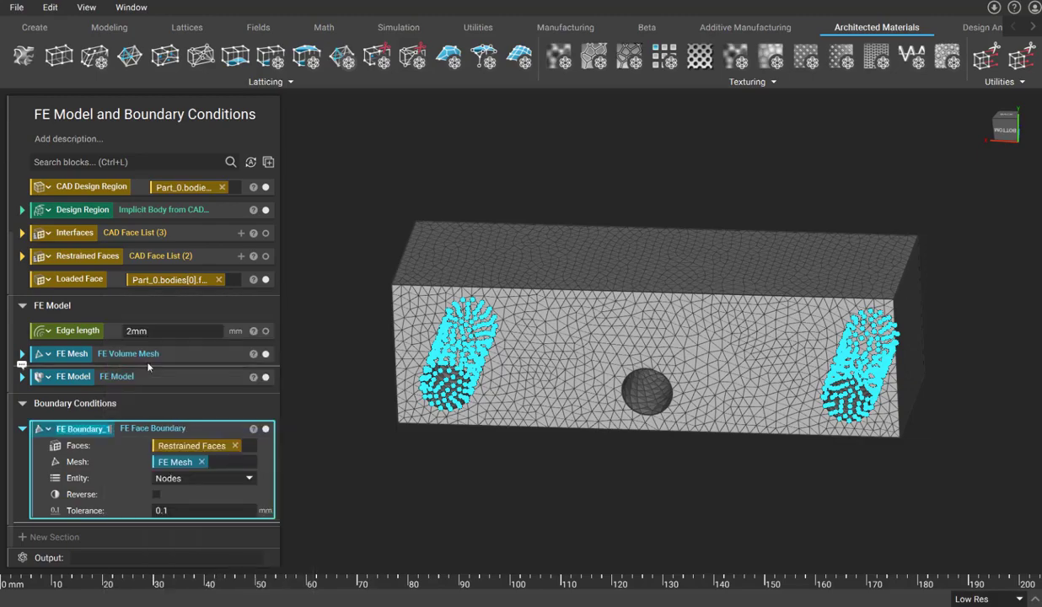
pyautogui.write('Re')
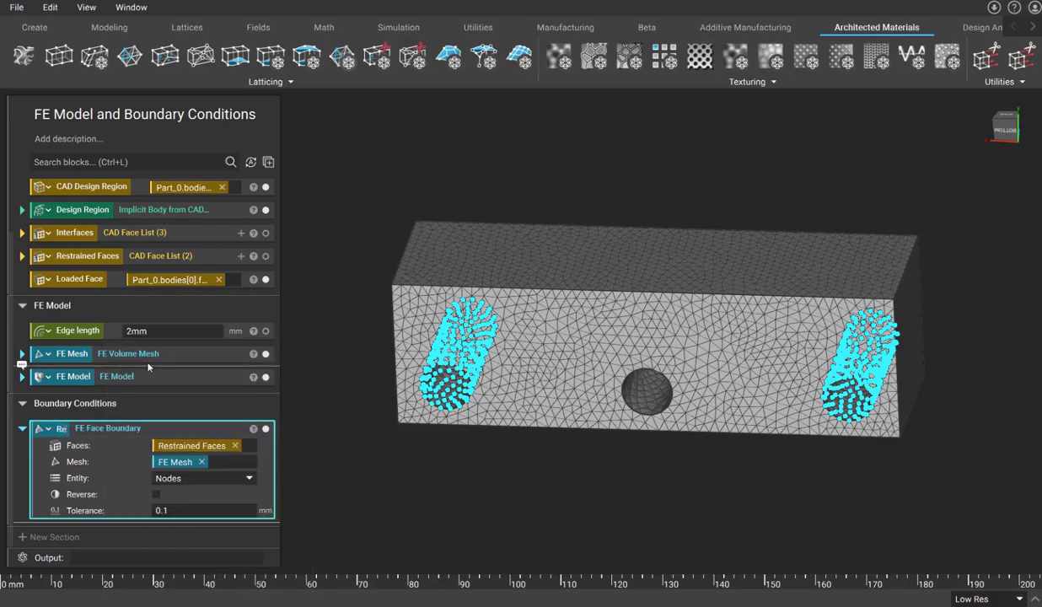
pyautogui.write('strained Nodes')
pyautogui.press('Return')
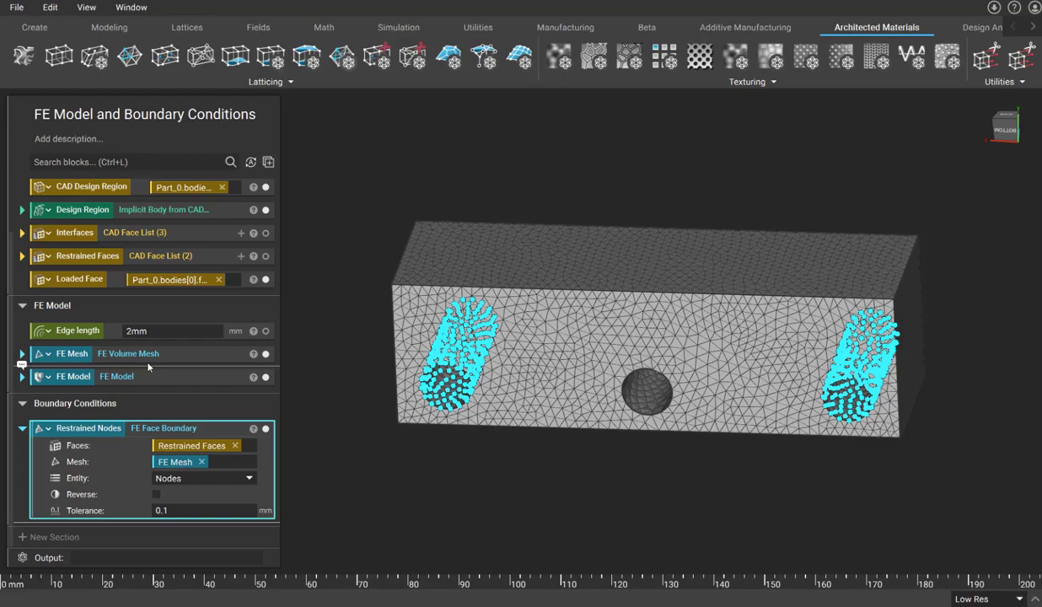
# Step: Add a Displacement Restraint block under Boundary Conditions and set its boundary to Restrained Nodes
pyautogui.click(155, 161)
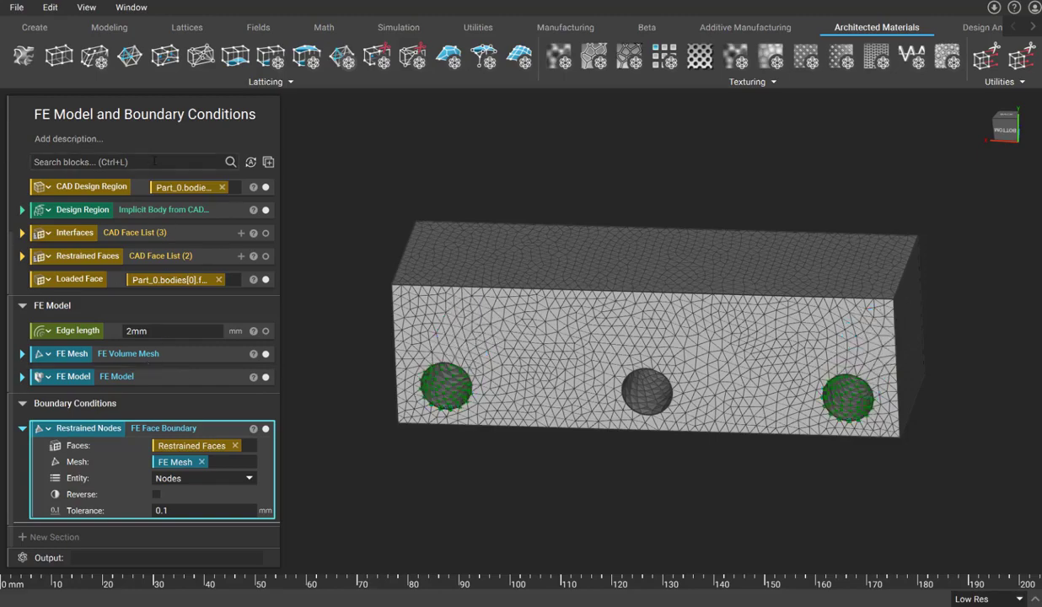
pyautogui.write('displa')
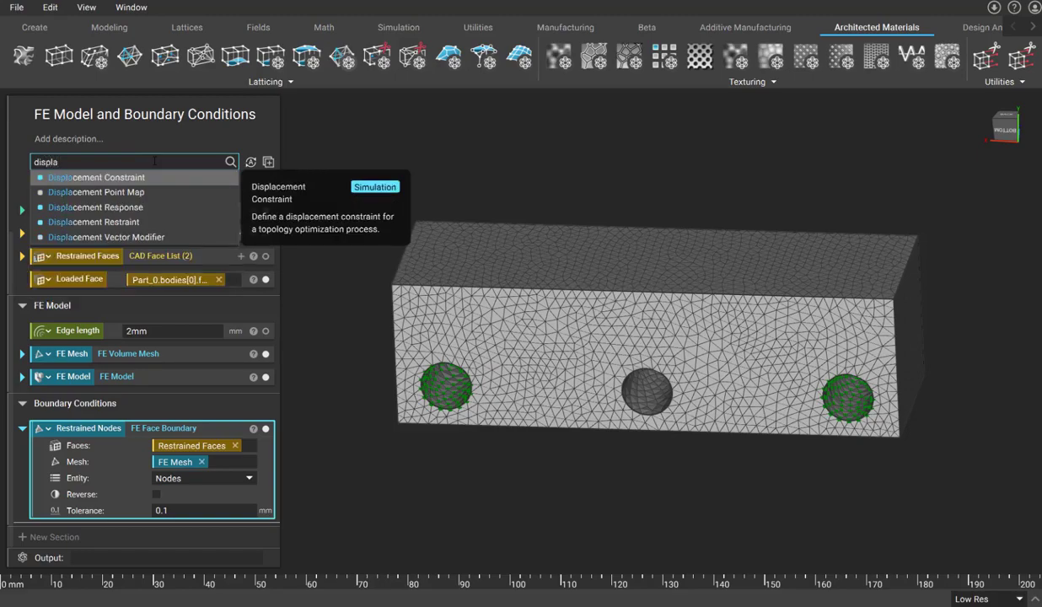
pyautogui.click(135, 222)
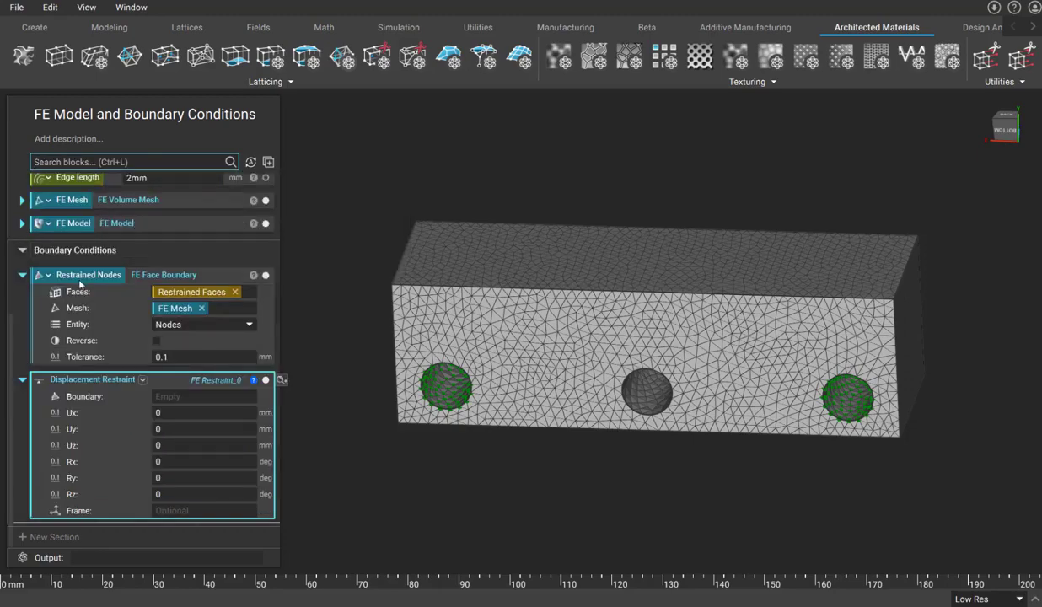
pyautogui.moveTo(74, 281); pyautogui.dragTo(179, 404)
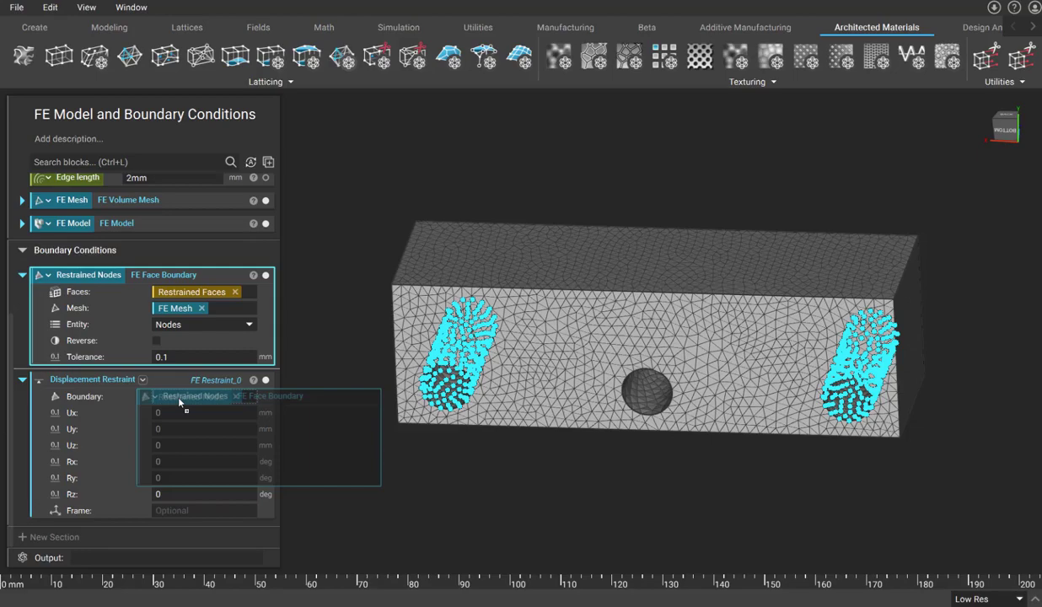
pyautogui.moveTo(179, 400); pyautogui.dragTo(179, 400)
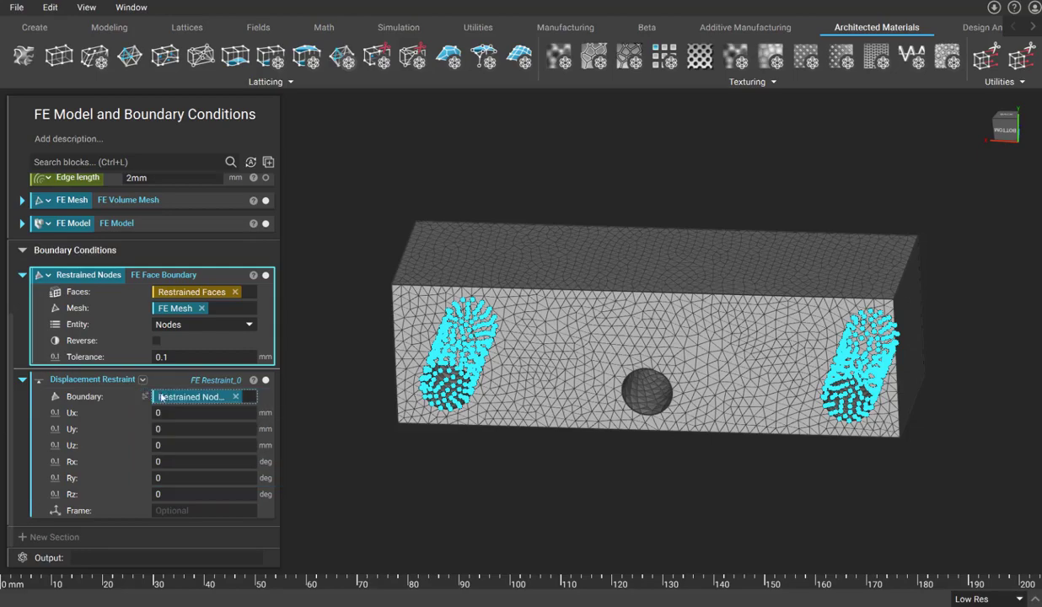
# Step: Make the Displacement Restraint a variable named Fixed Restraint, and collapse the Restrained Nodes and Fixed Restraint blocks
pyautogui.rightClick(106, 383)
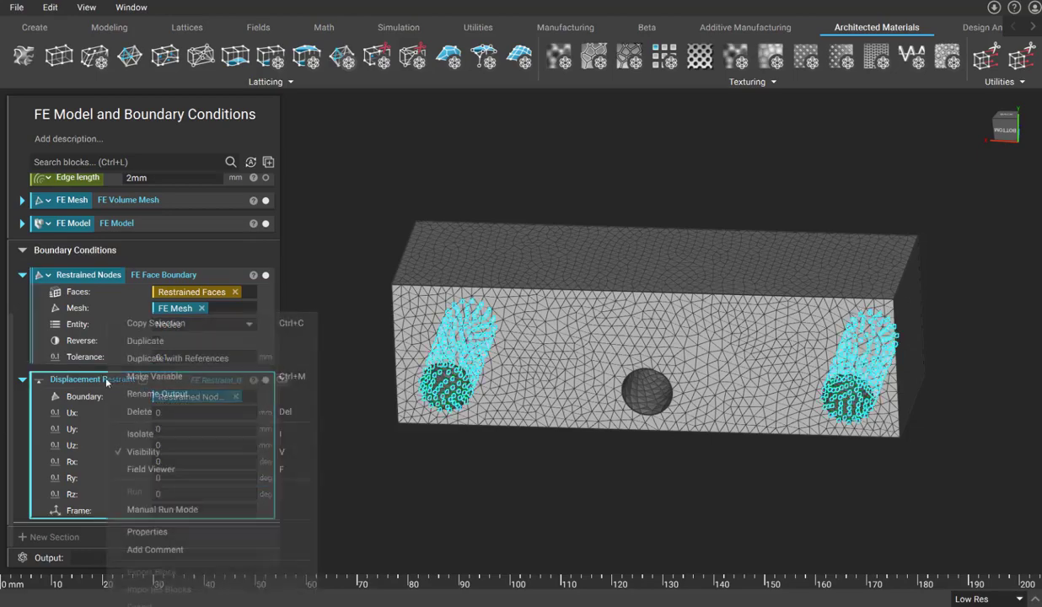
pyautogui.click(182, 376)
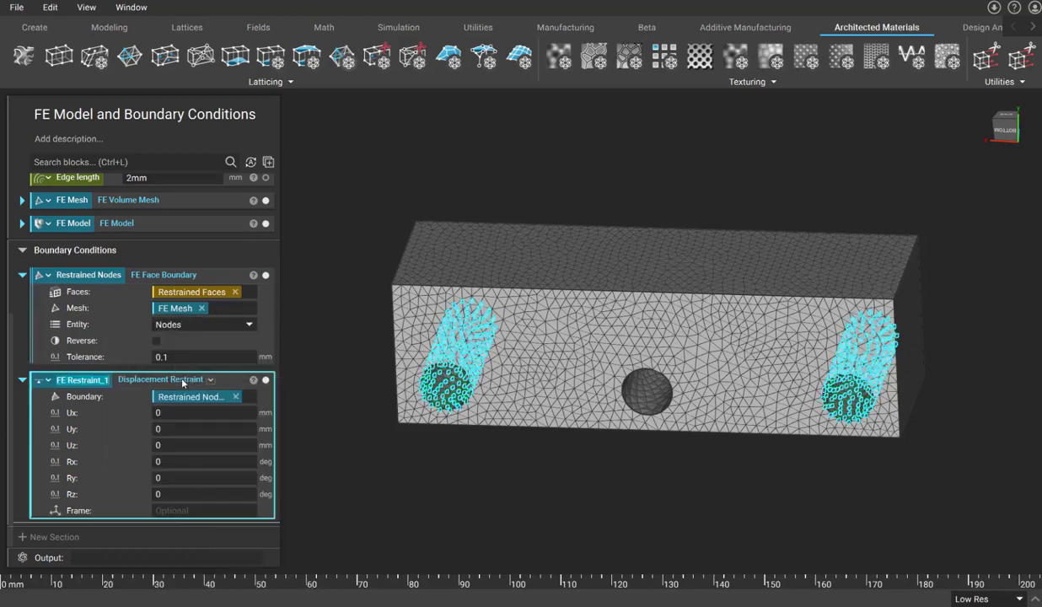
pyautogui.write('Fix')
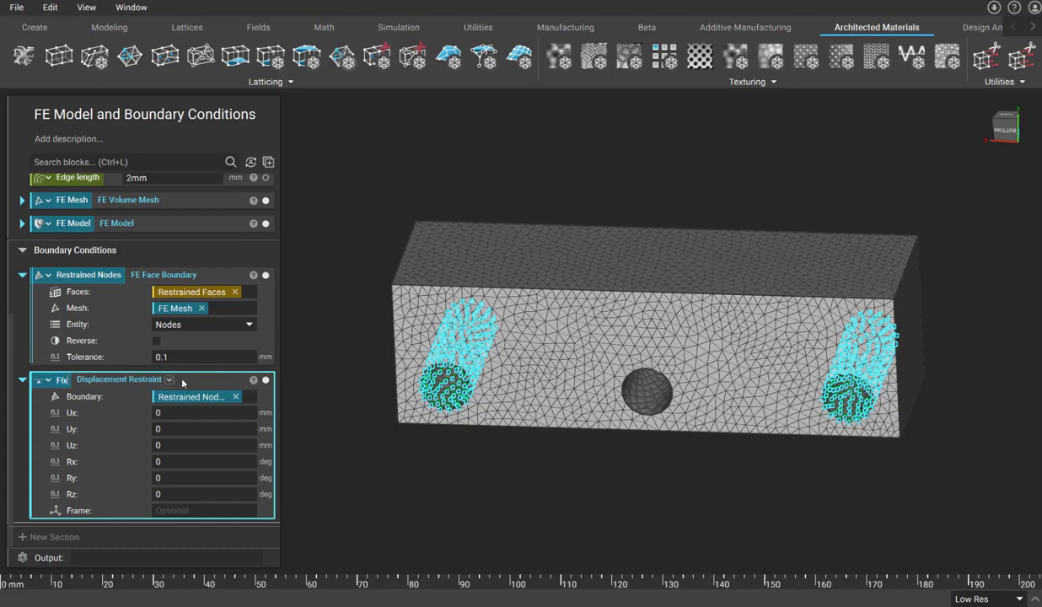
pyautogui.write('ed Restraint')
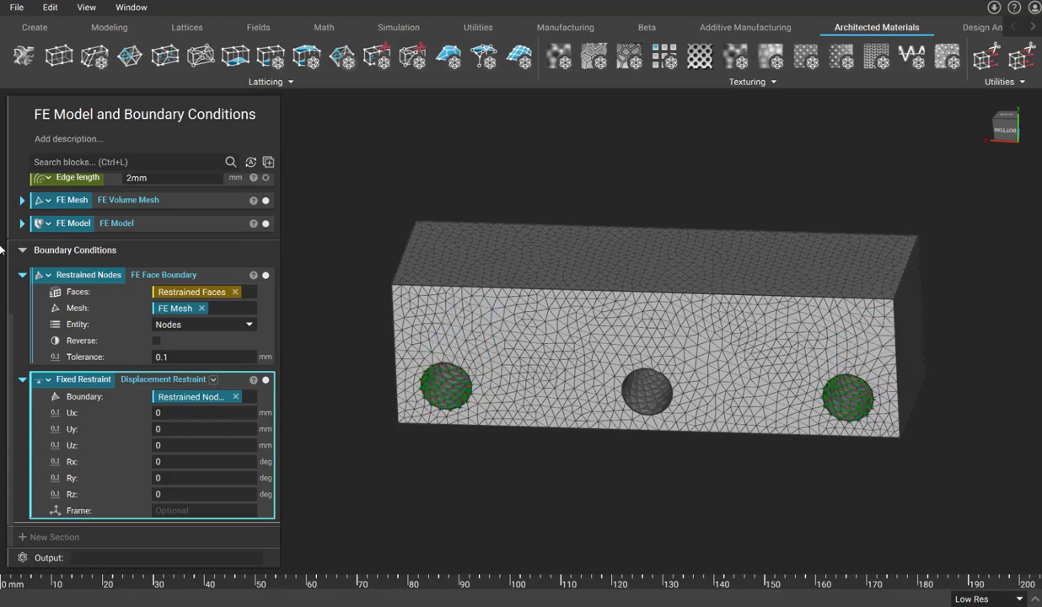
pyautogui.click(22, 275)
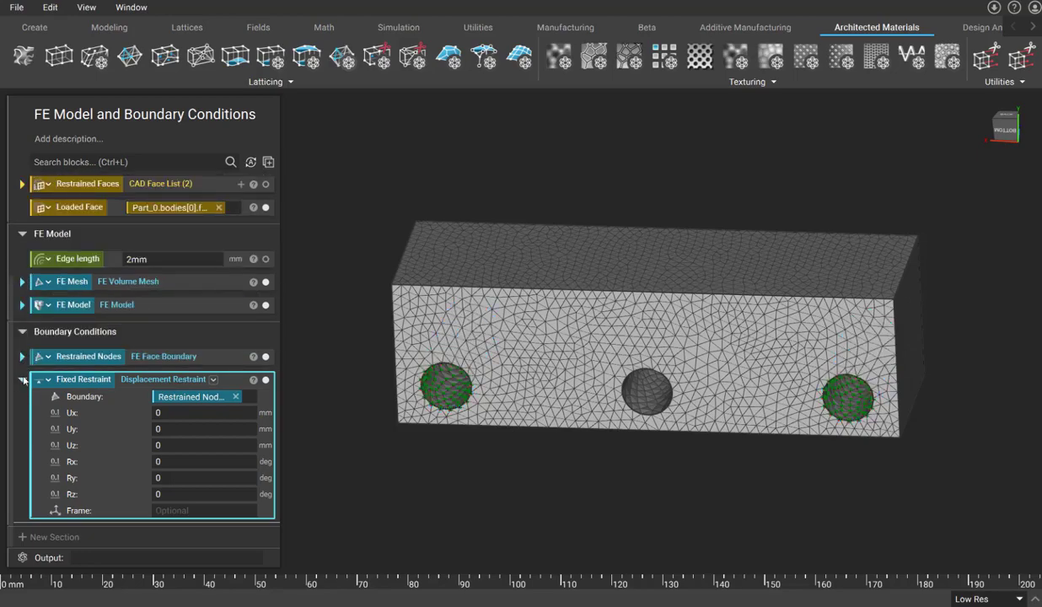
pyautogui.click(21, 378)
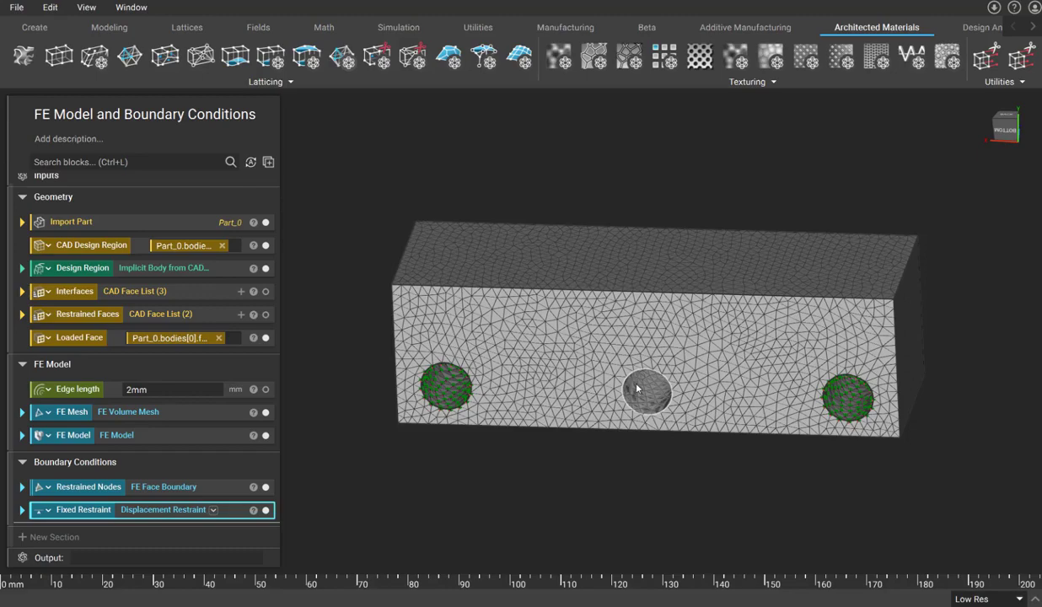
# Step: Add an FE Boundary by Flood Fill block with FE Mesh as its mesh and Nodes as its entity
pyautogui.click(202, 165)
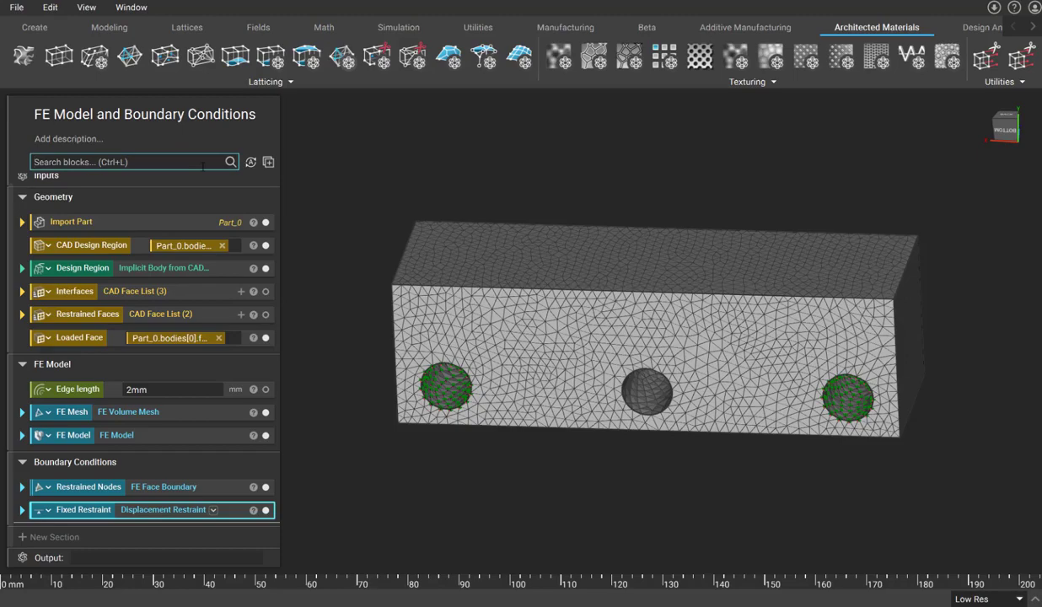
pyautogui.write('fe')
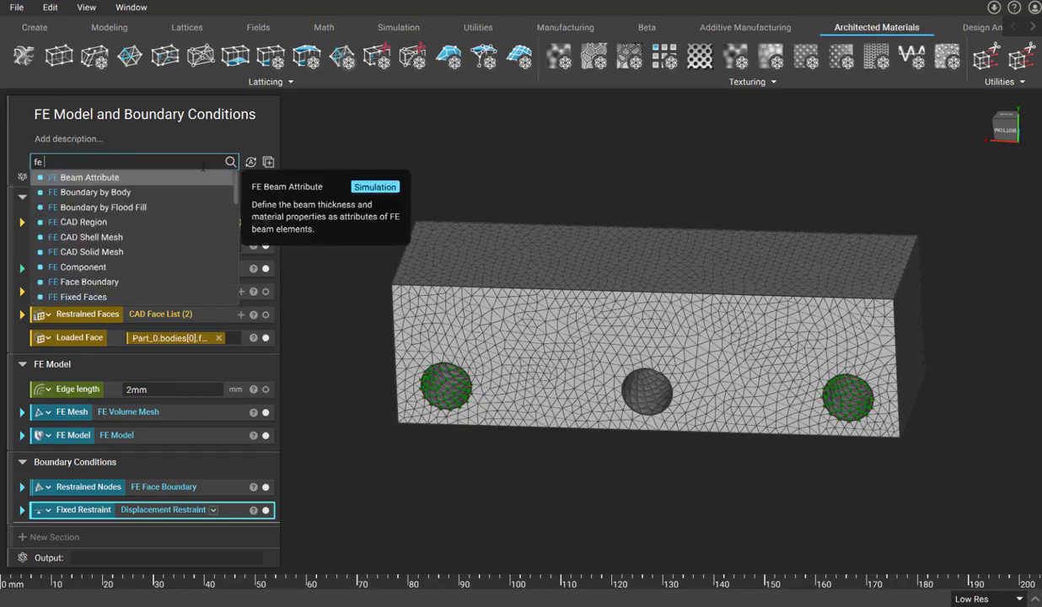
pyautogui.write(' bound')
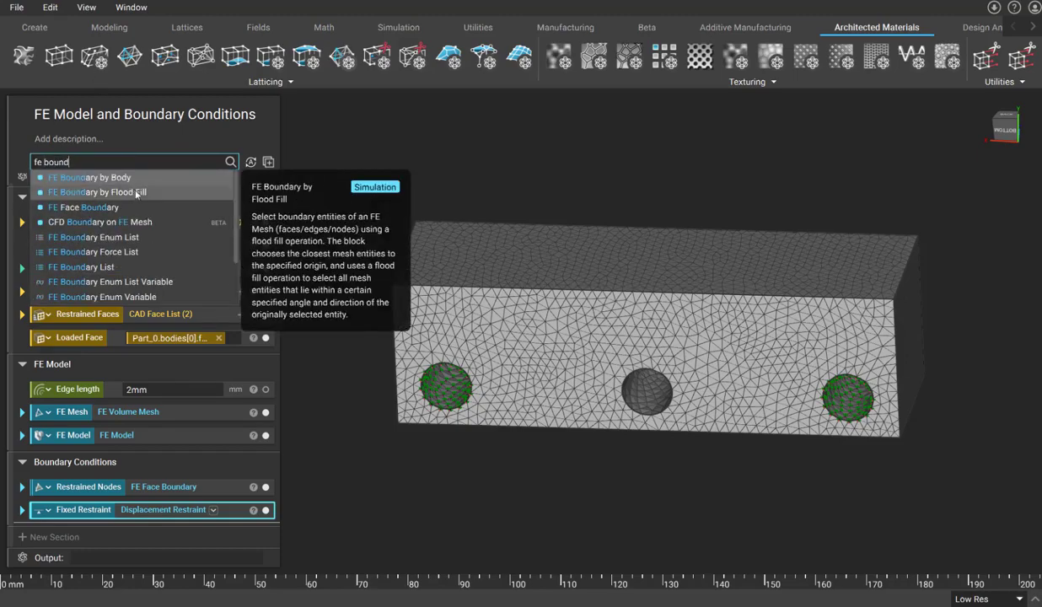
pyautogui.click(136, 193)
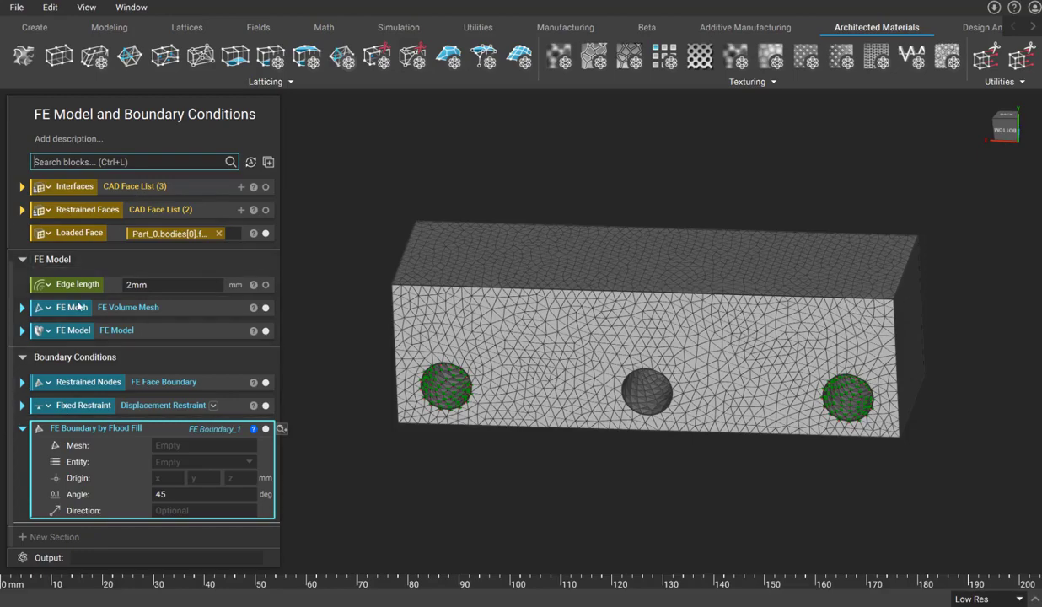
pyautogui.moveTo(81, 307); pyautogui.dragTo(201, 455)
pyautogui.click(201, 462)
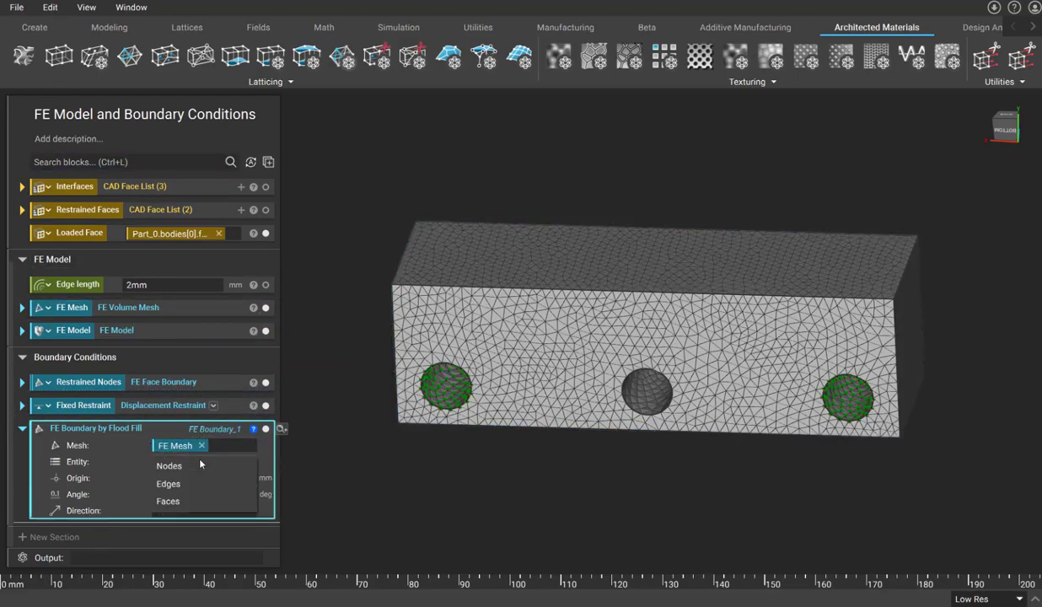
pyautogui.click(196, 465)
# Step: Place the flood fill origin at the middle hole's surface, at about 0, -9.36, 12.89 mm, and apply it
pyautogui.click(167, 478)
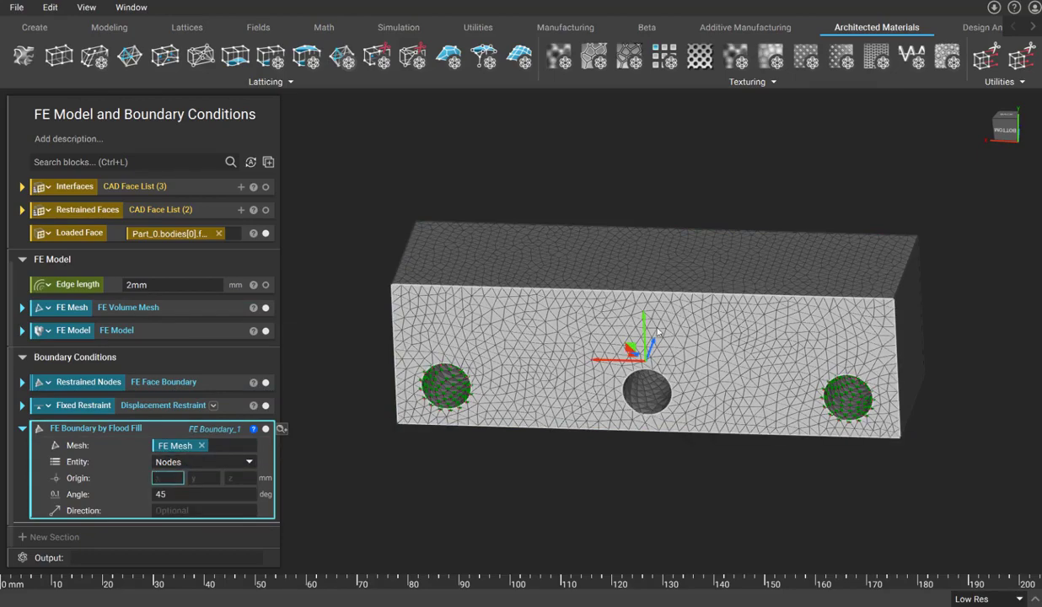
pyautogui.moveTo(645, 327); pyautogui.dragTo(660, 387)
pyautogui.moveTo(668, 371); pyautogui.dragTo(672, 366)
pyautogui.moveTo(651, 426)
pyautogui.mouseDown(button='right')
pyautogui.moveTo(657, 378)
pyautogui.moveTo(654, 398)
pyautogui.mouseUp(button='right')
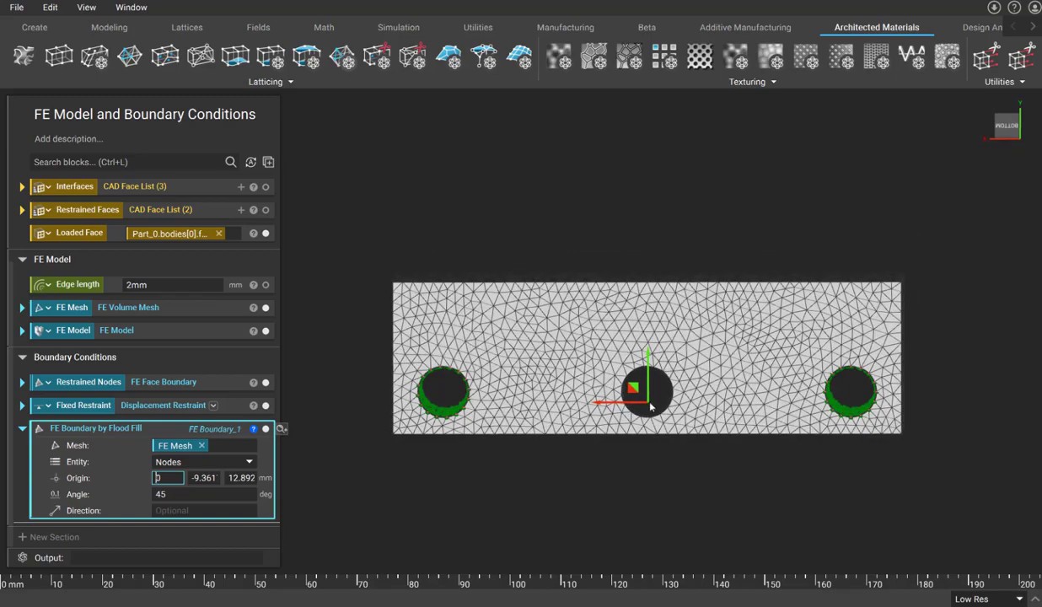
pyautogui.moveTo(641, 446); pyautogui.dragTo(567, 458, button='right')
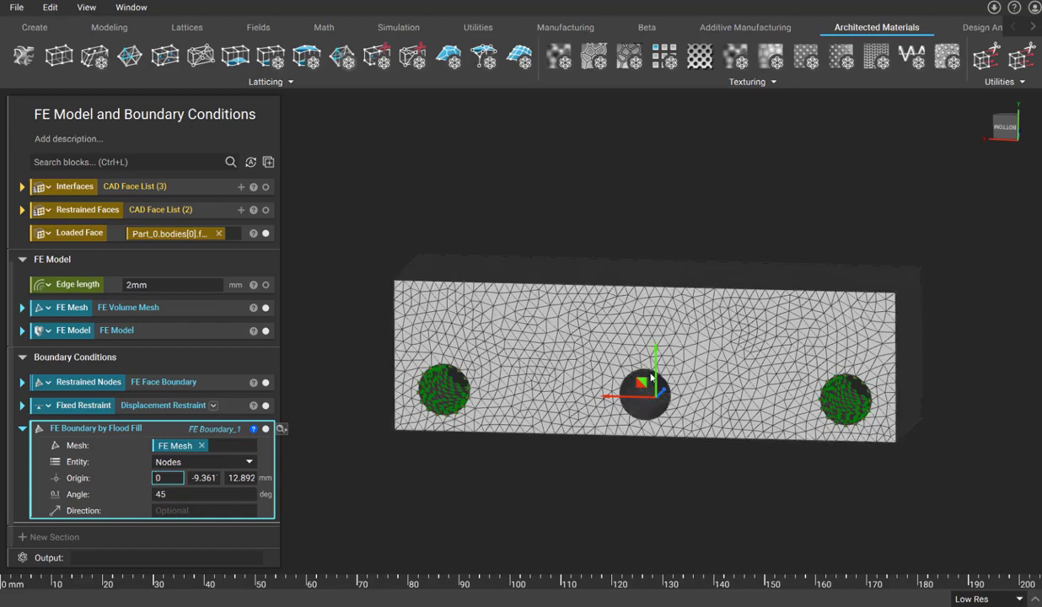
pyautogui.moveTo(700, 439); pyautogui.dragTo(657, 477, button='right')
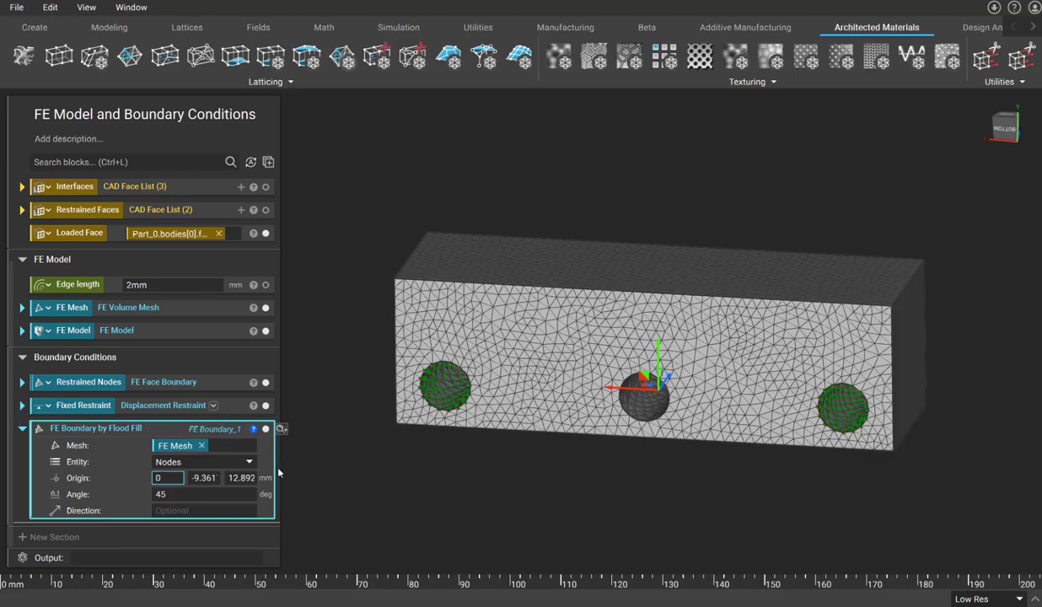
pyautogui.press('Return')
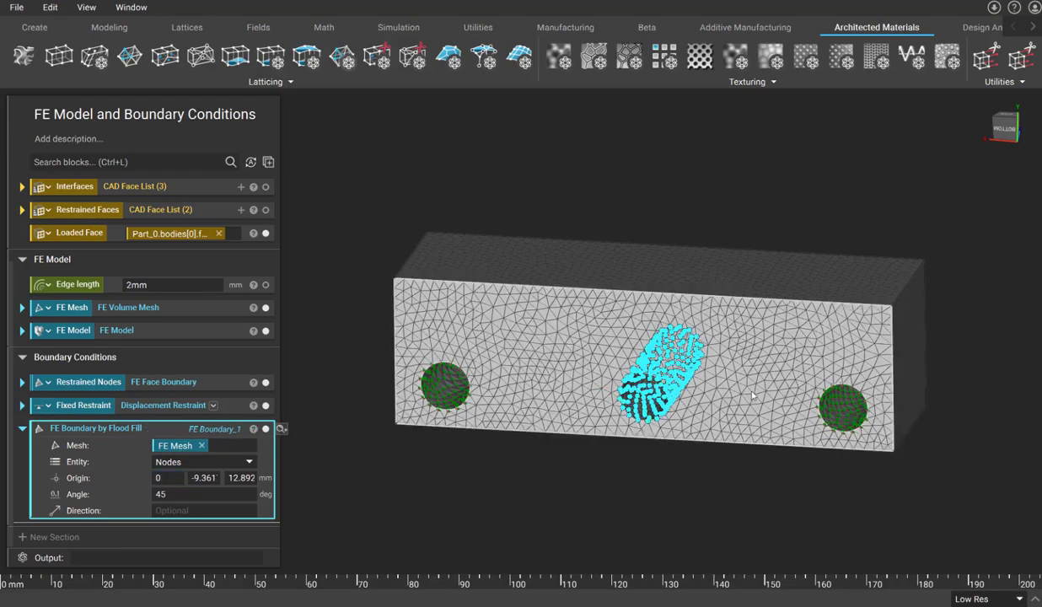
pyautogui.moveTo(670, 471); pyautogui.dragTo(644, 510, button='right')
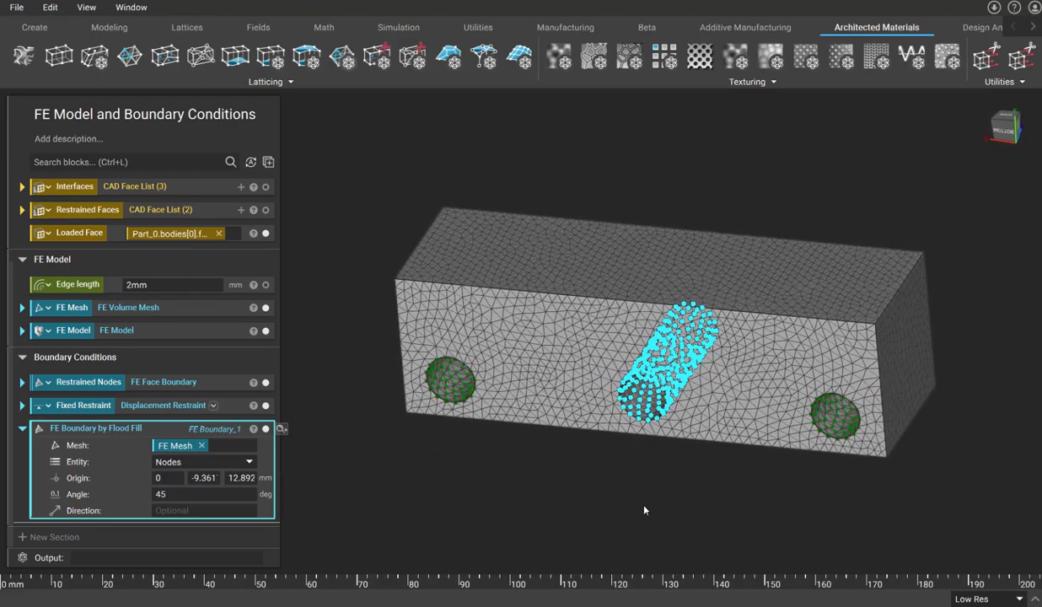
# Step: Make the FE Boundary by Flood Fill block a variable named Loaded Nodes
pyautogui.rightClick(102, 432)
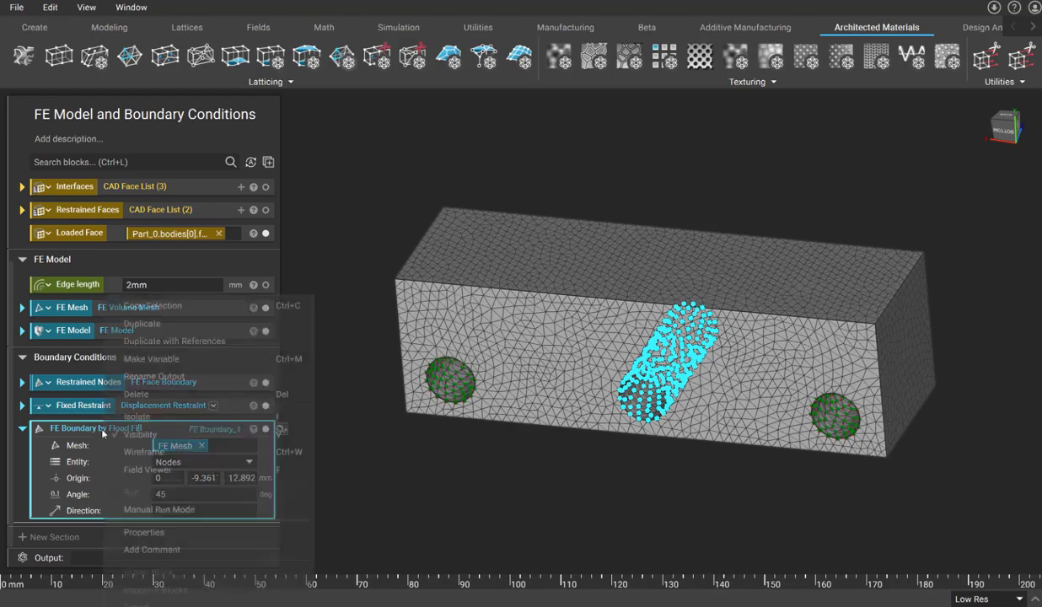
pyautogui.click(167, 360)
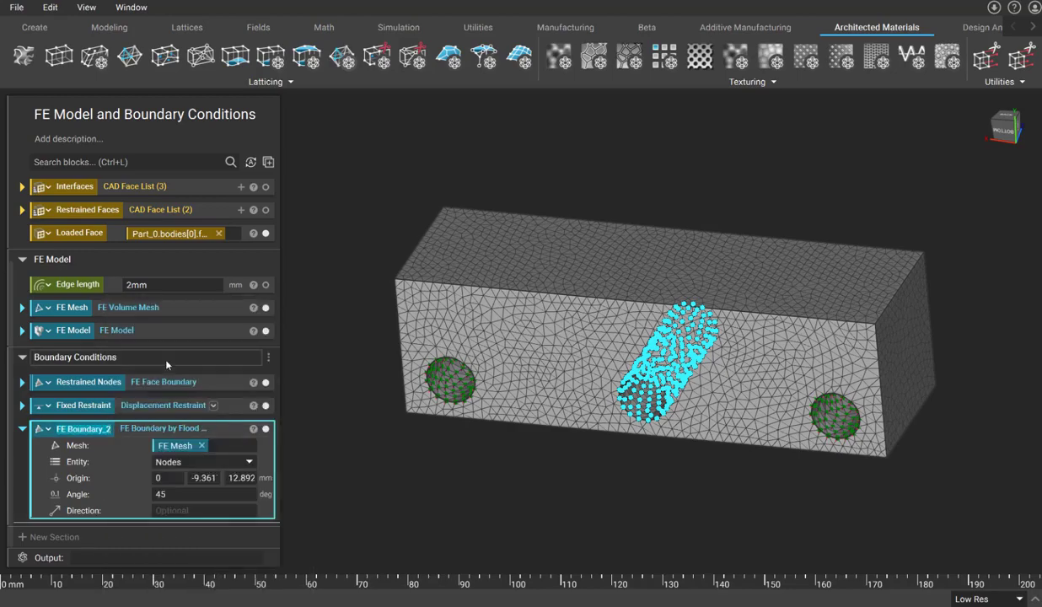
pyautogui.write('L')
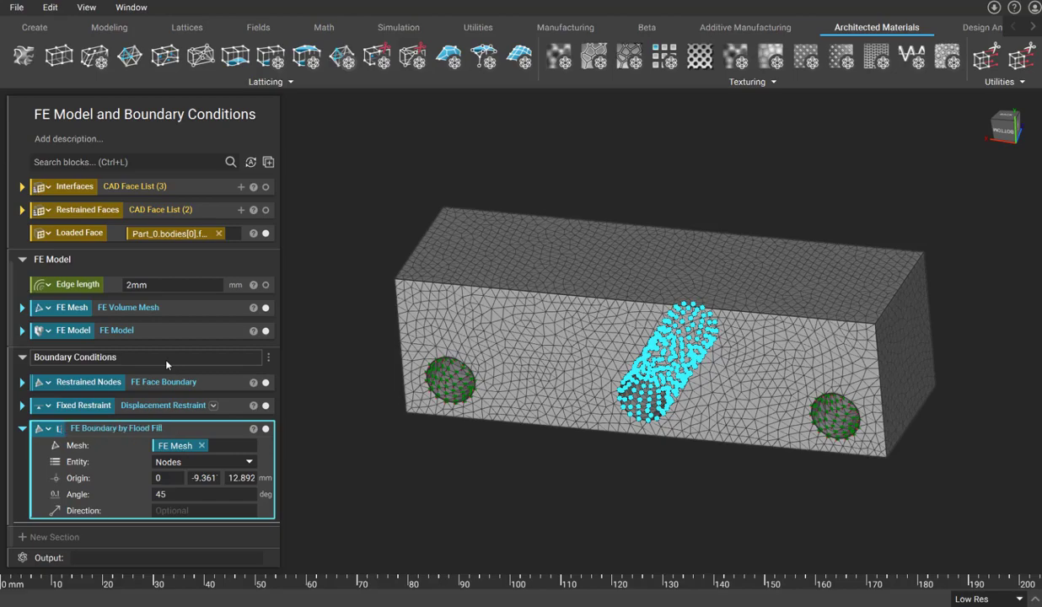
pyautogui.write('oaded Nodes')
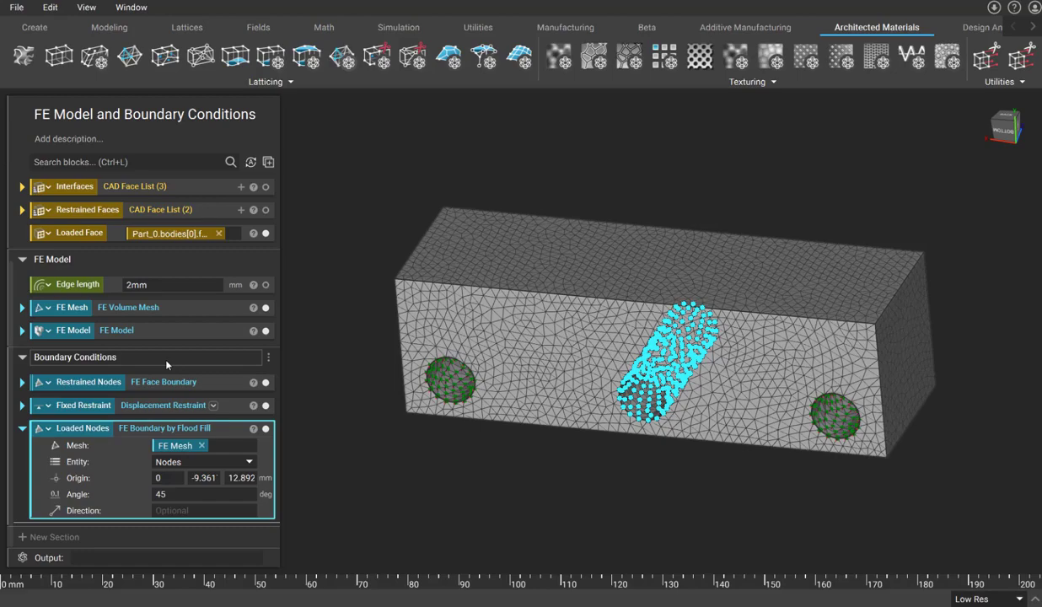
# Step: Add a Force block under Boundary Conditions and set its boundary to Loaded Nodes
pyautogui.click(179, 161)
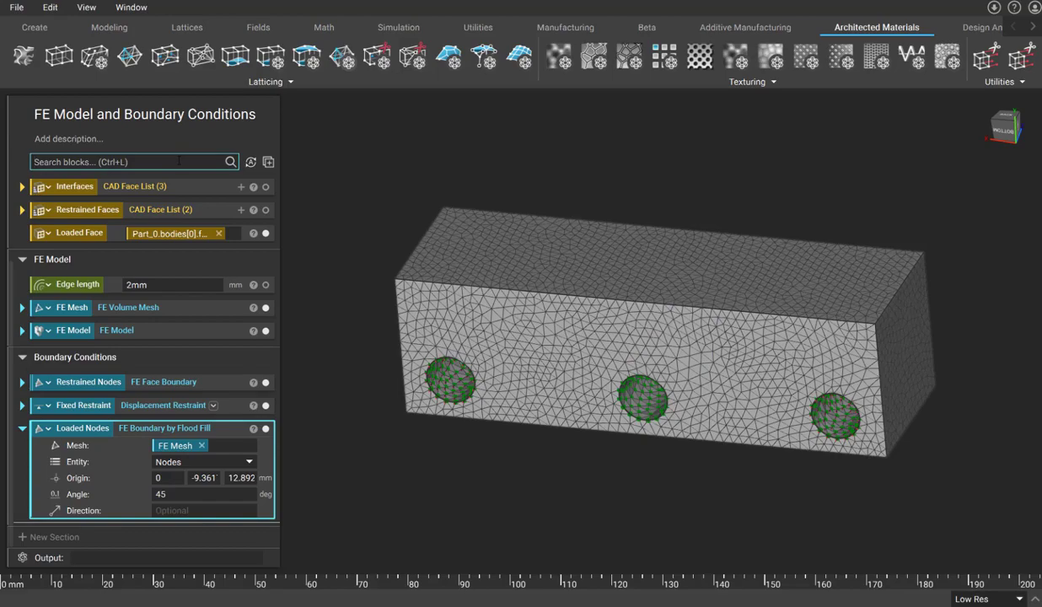
pyautogui.write('force')
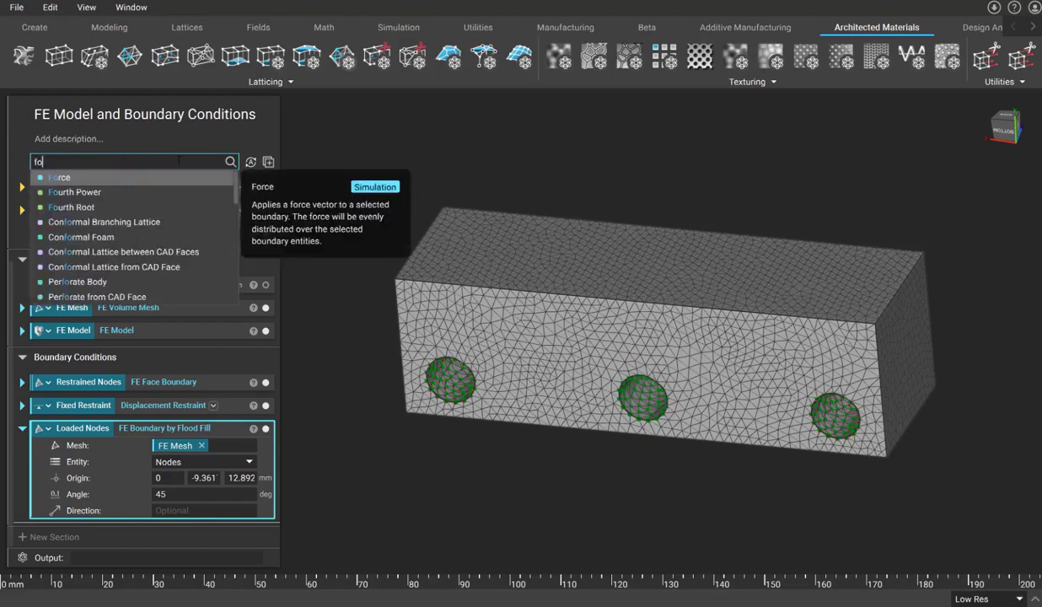
pyautogui.click(169, 175)
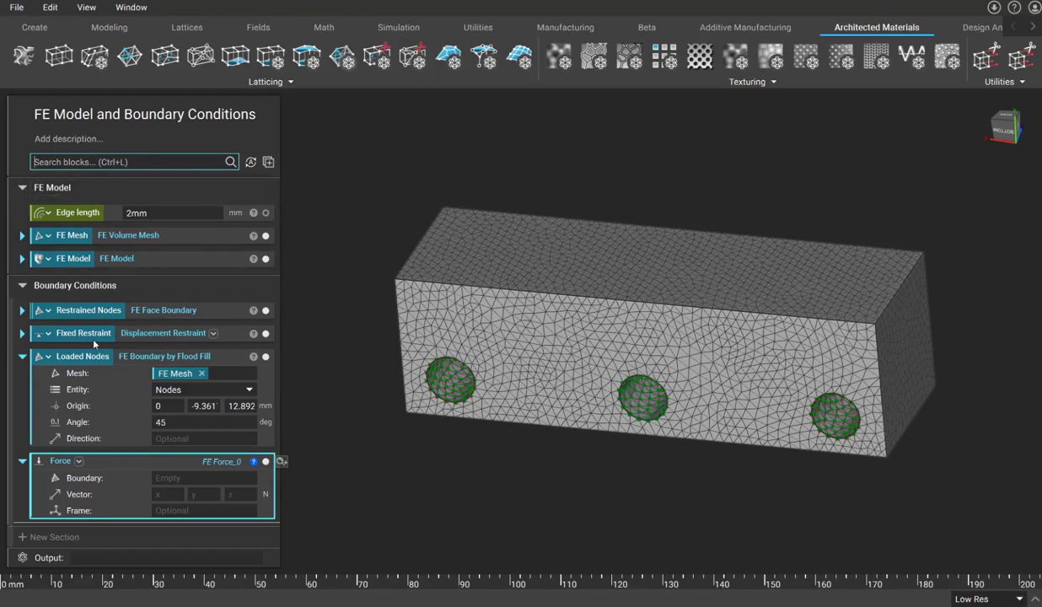
pyautogui.moveTo(80, 357); pyautogui.dragTo(175, 477)
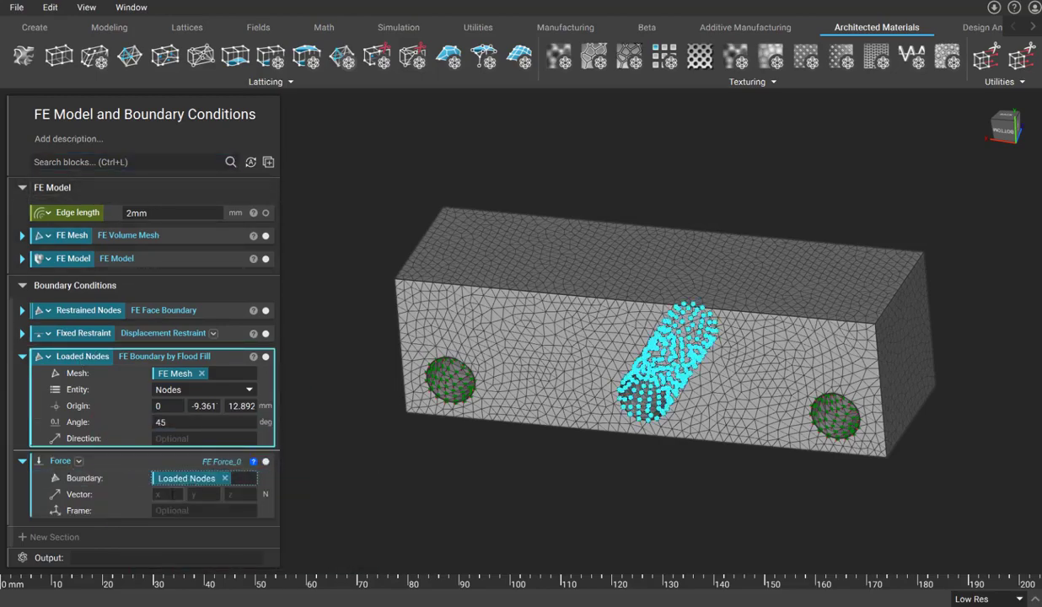
# Step: Set the force vector to 0, -1000, 0 N in the Force block
pyautogui.click(170, 494)
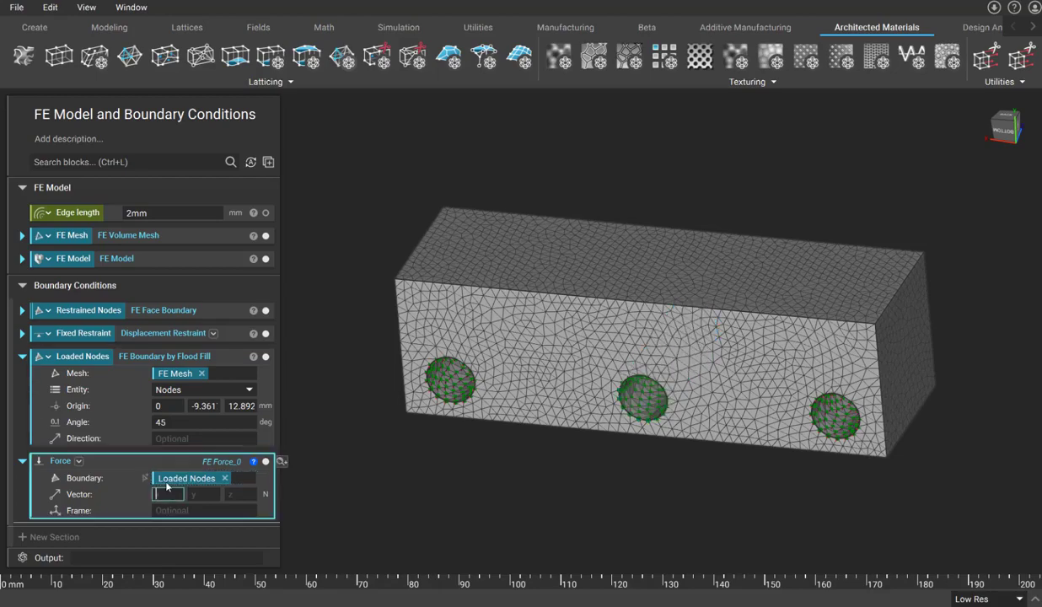
pyautogui.write('0')
pyautogui.press('Tab')
pyautogui.write('-1000')
pyautogui.press('Tab')
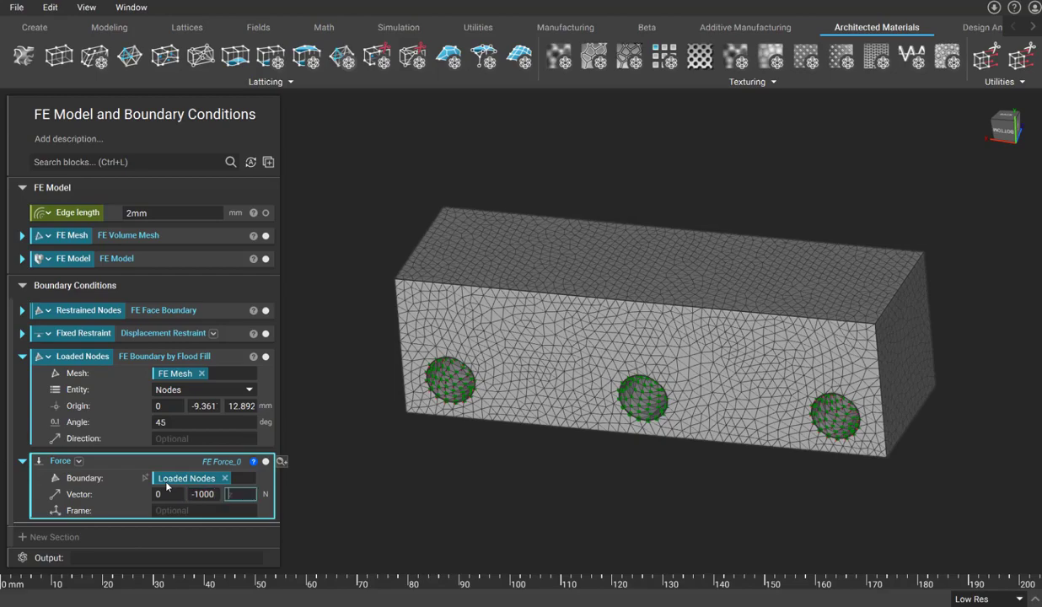
pyautogui.write('0')
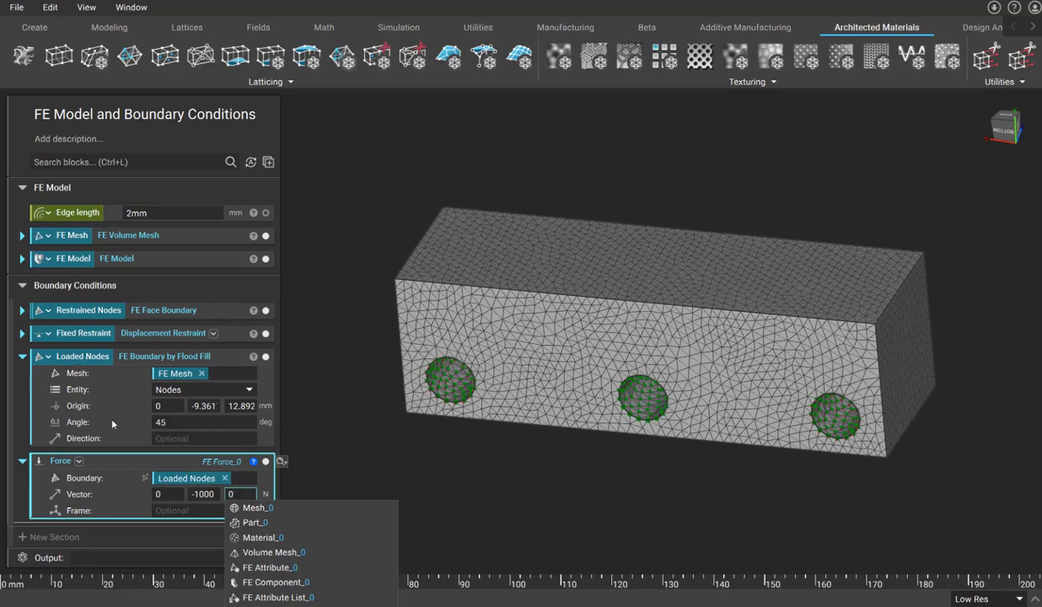
pyautogui.click(324, 429)
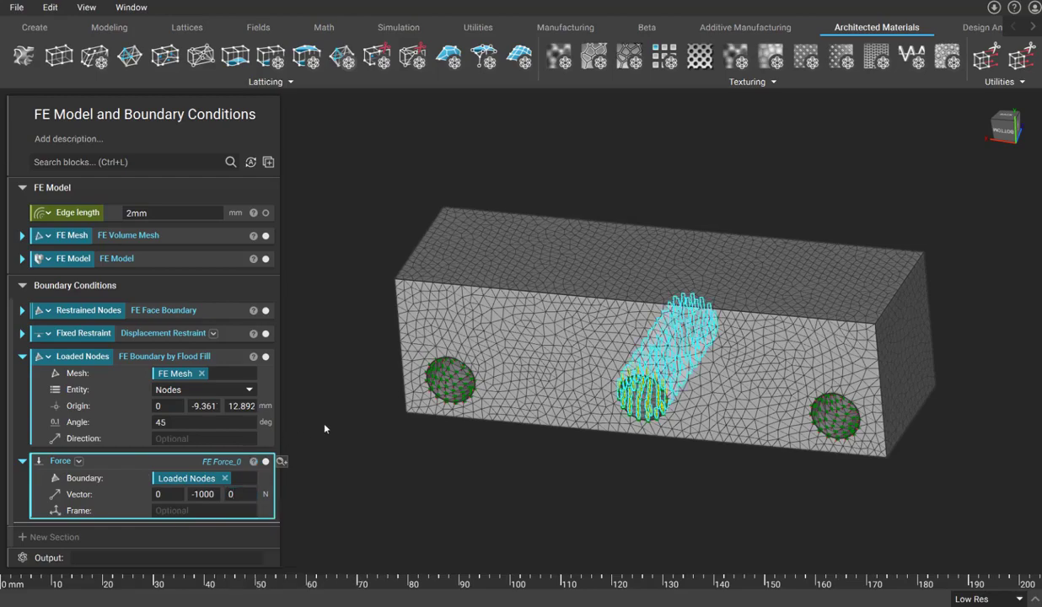
# Step: Make the Force block a variable named Force
pyautogui.scroll(5, 705, 374)
pyautogui.moveTo(693, 376); pyautogui.dragTo(865, 428, button='right')
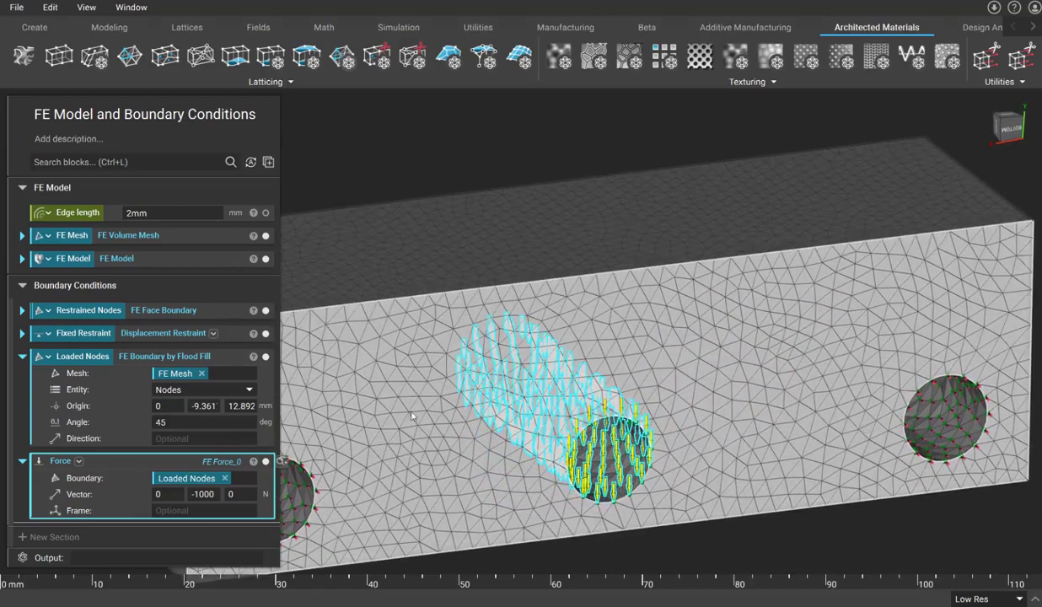
pyautogui.rightClick(114, 464)
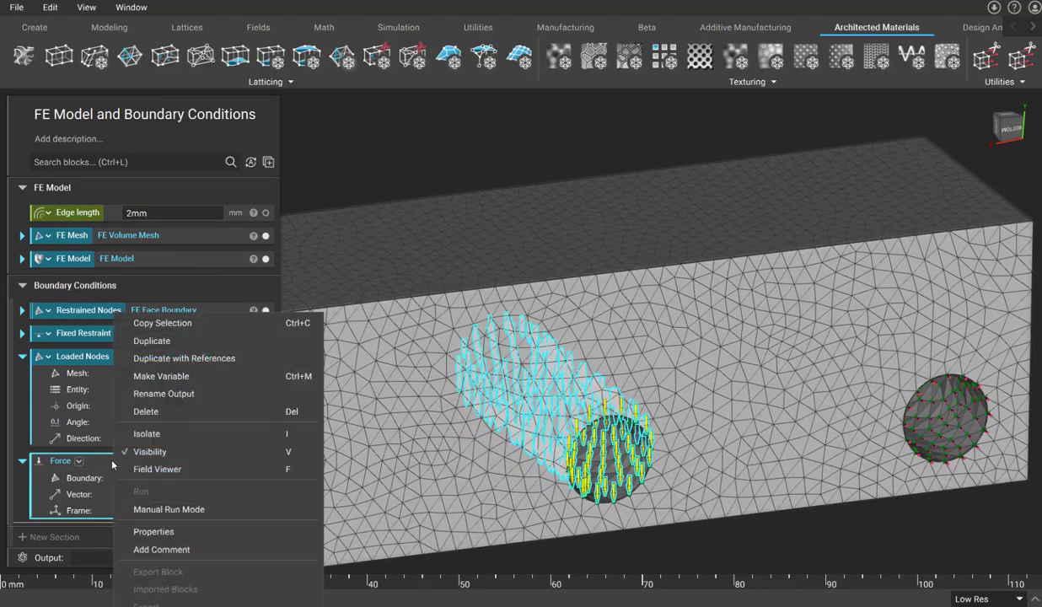
pyautogui.click(179, 379)
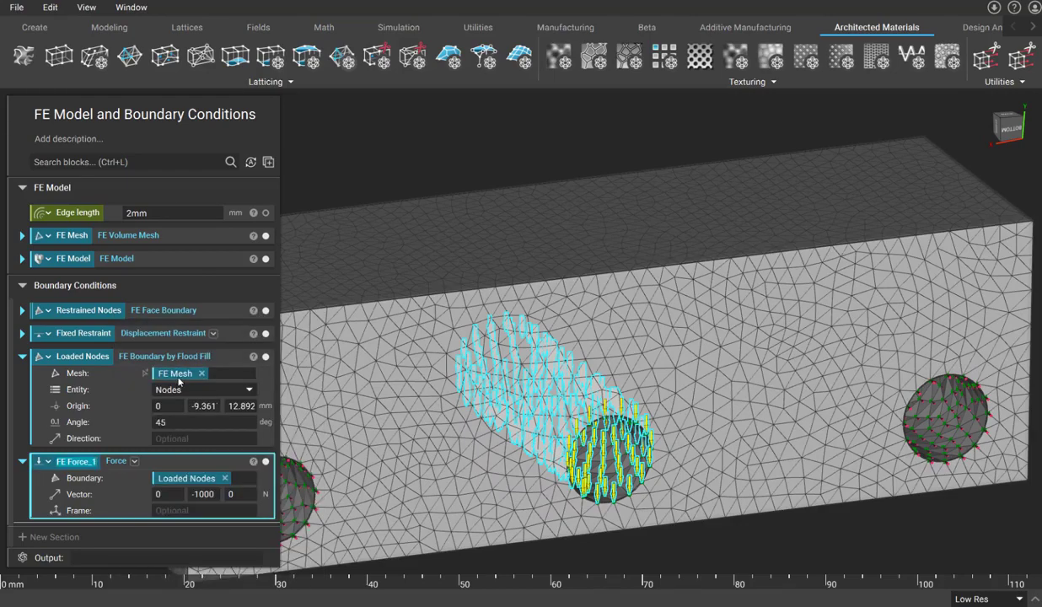
pyautogui.write('Fore')
pyautogui.write('e')
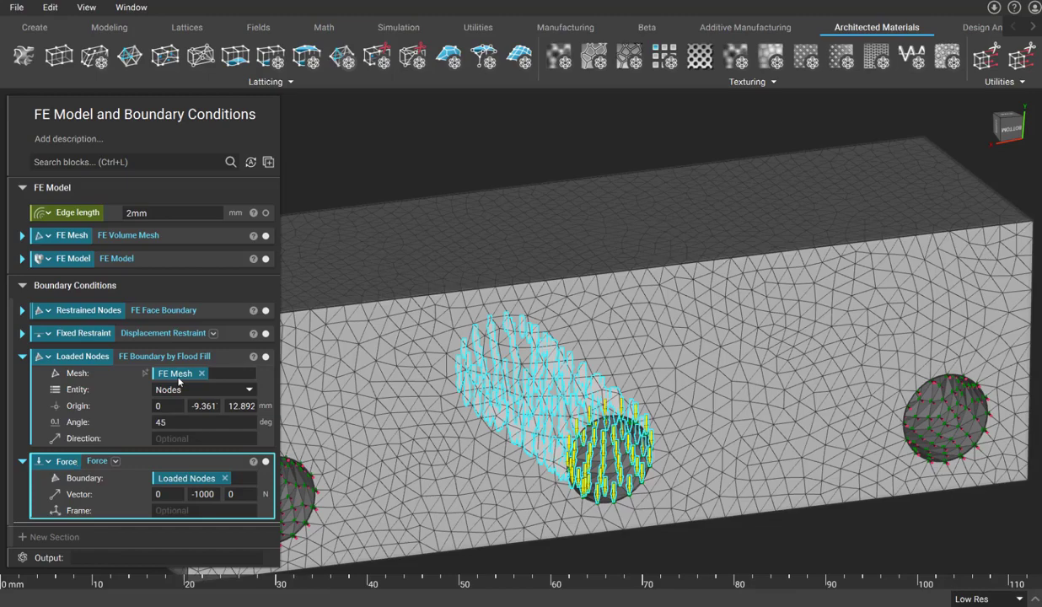
pyautogui.press('Return')
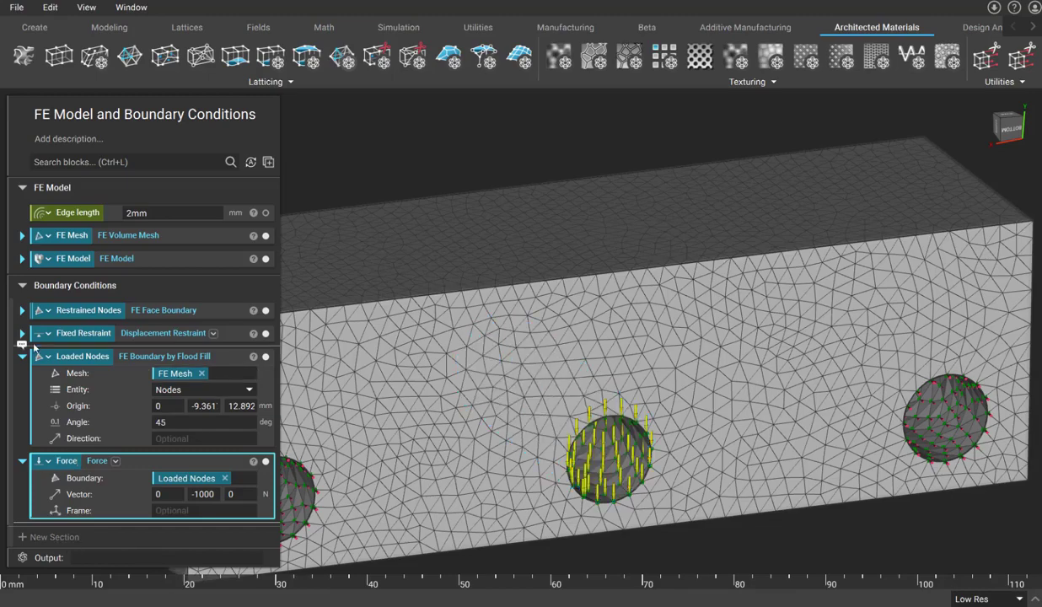
# Step: Collapse the Loaded Nodes and Force blocks and review the notebook's sections
pyautogui.click(22, 358)
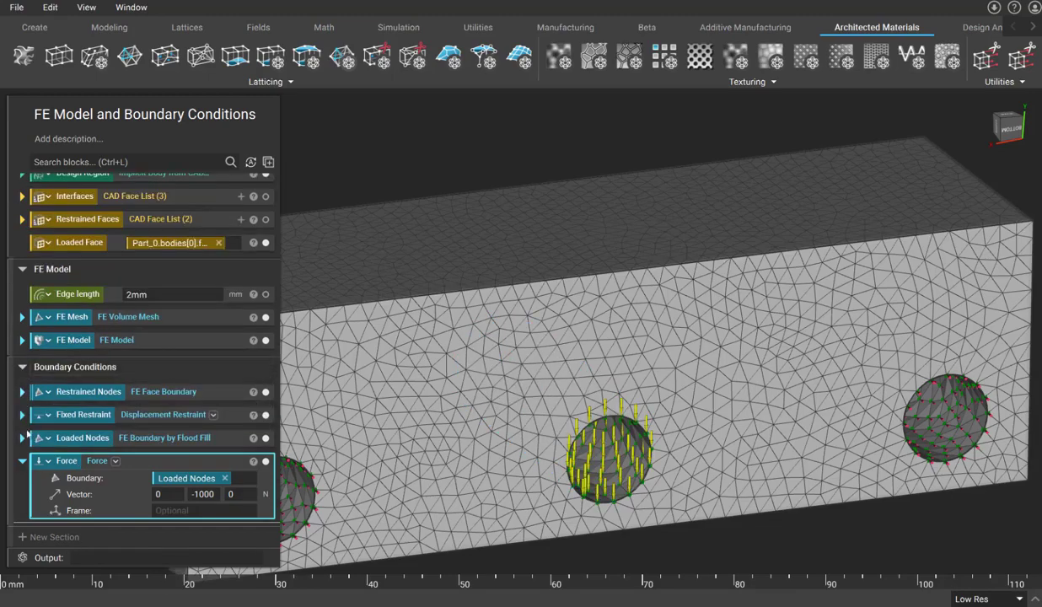
pyautogui.click(22, 463)
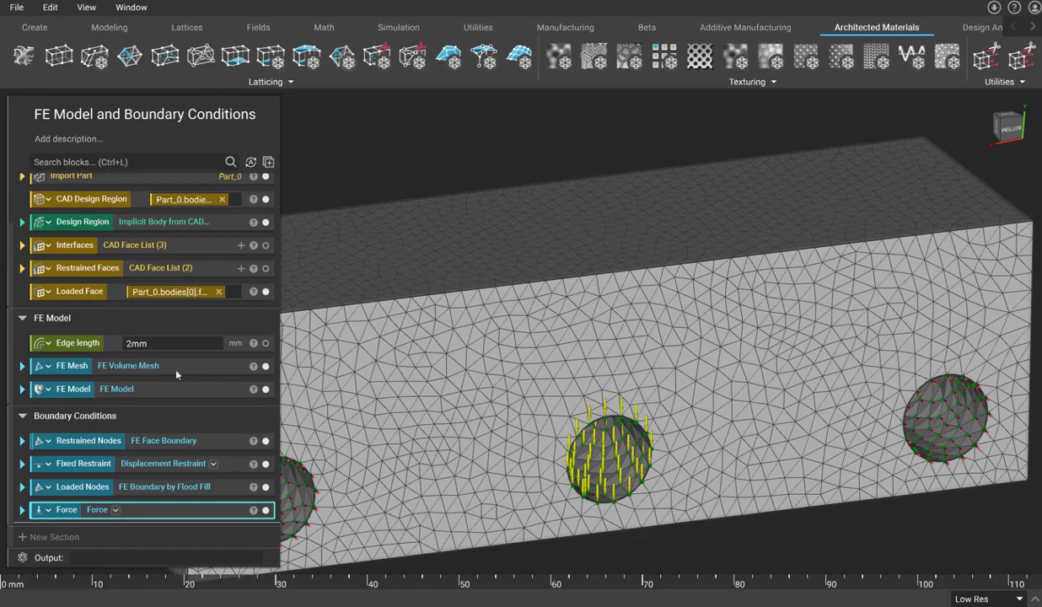
pyautogui.scroll(2, 199, 458)
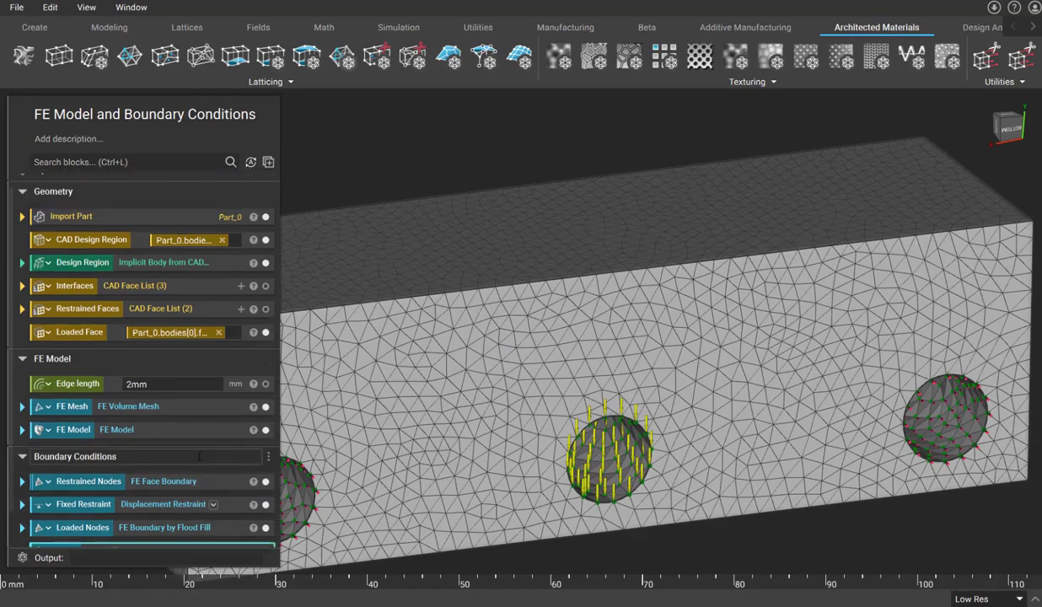
pyautogui.scroll(-2, 169, 476)
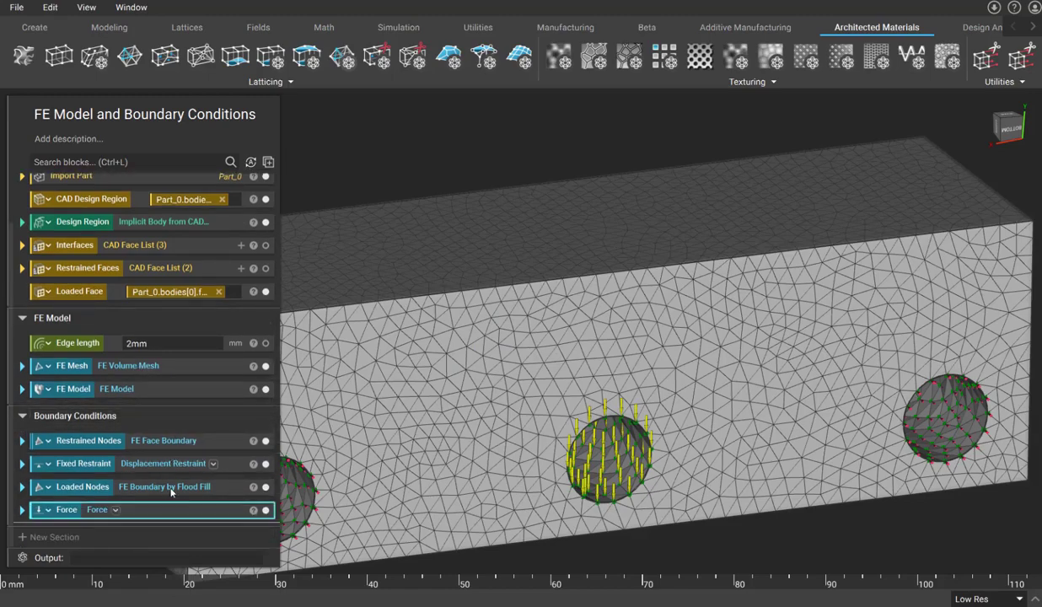